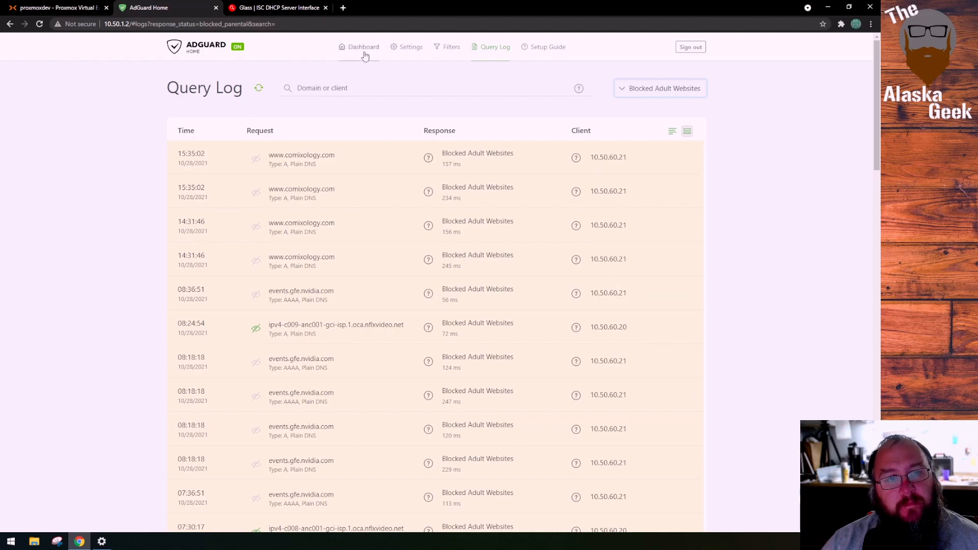
Switch to the Proxmox interface and start creating a new LXC container on the proxmoxdev node
click(286, 9)
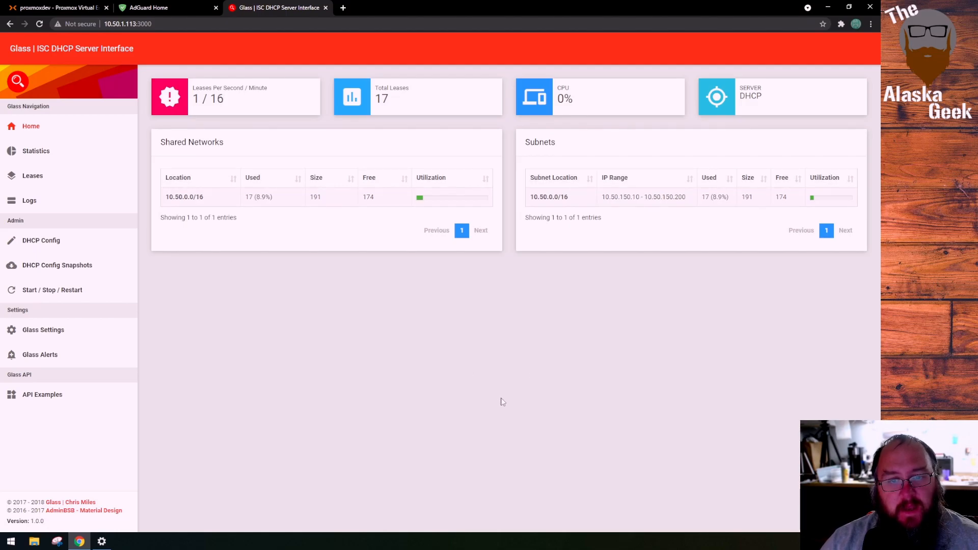
click(81, 8)
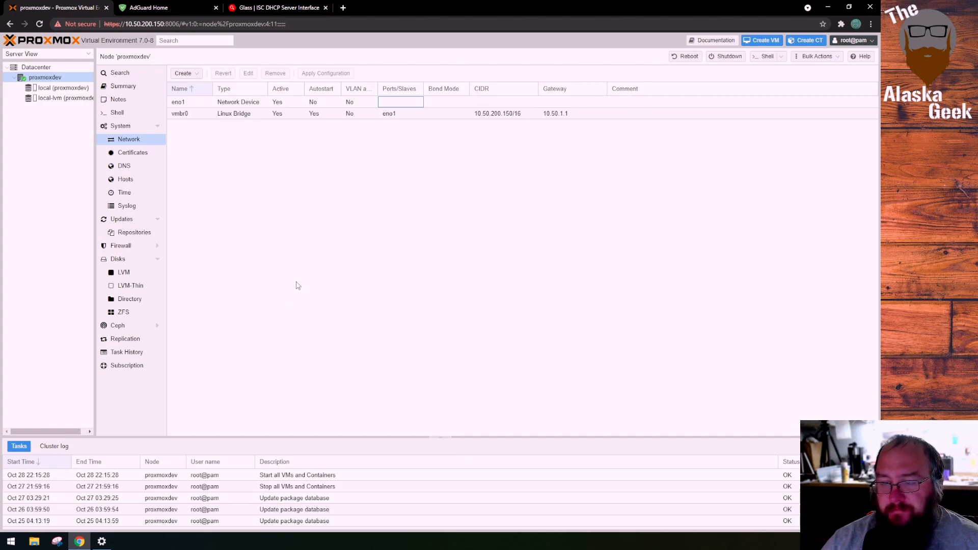
click(55, 77)
right_click(55, 78)
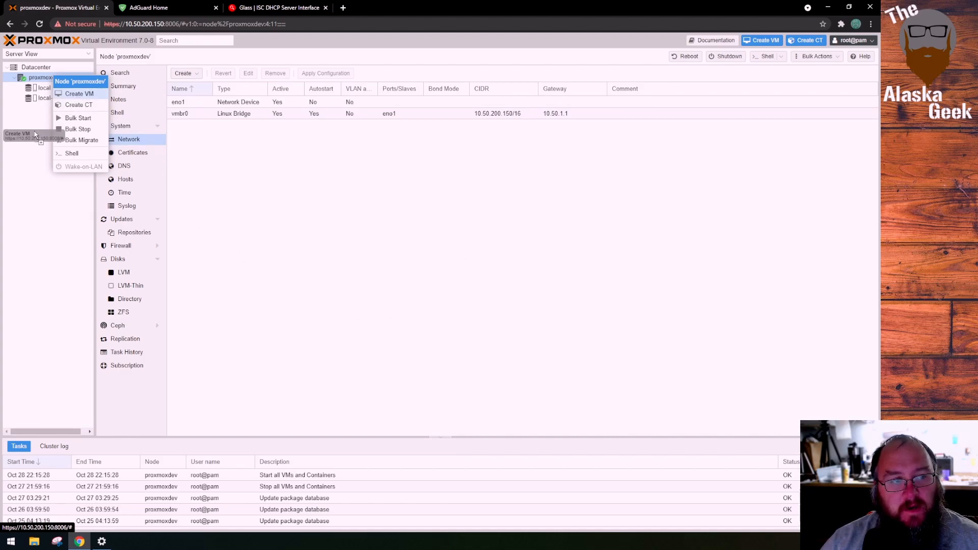
click(46, 79)
right_click(45, 78)
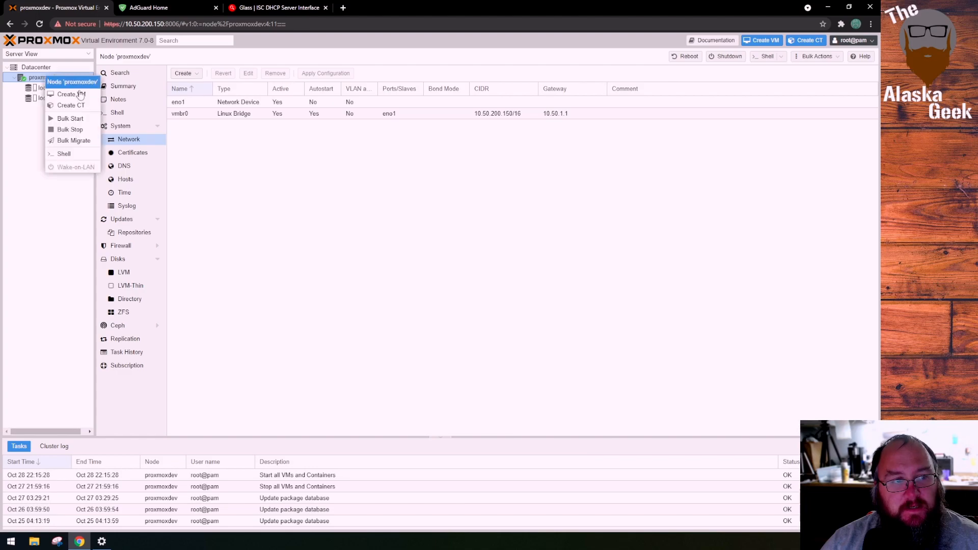
click(71, 106)
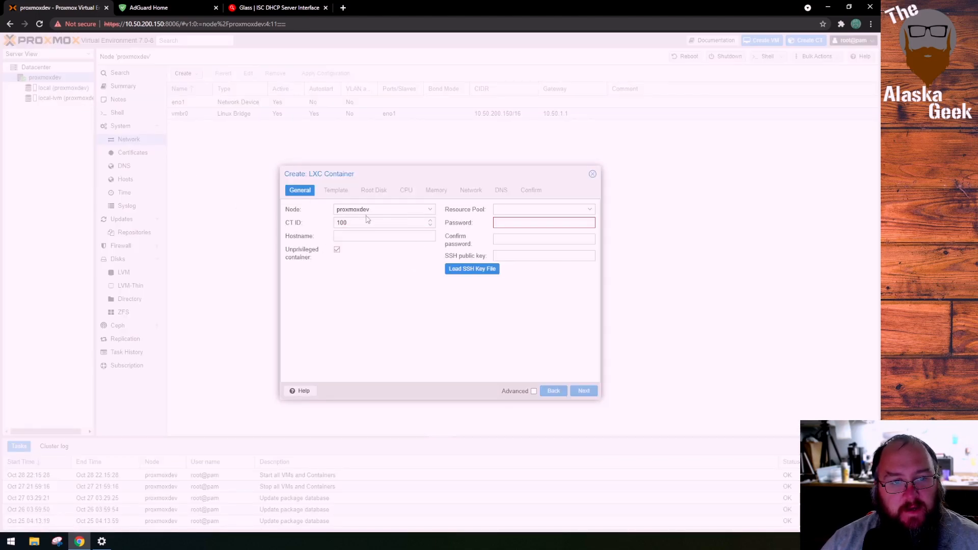
Set the container's hostname to DHCPserver, then enter and confirm its root password
click(369, 238)
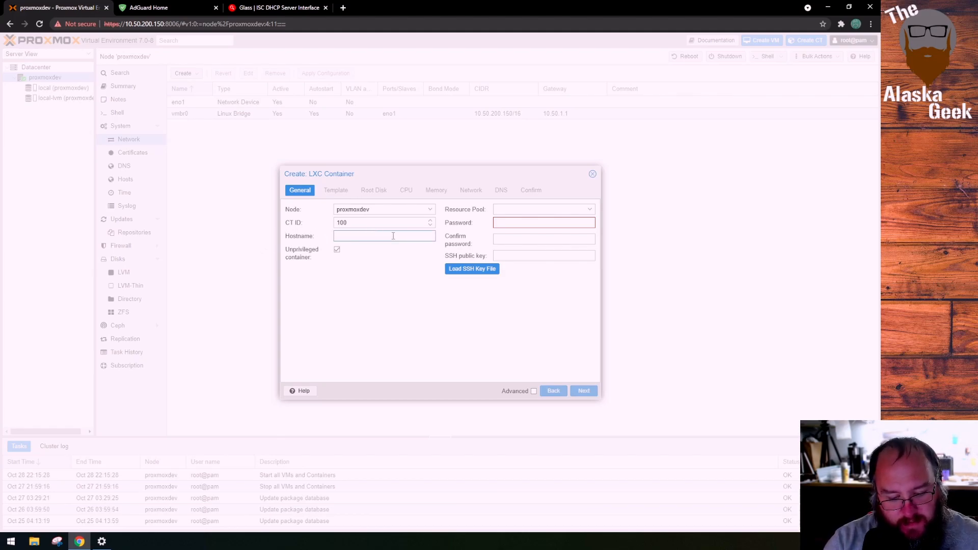
text(DHCPserver)
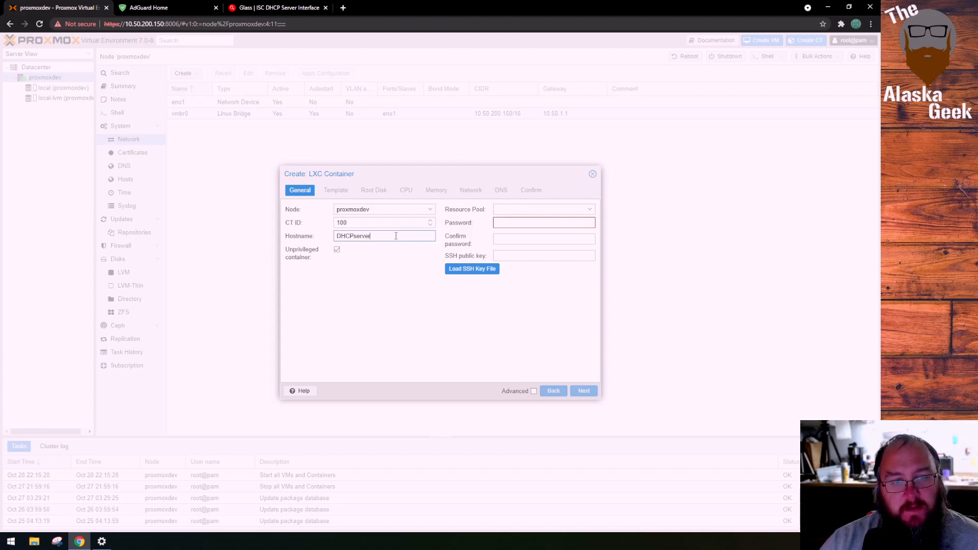
click(517, 221)
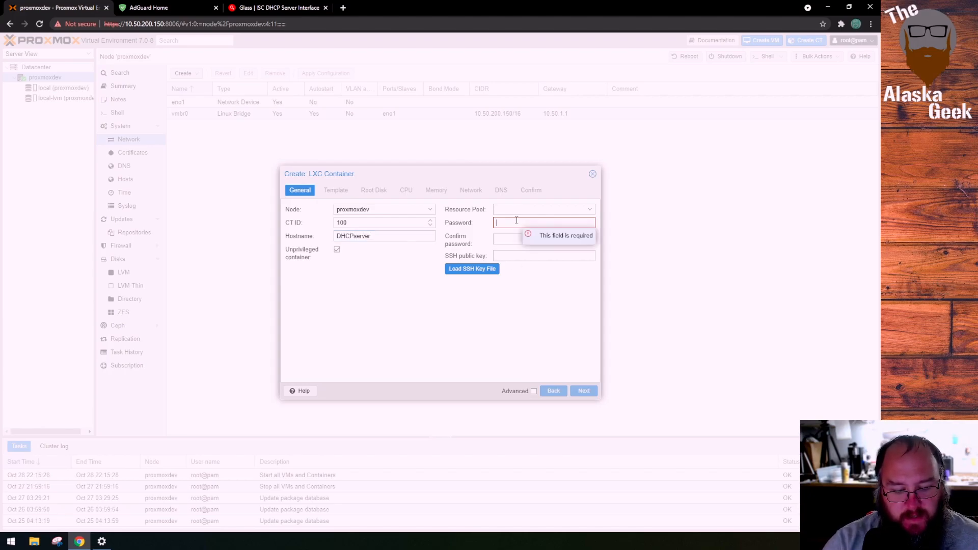
text(••••••)
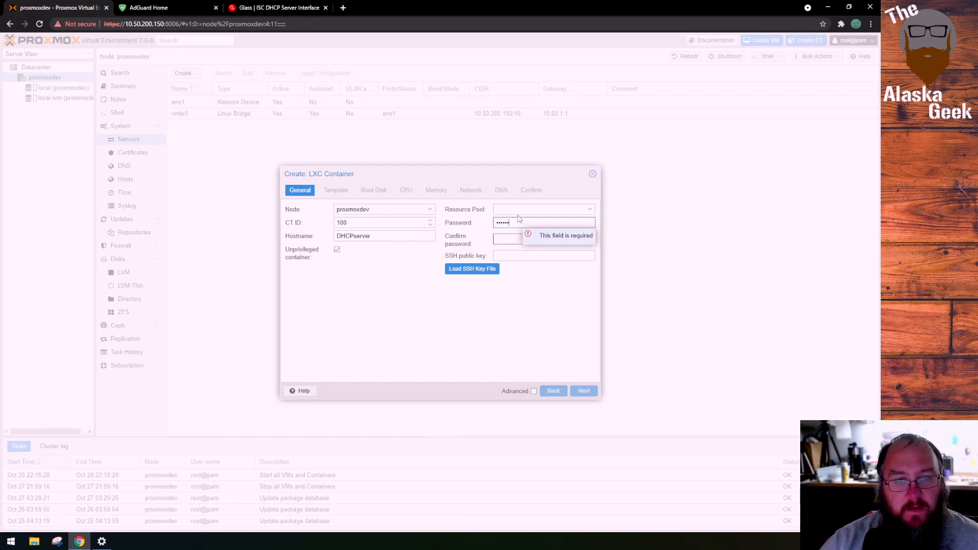
click(510, 238)
text(••••••)
click(584, 391)
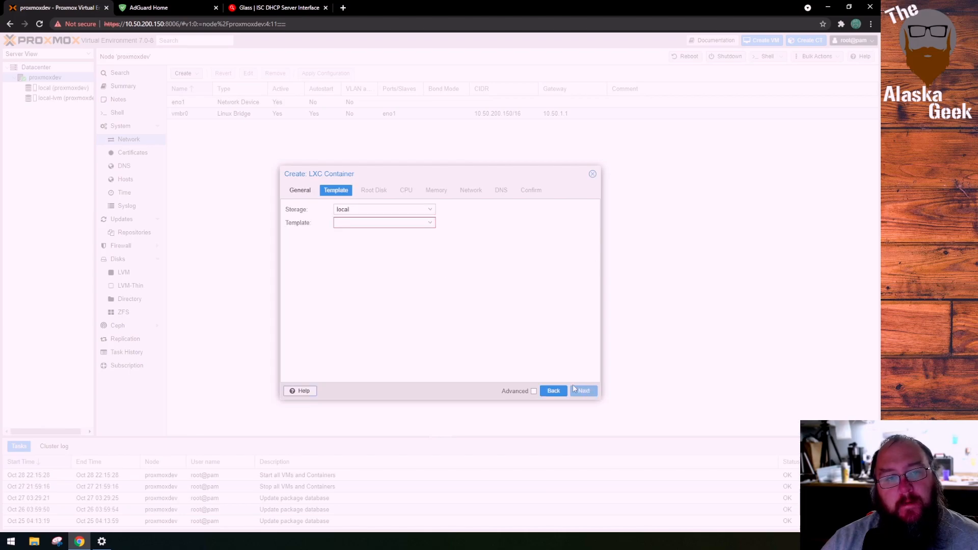
Choose the ubuntu-20.04-standard_20.04-1_amd64.tar.gz template from local storage for the container
click(429, 223)
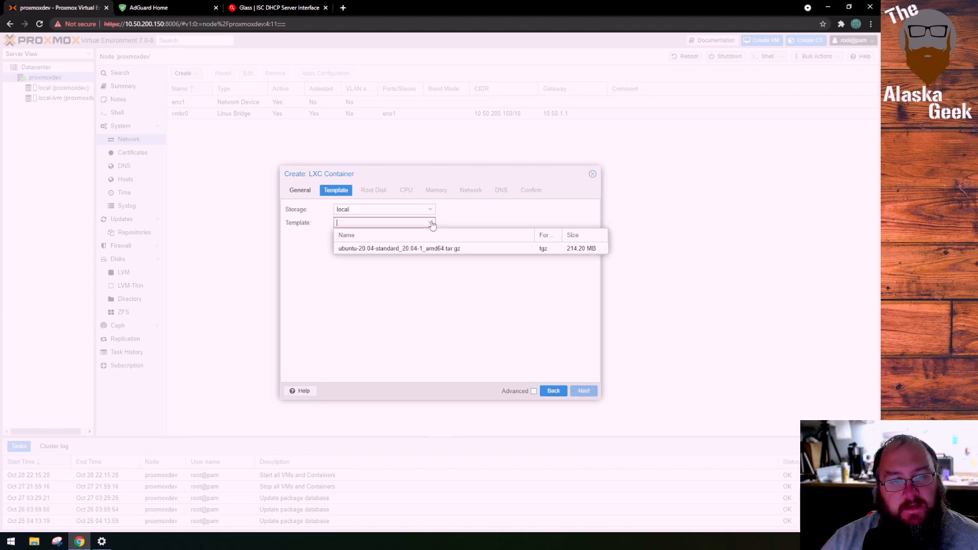
click(431, 247)
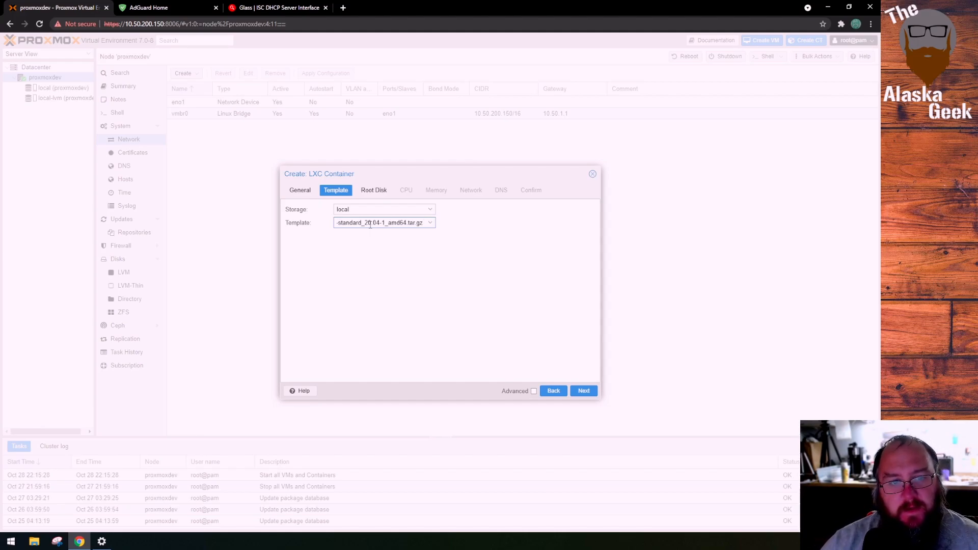
drag(414, 223, 309, 227)
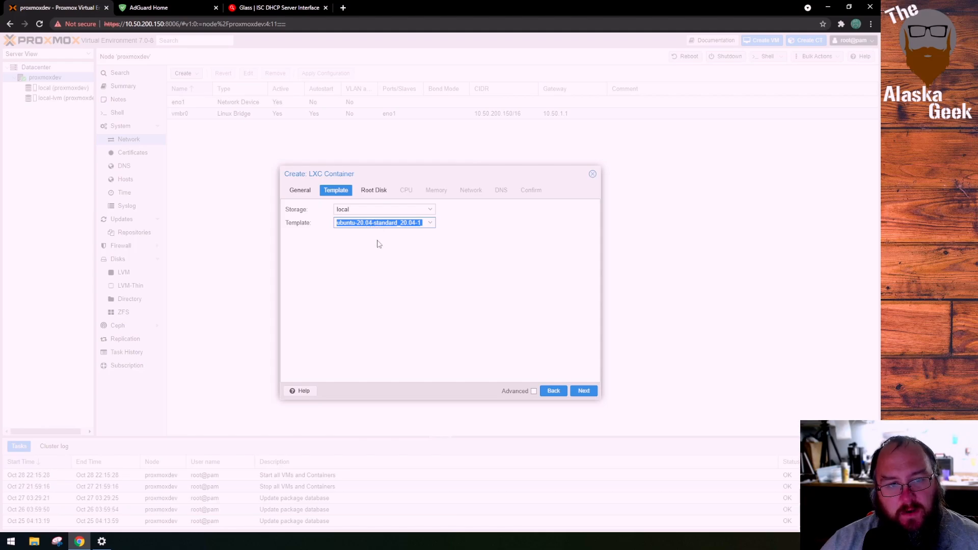
click(585, 393)
Give the container a 16 GiB root disk and 2 CPU cores
drag(390, 223, 262, 226)
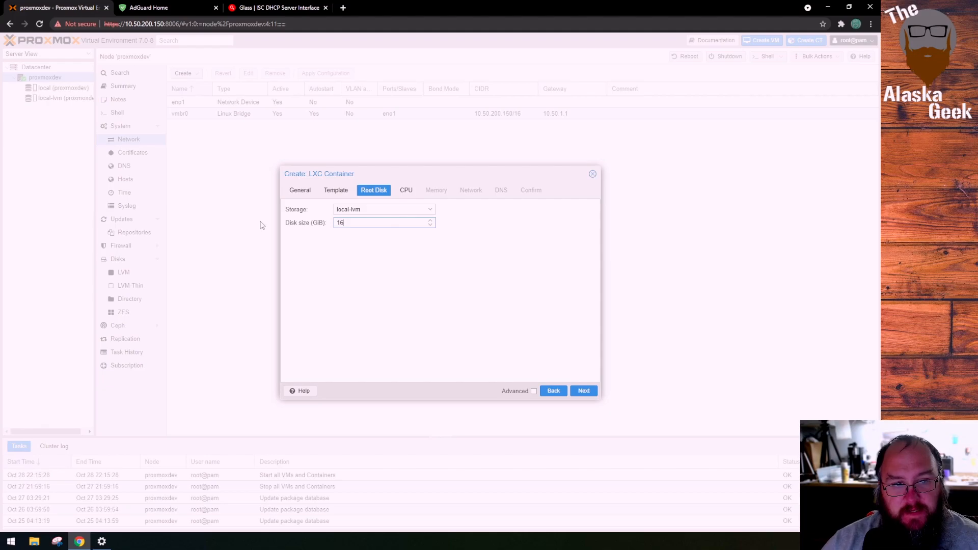
click(584, 391)
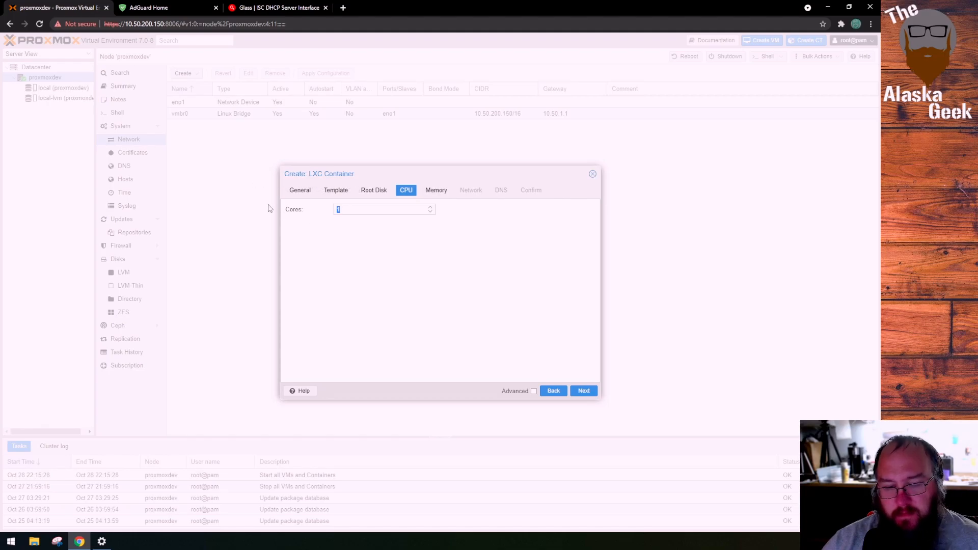
click(338, 209)
click(431, 207)
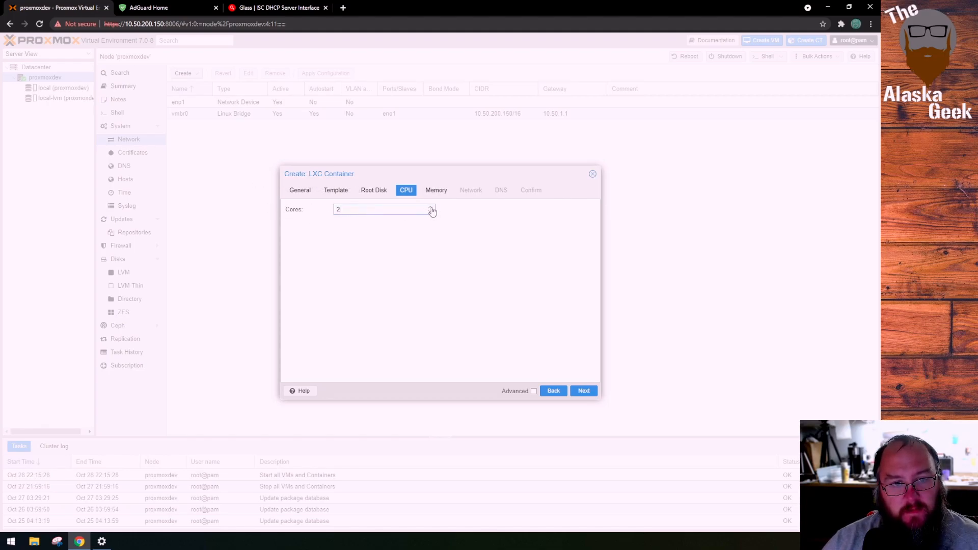
click(584, 391)
Set the container's memory to 2048 MiB and its swap to 1024 MiB
double_click(351, 210)
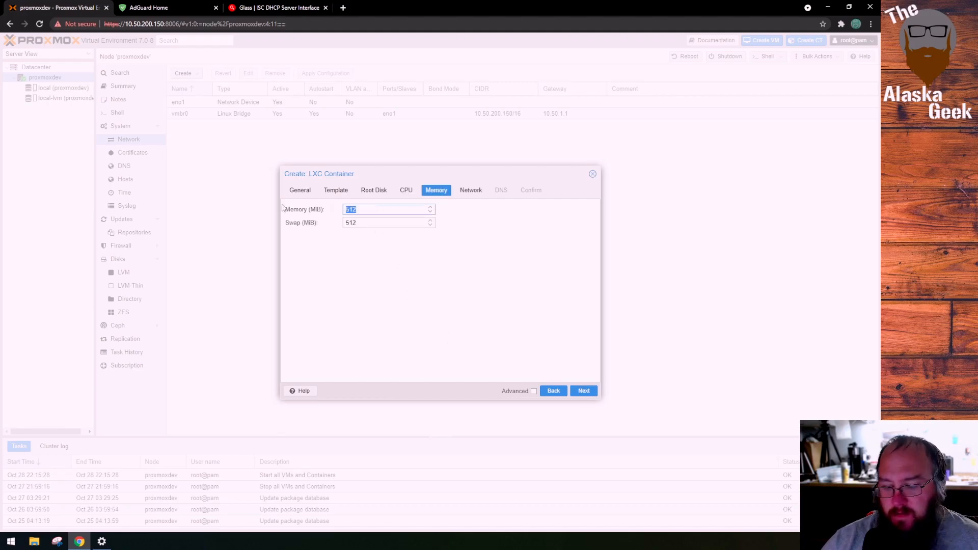
text(2048)
key(Tab)
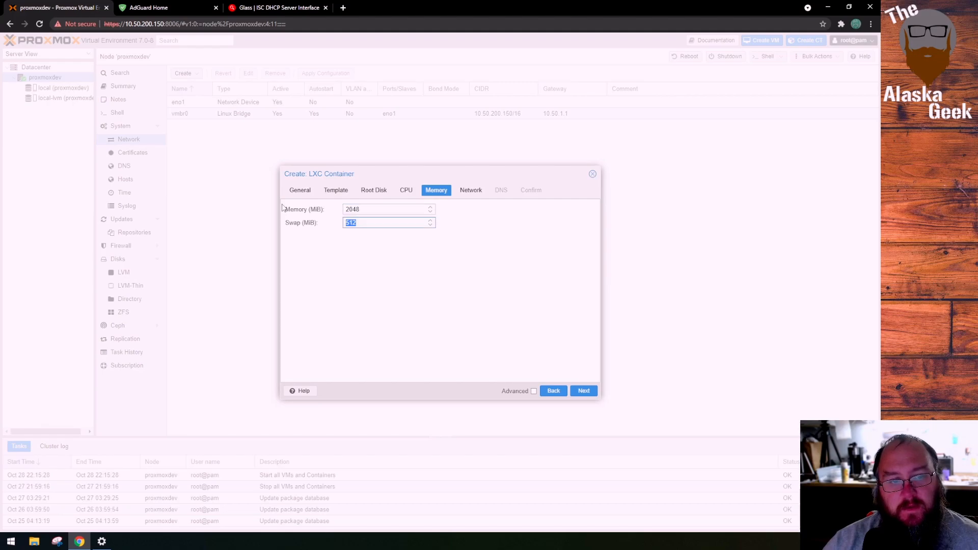
text(1024)
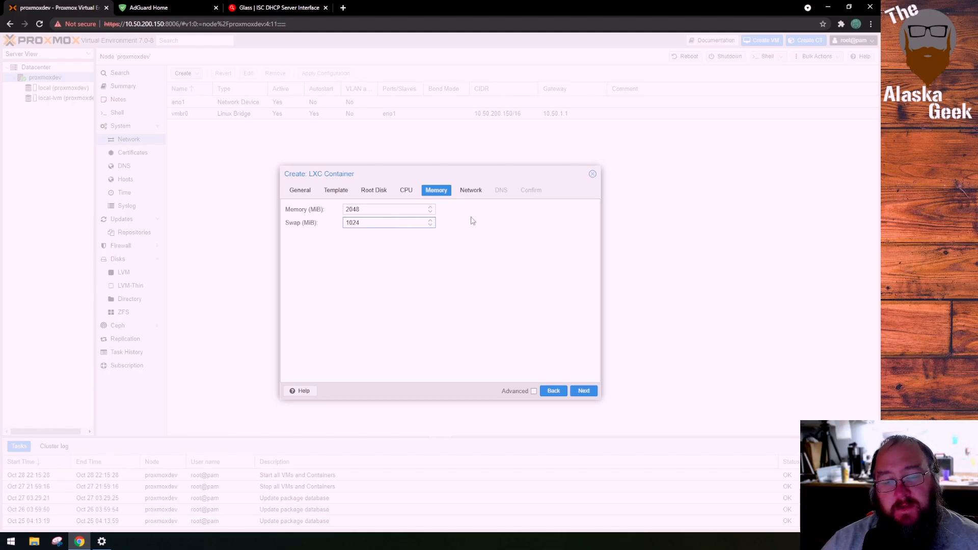
click(584, 391)
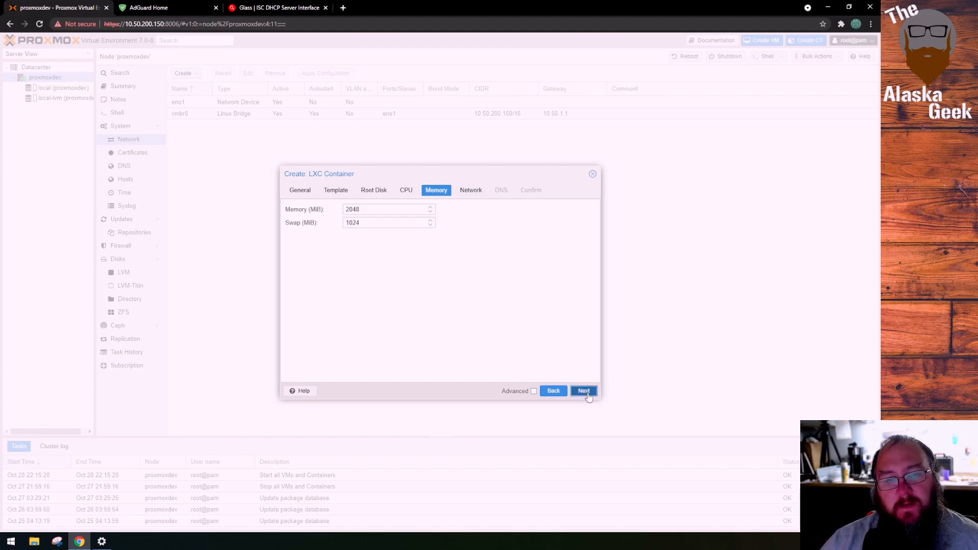
Configure the container's network with static IPv4 address 10.50.200.2/16 and gateway 10.50.1.1
click(527, 223)
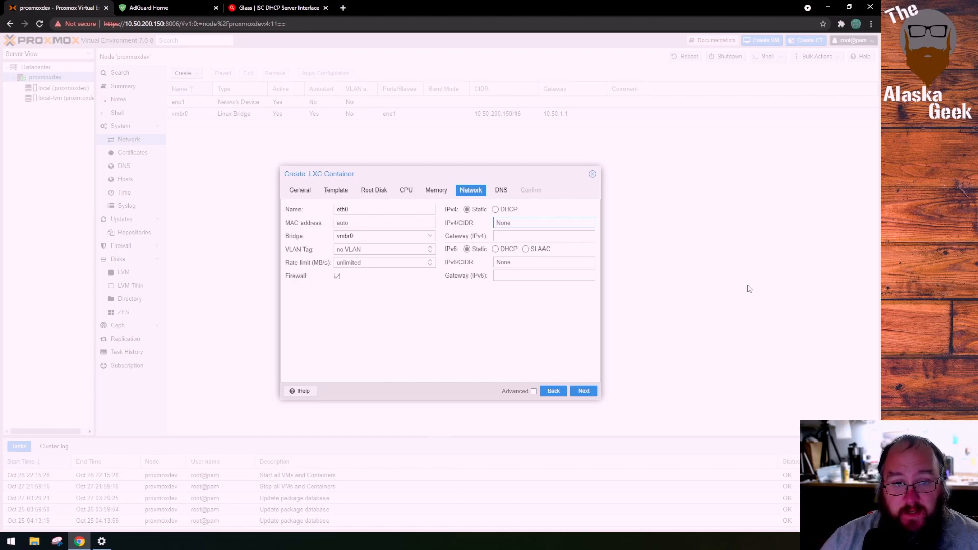
text(10.50.200.2)
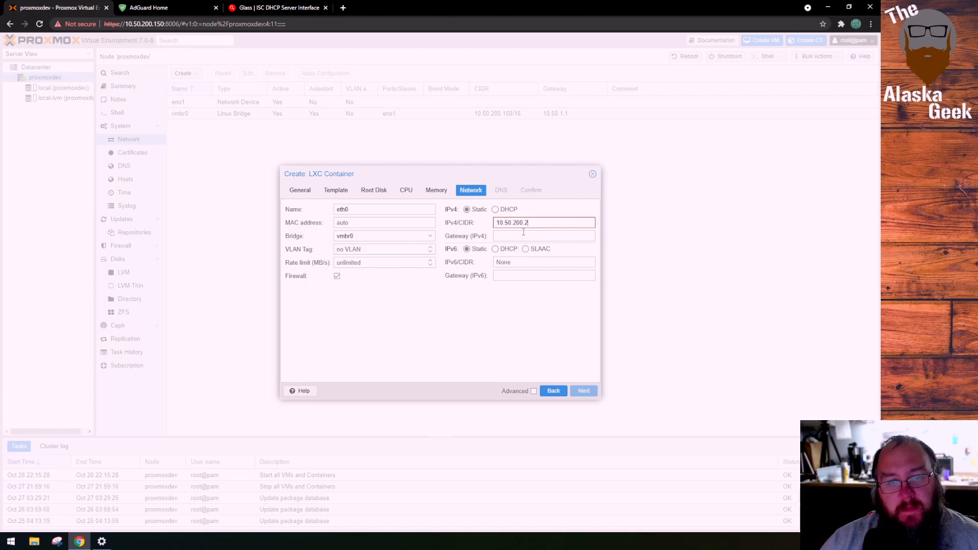
text(/16)
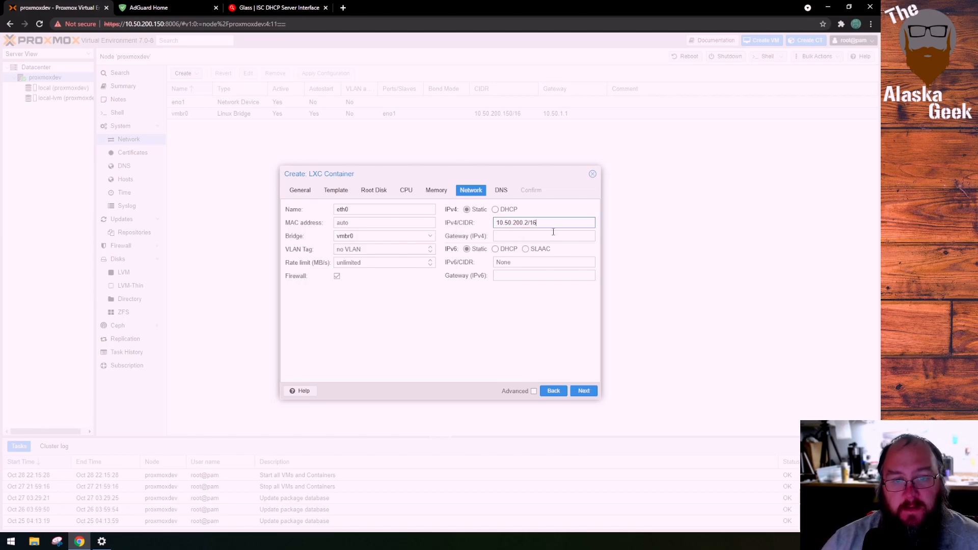
click(554, 234)
text(10.50.1.1)
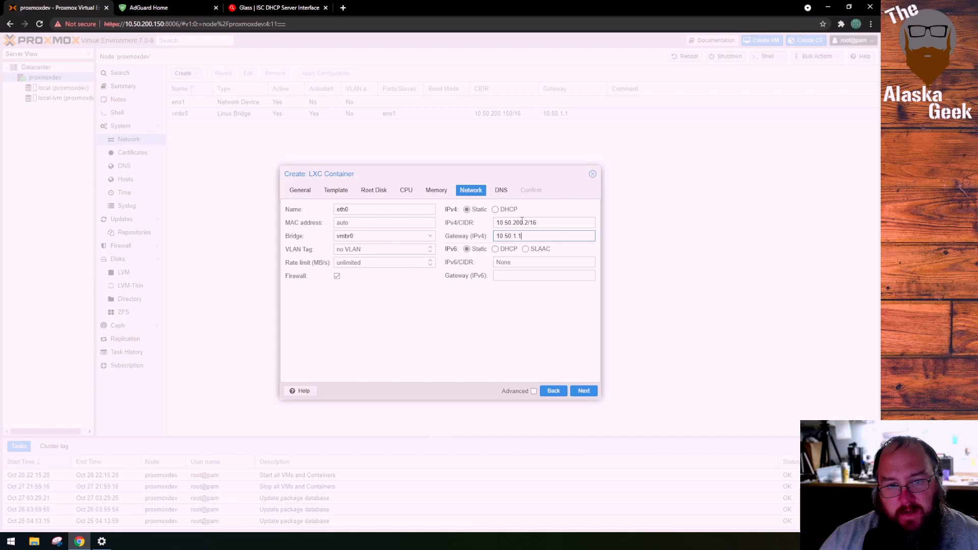
drag(512, 223, 496, 223)
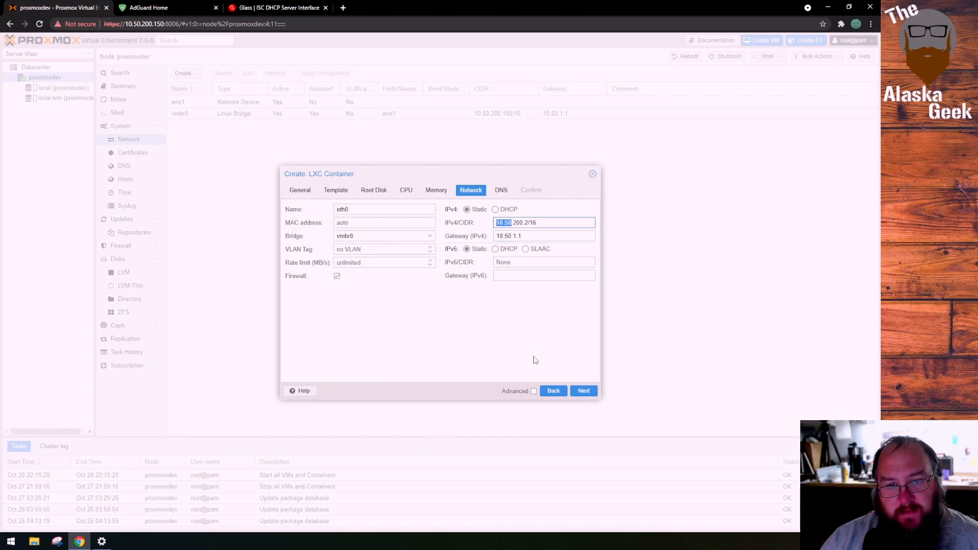
click(514, 223)
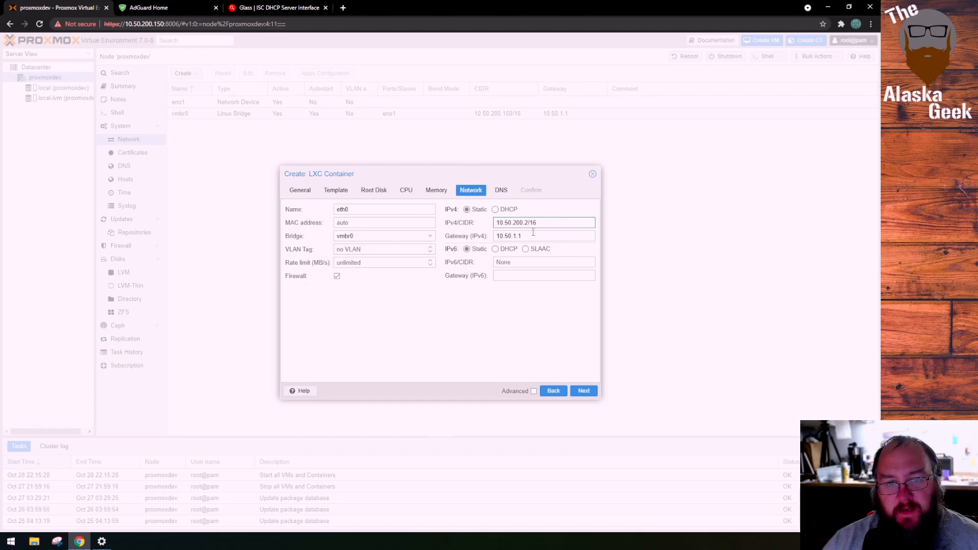
double_click(516, 236)
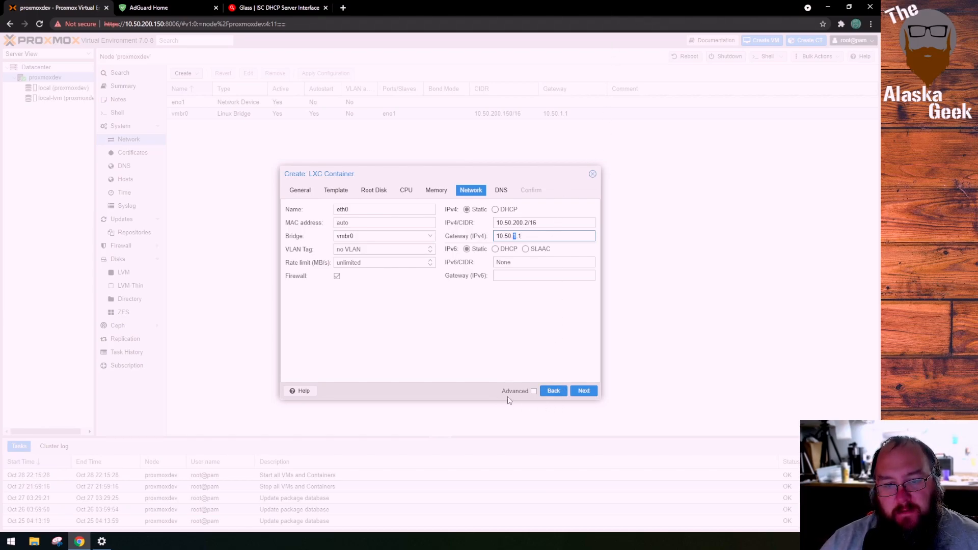
click(584, 391)
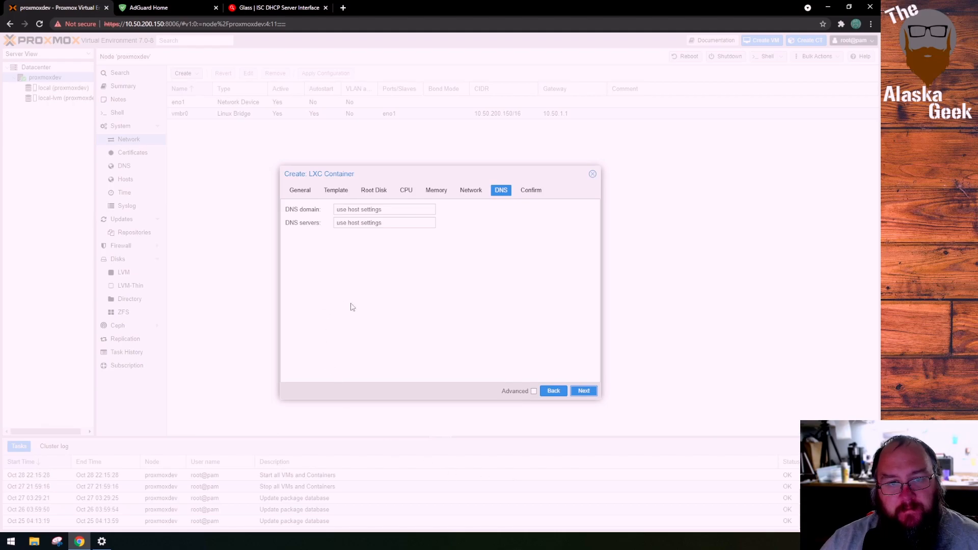
Accept the host DNS settings, create the container and close the task viewer once the creation task is done
click(586, 392)
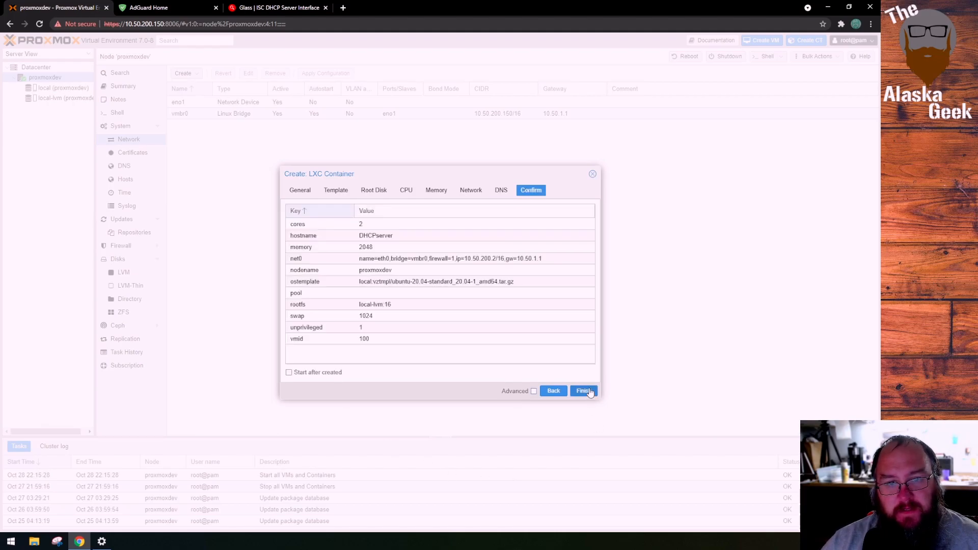
click(584, 390)
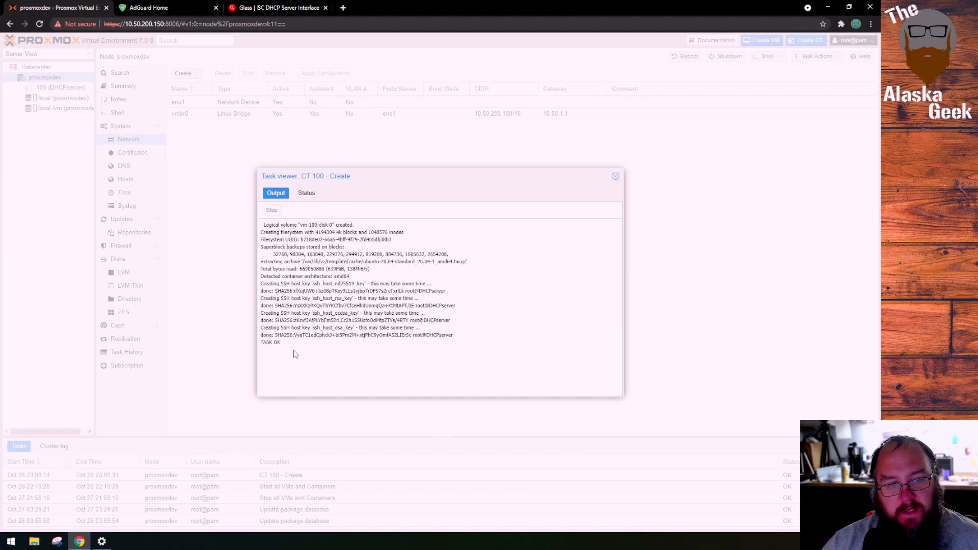
click(615, 176)
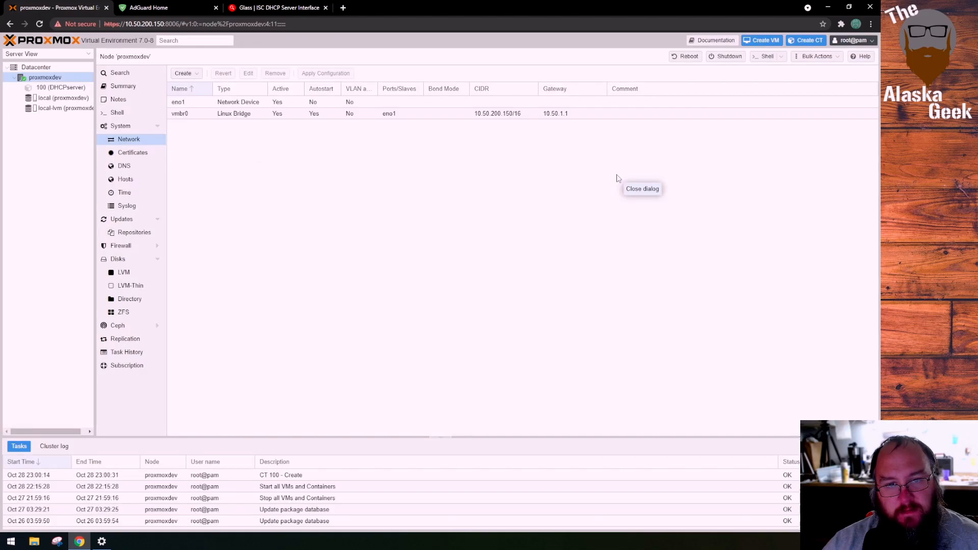
Start the DHCPserver container, open its console and move the console window over the middle of the page
click(77, 87)
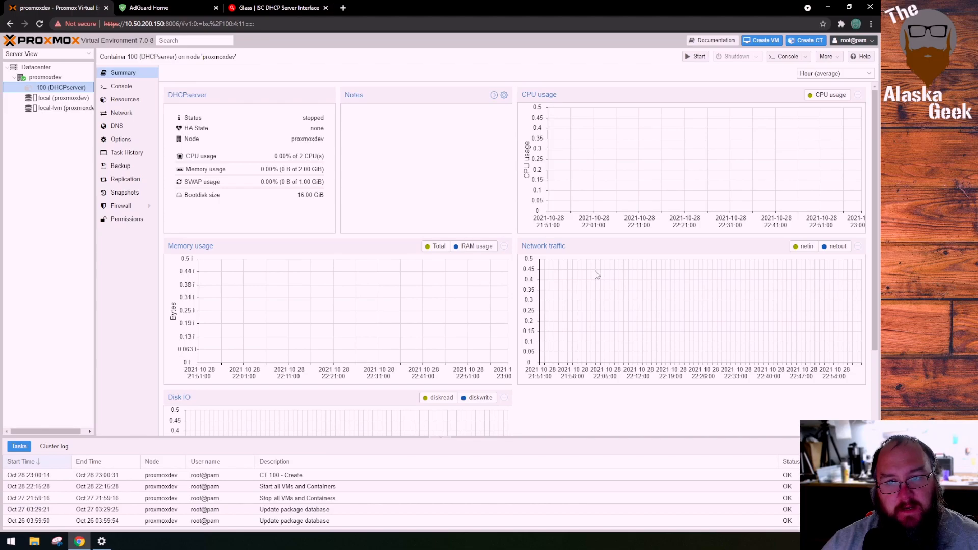
click(708, 57)
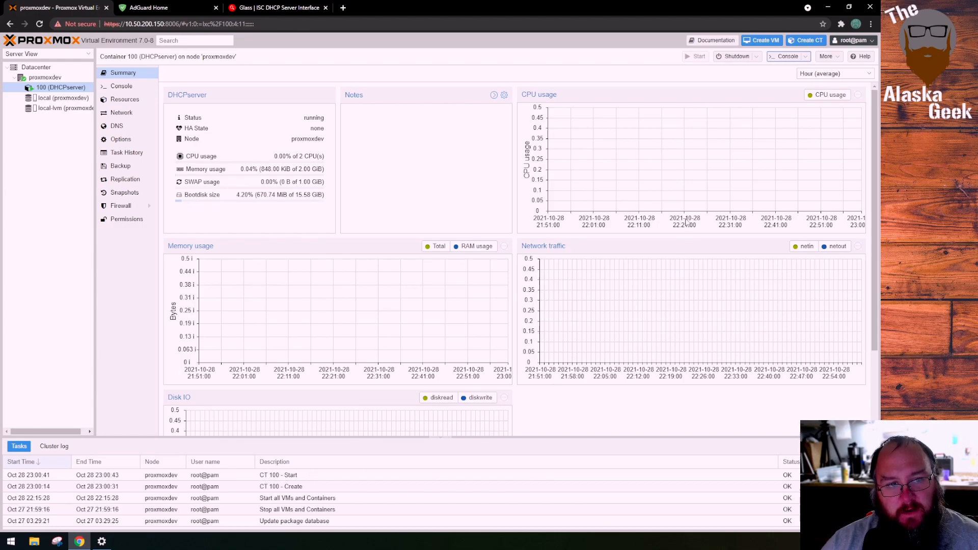
click(794, 60)
drag(265, 11, 665, 115)
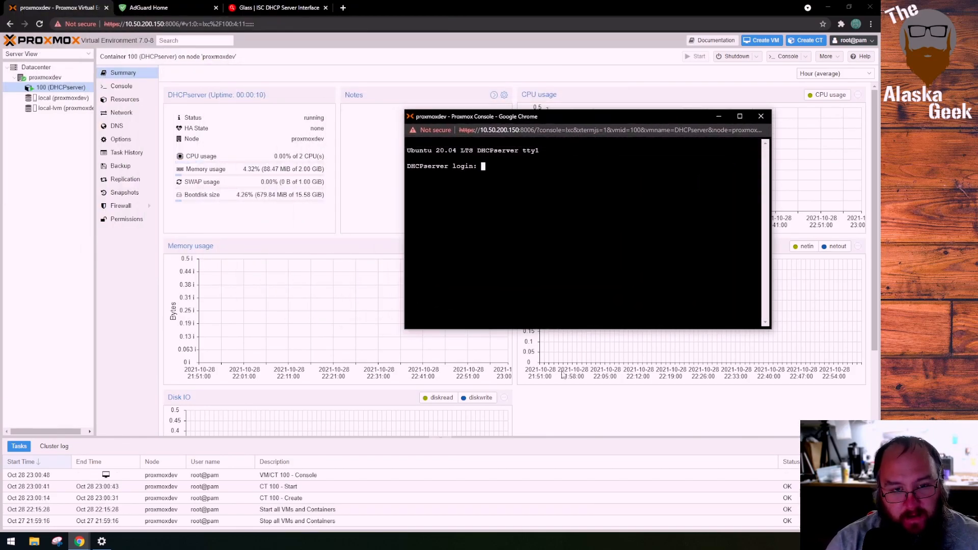
Log in to the DHCPserver console as root with the account password
text(root)
key(Return)
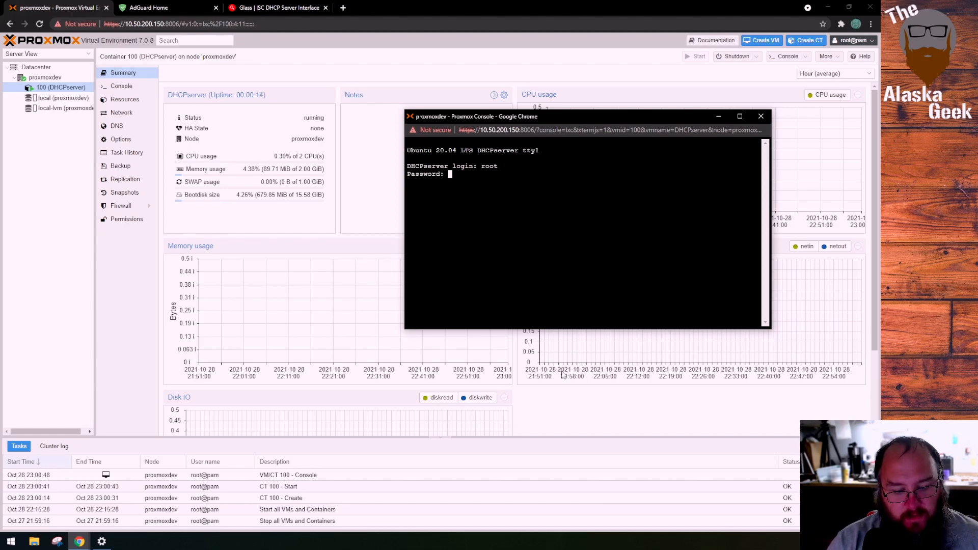
key(Return)
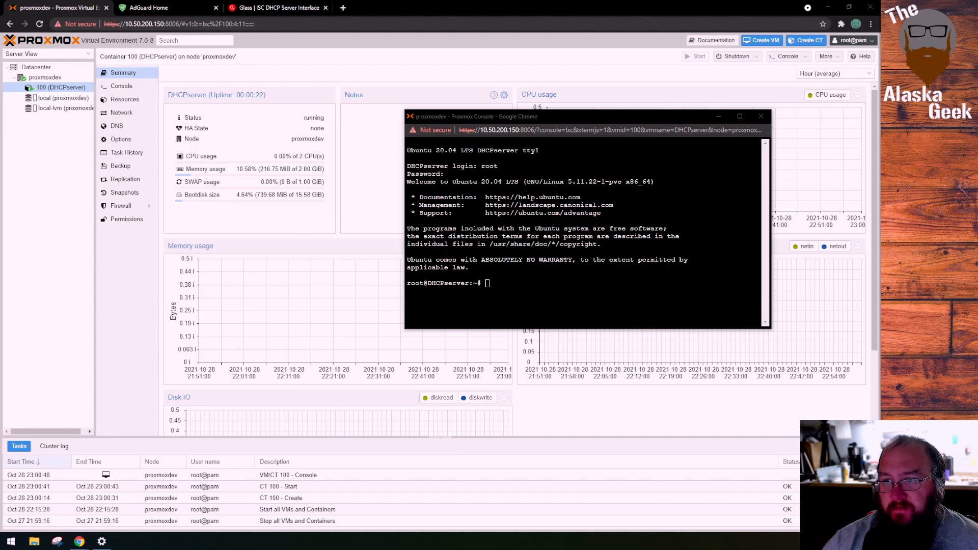
Try to refresh the container's package lists with the command "Sudo apt update"
key(alt+Tab)
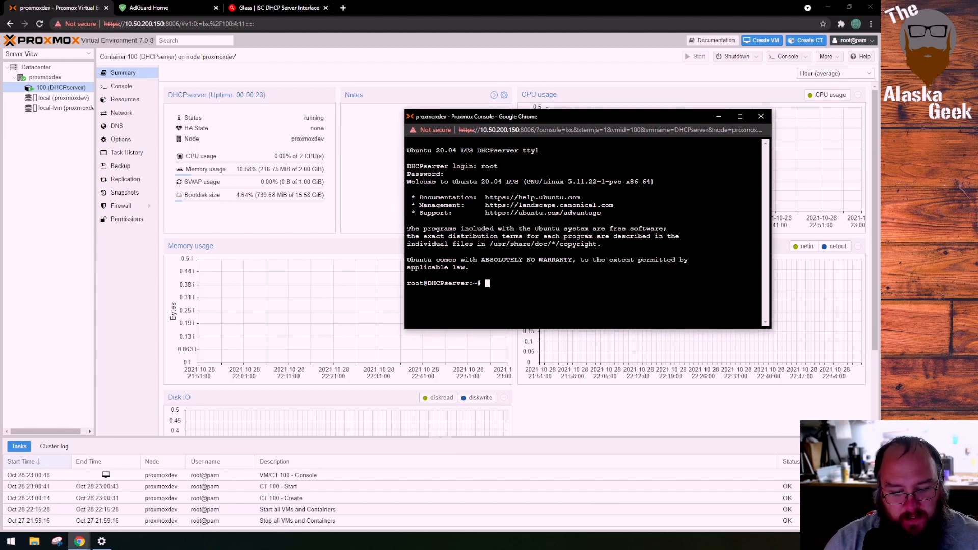
text(Sudo apt update)
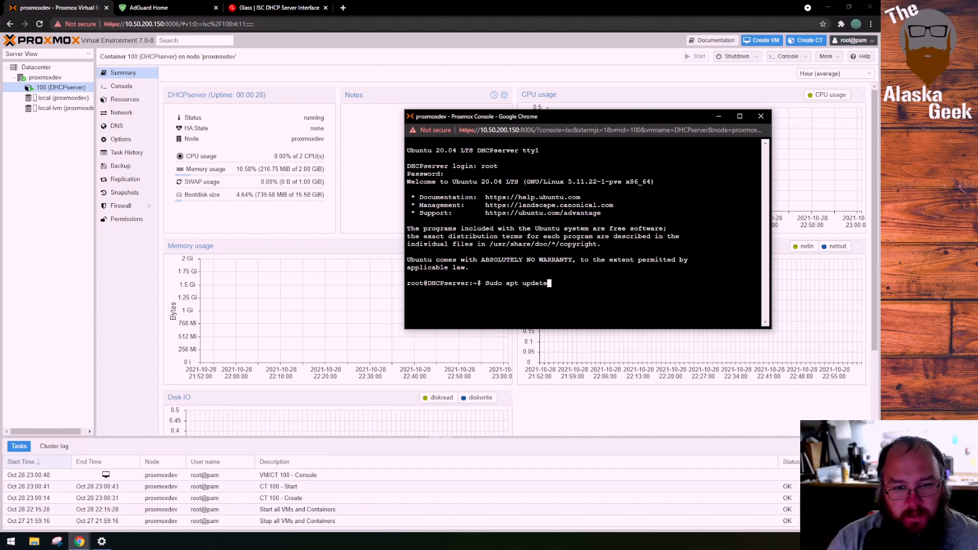
key(Return)
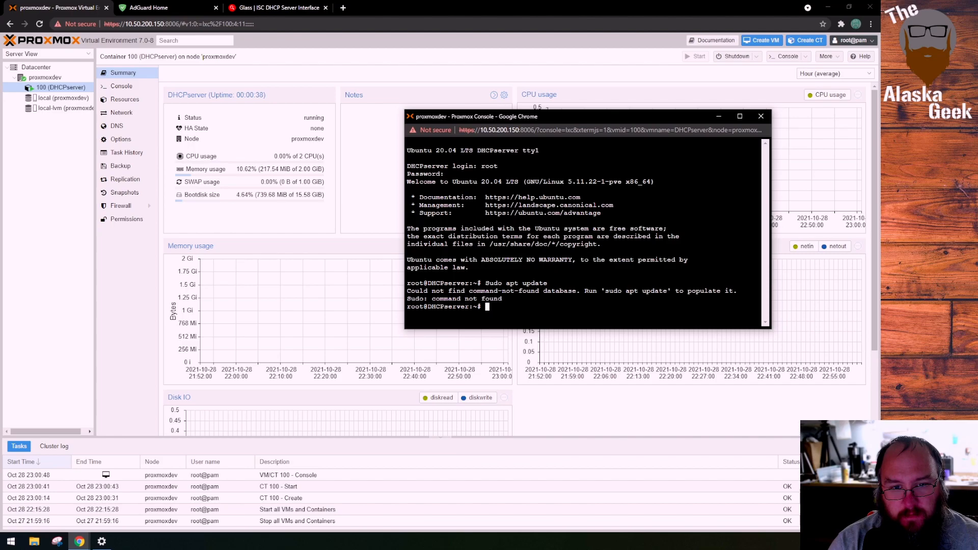
Correct the previous command to "sudo apt update" and run it to refresh the package lists
key(Up)
key(Left)
key(Left)
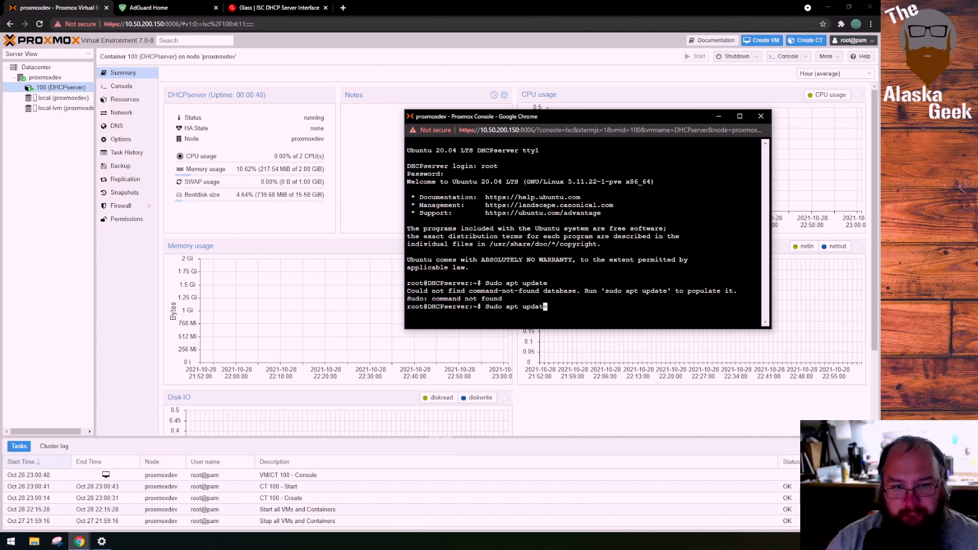
key(Left)
key(Left)
key(Left)
key(Left)
key(Left)
key(Left)
key(Left)
key(Left)
key(Left)
key(Left)
key(Left)
key(Left)
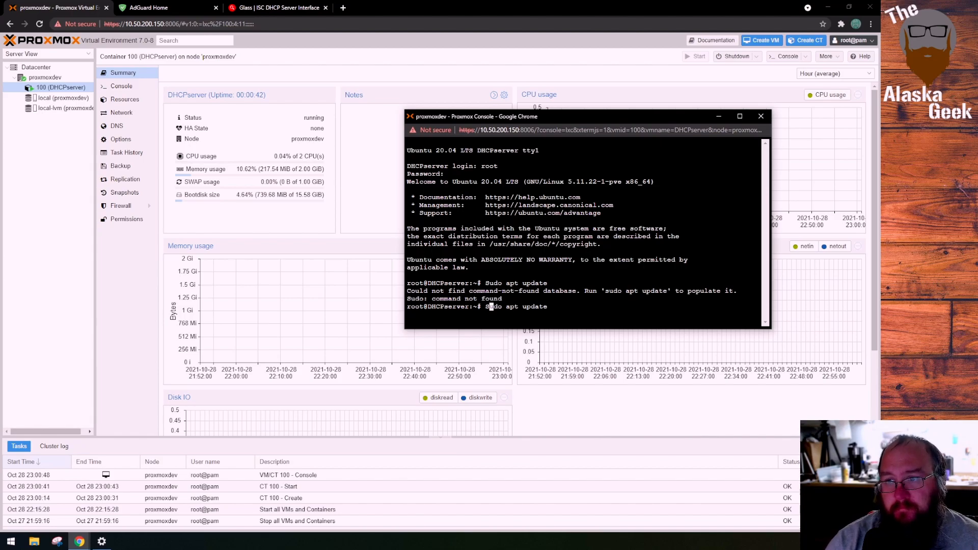
key(Return)
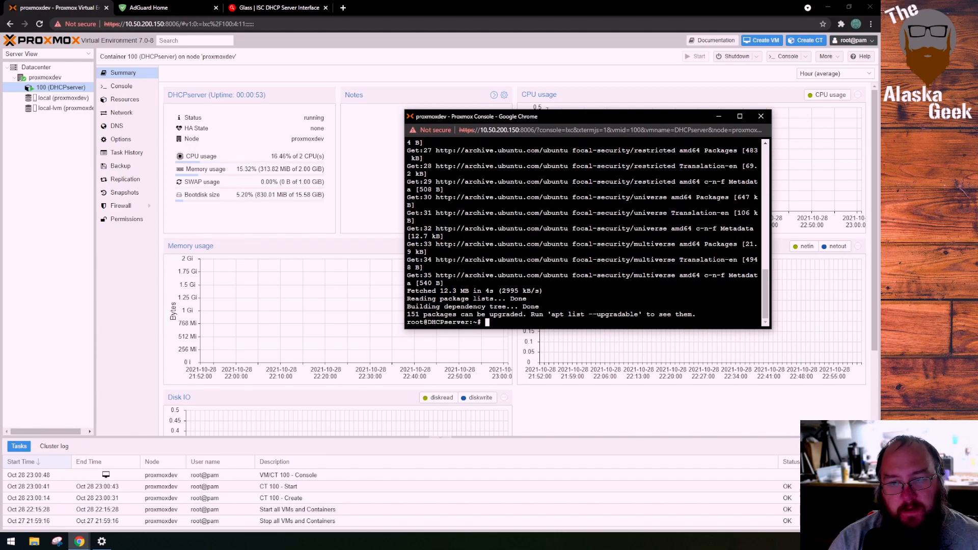
Try to upgrade the installed packages with the command "sudo apt upgarde", running it twice
text(sud)
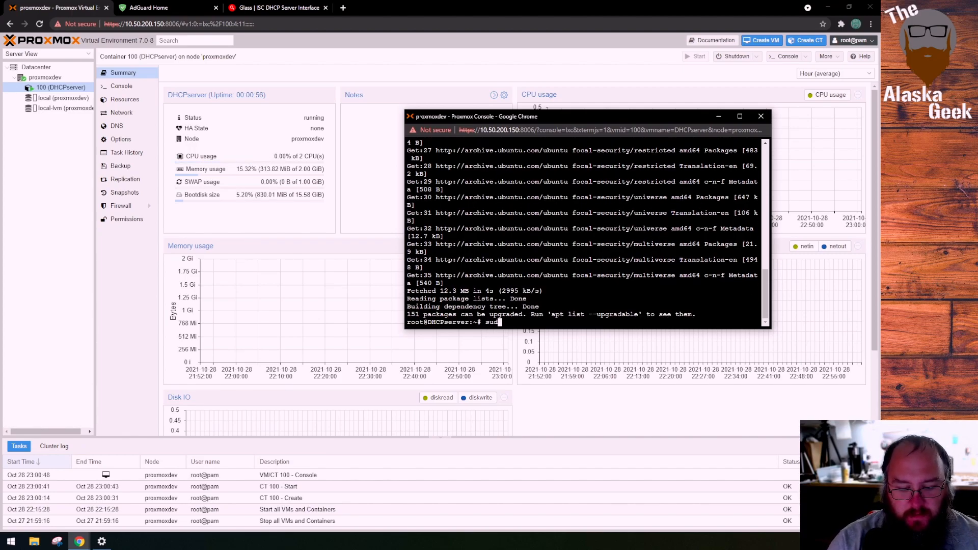
text(o apt )
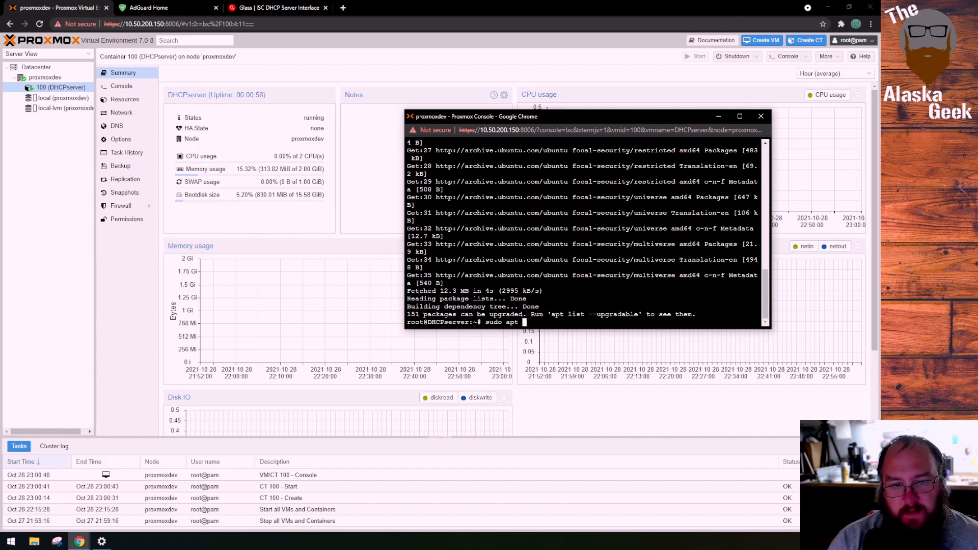
text(u)
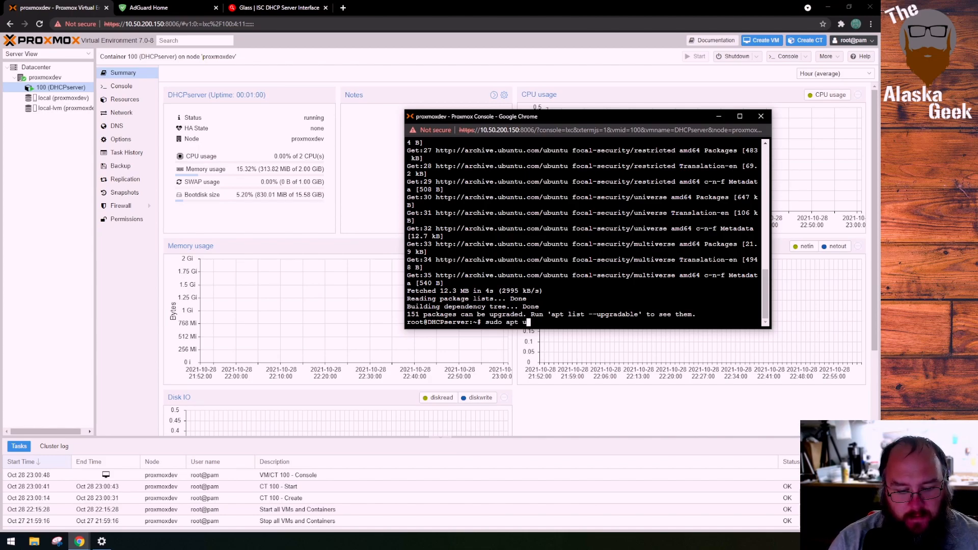
text(pd)
key(BackSpace)
text(g)
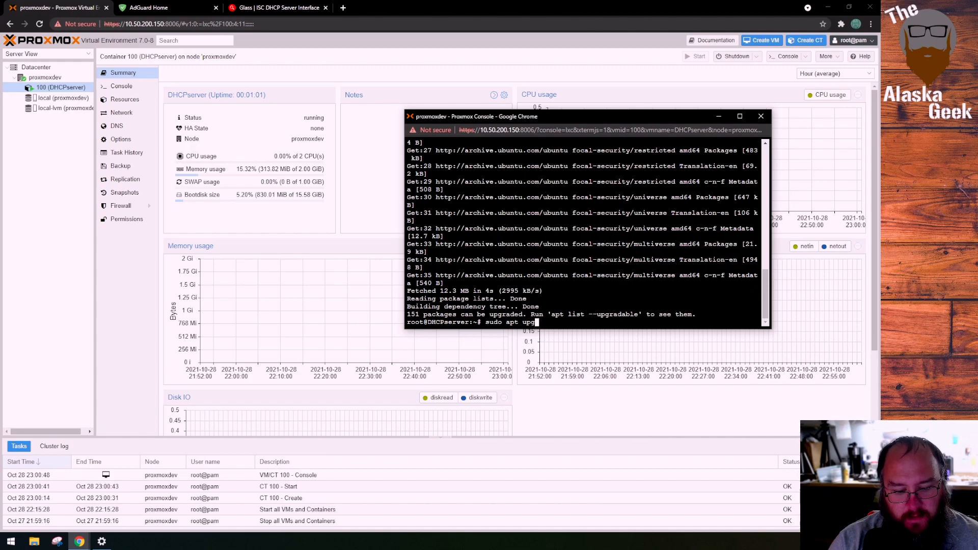
text(arde)
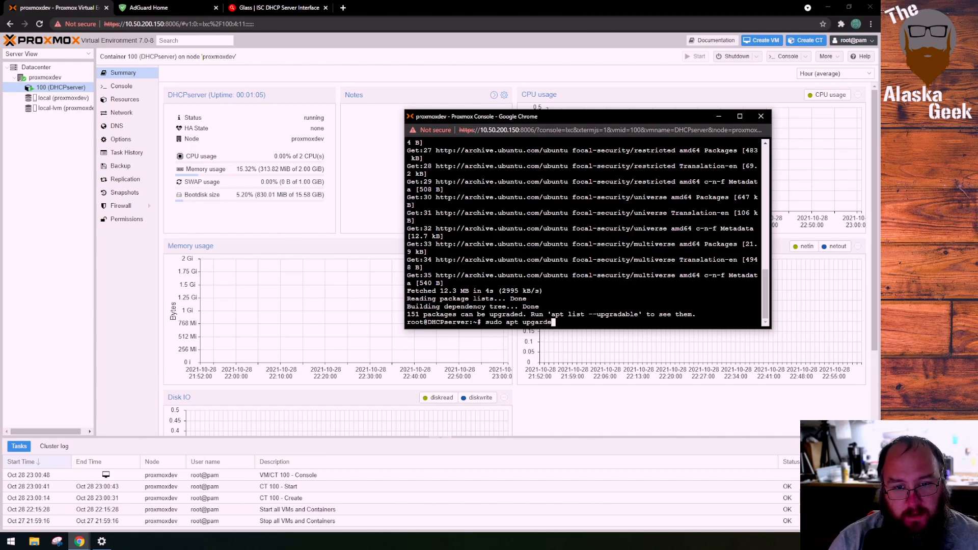
key(Return)
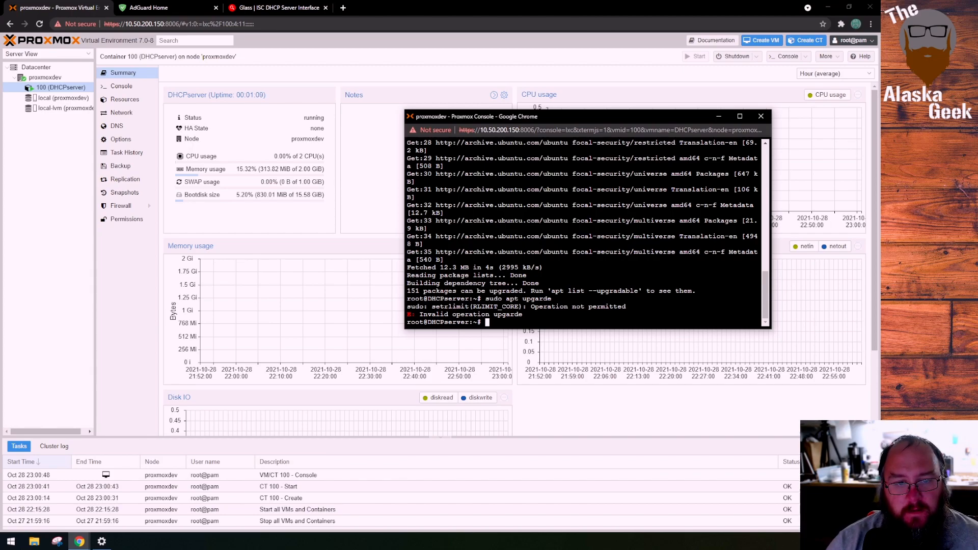
key(Up)
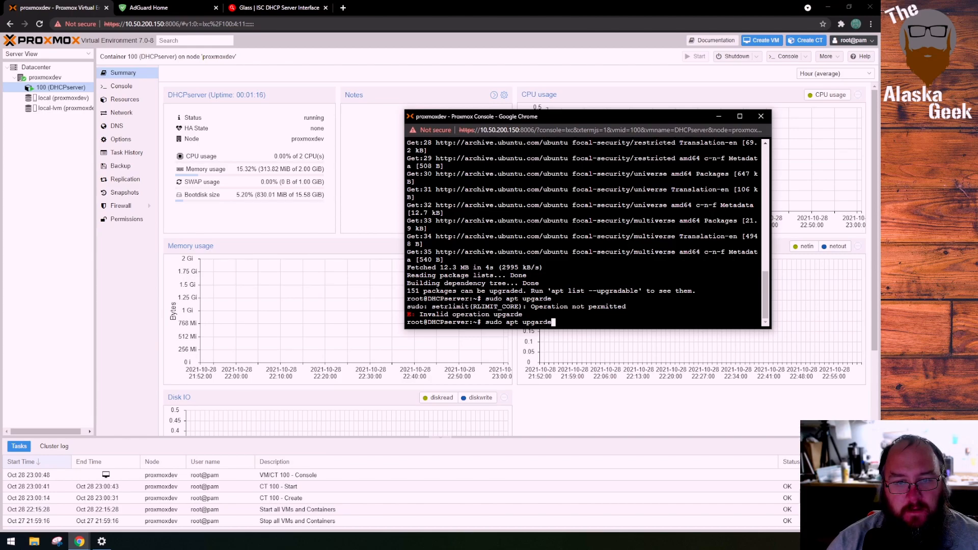
key(Return)
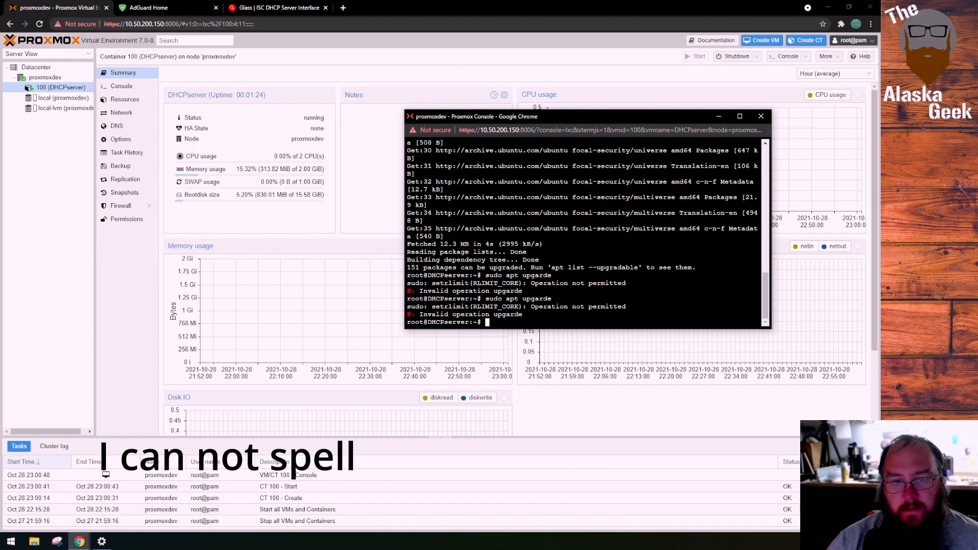
Correct the previous command to "sudo apt upgrade", run it and agree to continue with the package upgrade
key(Up)
key(Left)
key(Left)
key(BackSpace)
key(BackSpace)
text(ra)
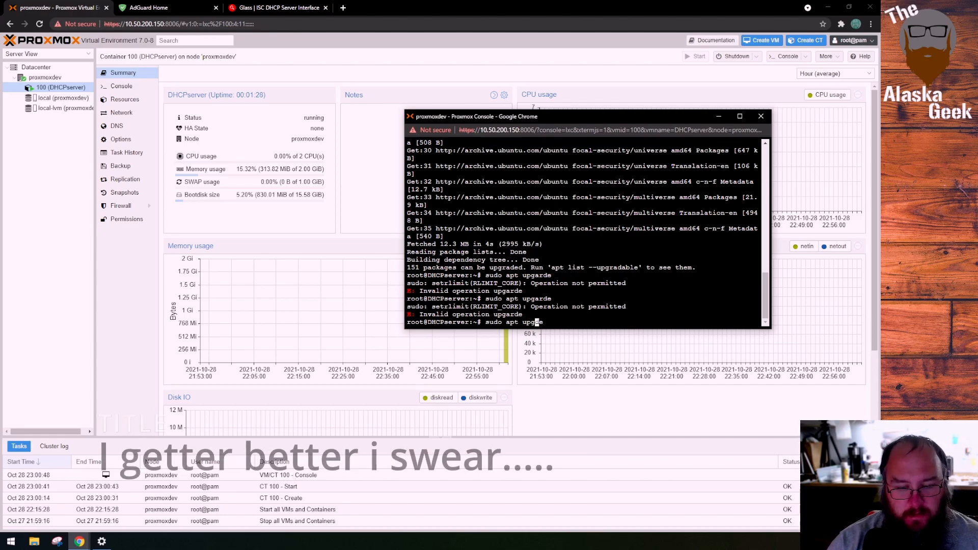
key(Return)
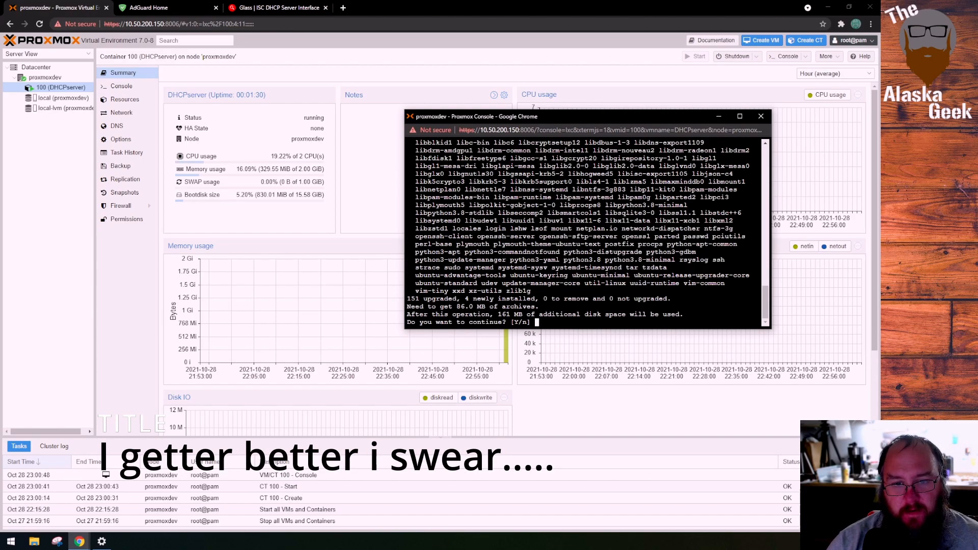
text(y)
key(Return)
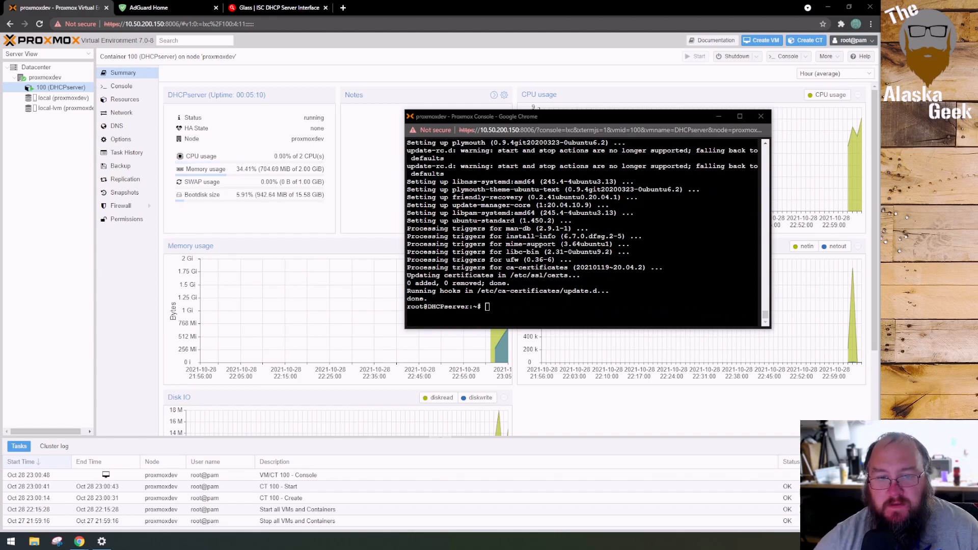
Install the DHCP server package with "sudo apt install isc-dhcp-server" and agree to continue
right_click(530, 311)
click(565, 383)
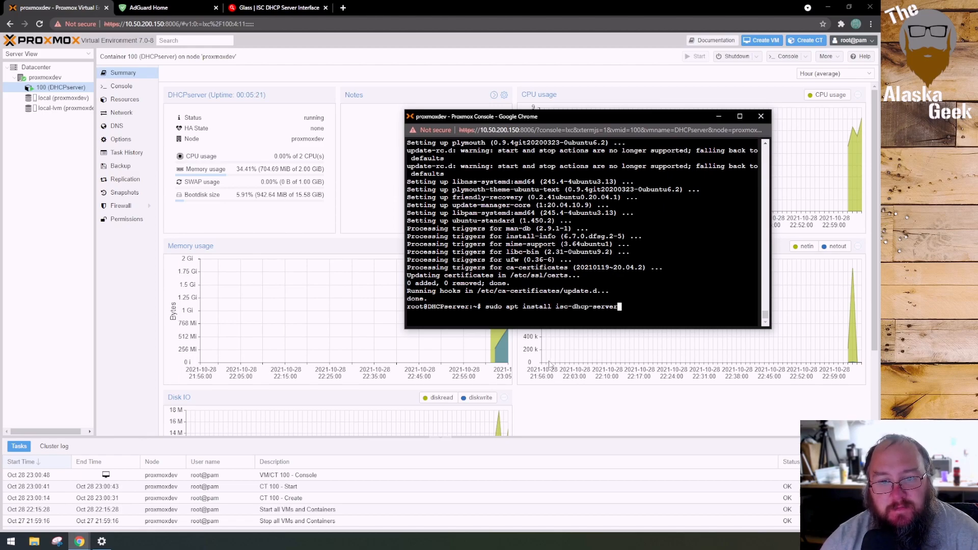
key(Return)
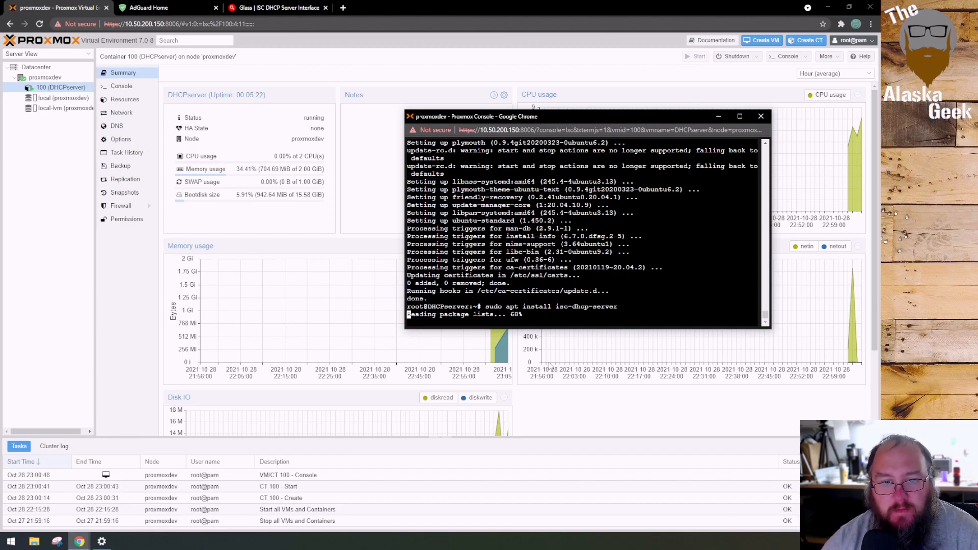
text(y)
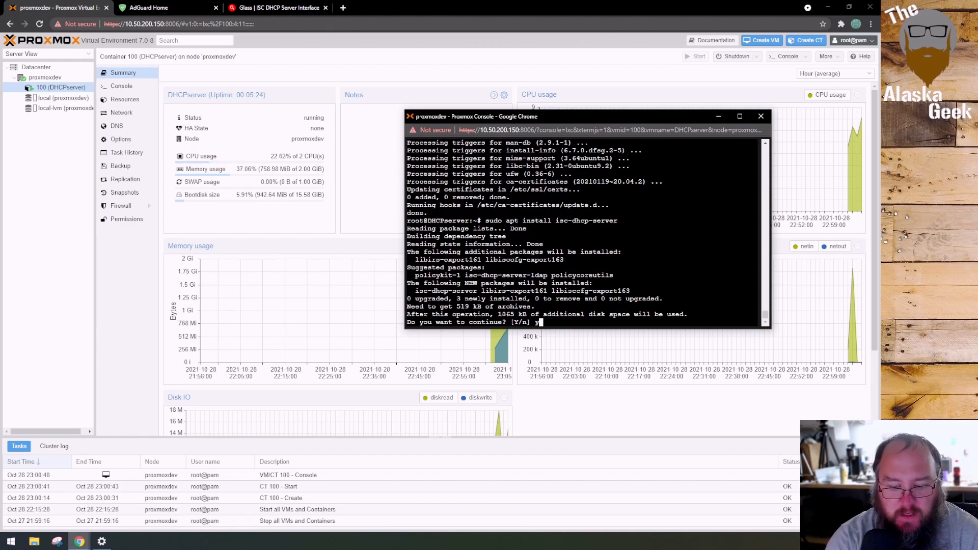
key(Return)
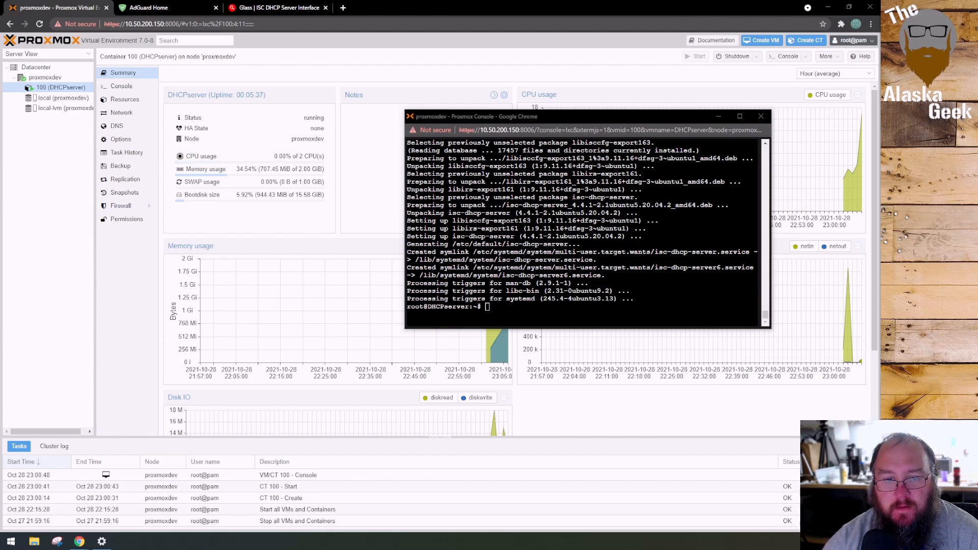
Open the DHCP configuration file with "nano /etc/dhcp/dhcpd.conf"
right_click(503, 312)
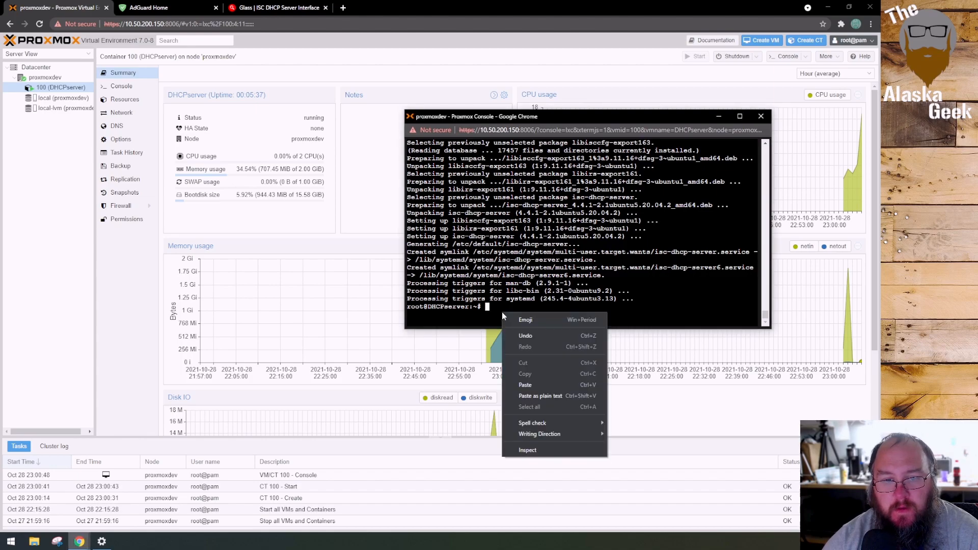
click(525, 385)
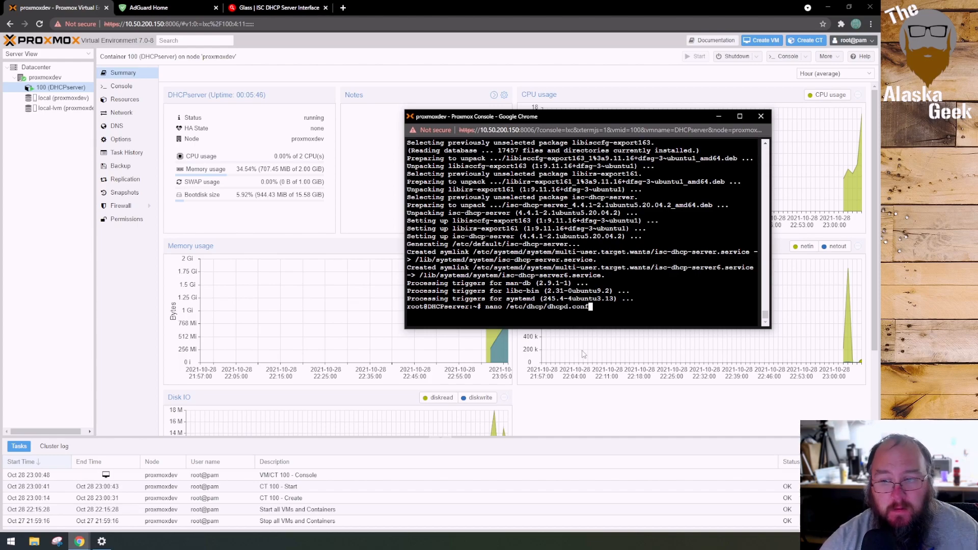
key(Return)
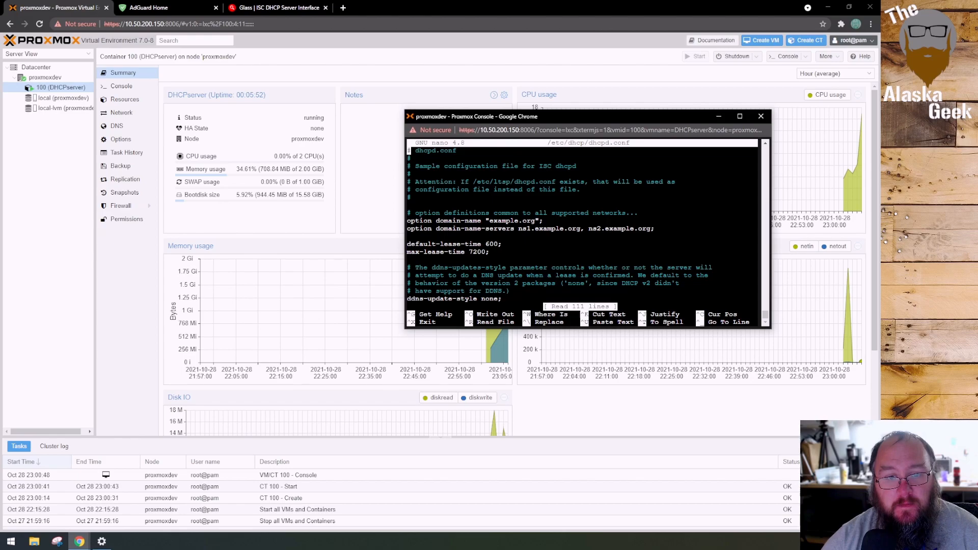
Look through the sample dhcpd.conf, examining its default options and commented subnet examples, and return to the first line
key(Down)
key(Down)
key(Down)
key(Down)
key(Down)
key(Down)
key(Down)
key(Down)
key(Down)
key(Down)
key(Down)
key(Down)
key(Down)
key(Down)
key(Down)
key(Down)
key(Down)
key(Down)
key(Down)
key(Down)
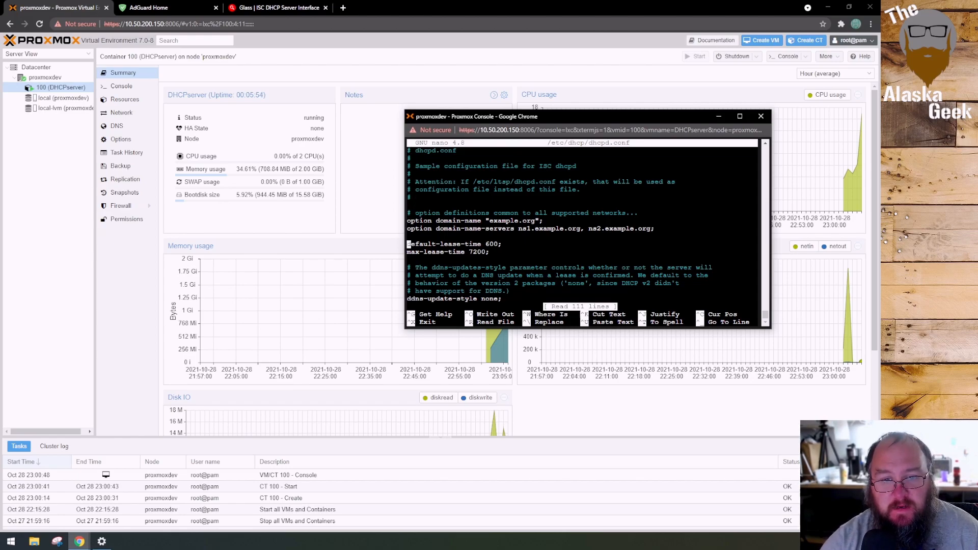
key(Down)
key(Down)
key(Down)
key(Down)
key(Down)
key(Down)
key(Down)
key(Down)
key(Down)
key(Down)
key(Down)
key(Down)
key(Down)
key(Down)
key(Down)
key(Down)
key(Down)
key(Down)
key(Down)
key(Down)
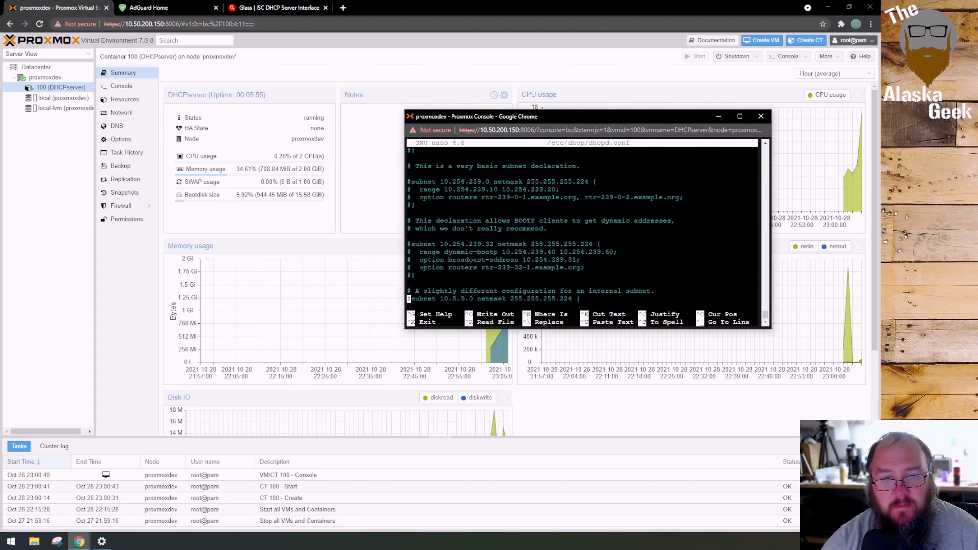
key(Down)
key(Down)
key(Down)
key(Down)
key(Down)
key(Down)
key(Down)
key(Down)
key(Down)
key(Down)
key(Down)
key(Down)
key(Down)
key(Down)
key(Down)
key(Down)
key(Down)
key(Down)
key(Down)
key(Down)
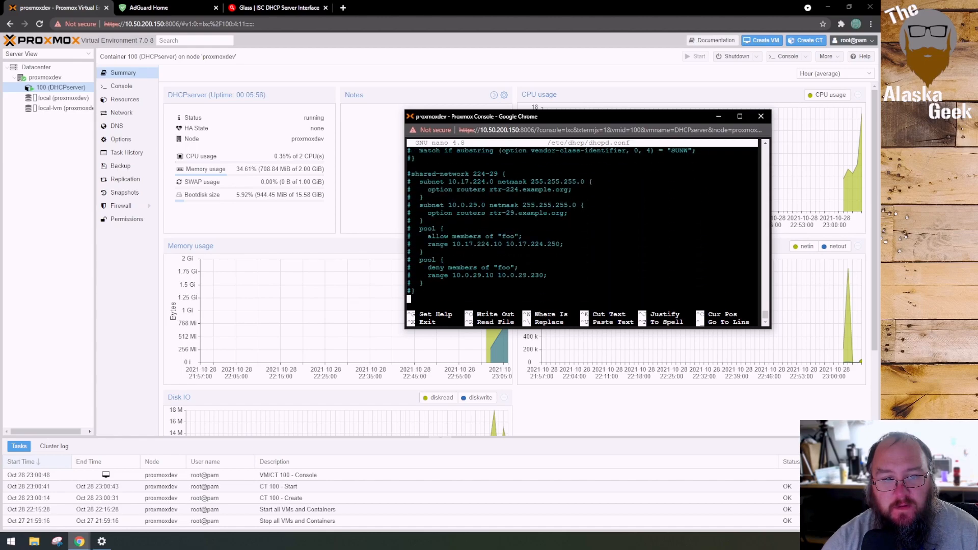
key(Up)
key(Up)
key(Up)
key(Up)
key(Up)
key(Up)
key(Up)
key(Up)
key(Up)
key(Up)
key(Up)
key(Up)
key(Up)
key(Up)
key(Up)
key(Up)
key(Up)
key(Up)
key(Up)
key(Up)
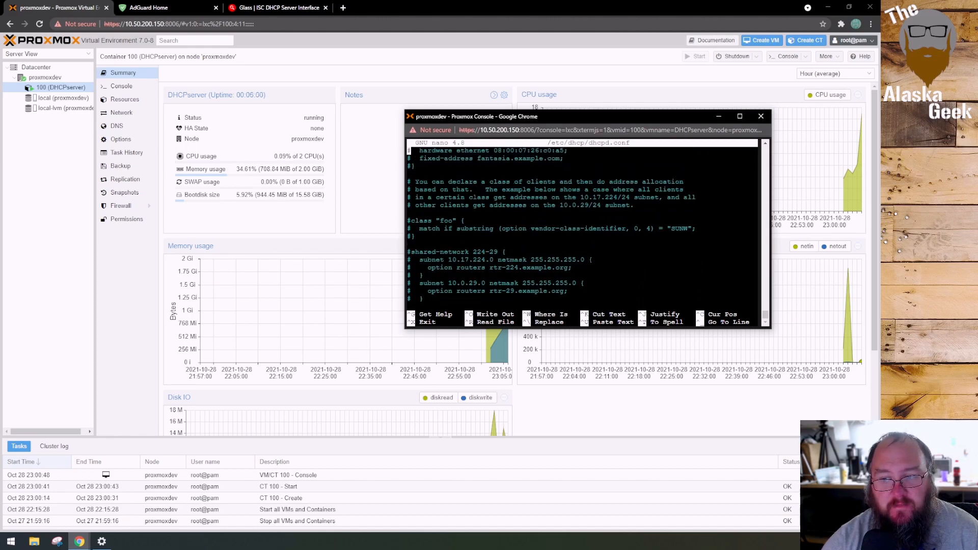
key(Up)
key(Up)
key(Up)
key(Up)
key(Up)
key(Up)
key(Up)
key(Up)
key(Up)
key(Up)
key(Up)
key(Up)
key(Up)
key(Up)
key(Up)
key(Up)
key(Up)
key(Up)
key(Up)
key(Up)
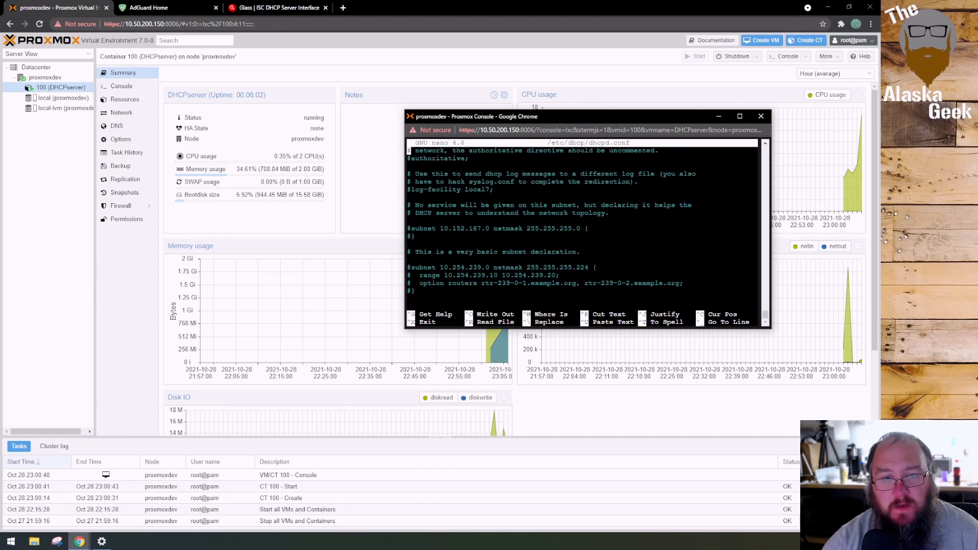
key(Up)
key(Up)
key(Up)
key(Up)
key(Up)
key(Up)
key(Up)
key(Down)
key(Down)
key(Down)
key(Down)
key(Down)
key(Down)
key(Down)
key(Down)
key(Up)
key(Up)
key(Up)
key(Up)
key(Up)
key(Up)
key(Up)
key(Up)
key(Up)
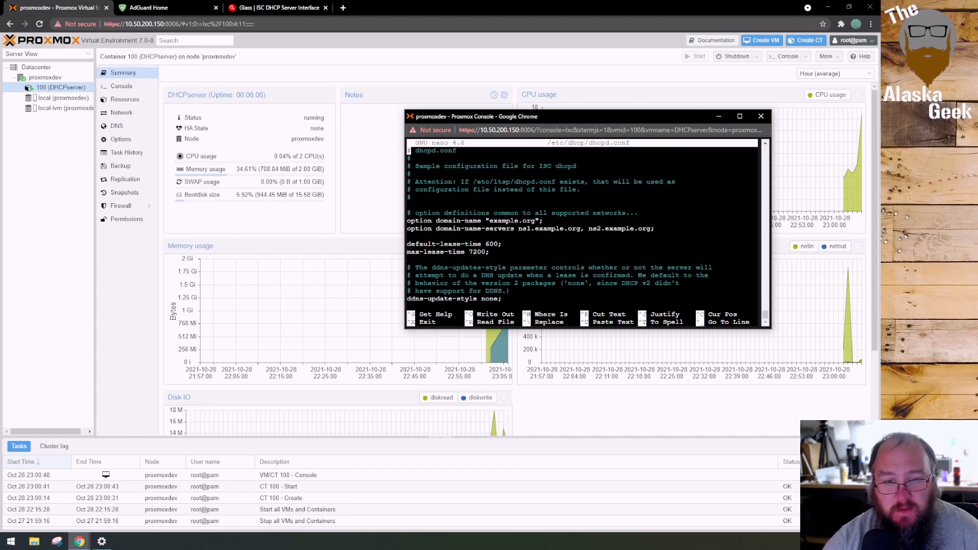
Delete the sample text from the first line of dhcpd.conf through the max-lease-time option and into the ddns-updates-style comment
key(Delete)
key(Delete)
key(Delete)
key(Delete)
key(Delete)
key(Delete)
key(Delete)
key(Delete)
key(Delete)
key(Delete)
key(Delete)
key(Delete)
key(Delete)
key(Delete)
key(Delete)
key(Delete)
key(Delete)
key(Delete)
key(Delete)
key(Delete)
key(Delete)
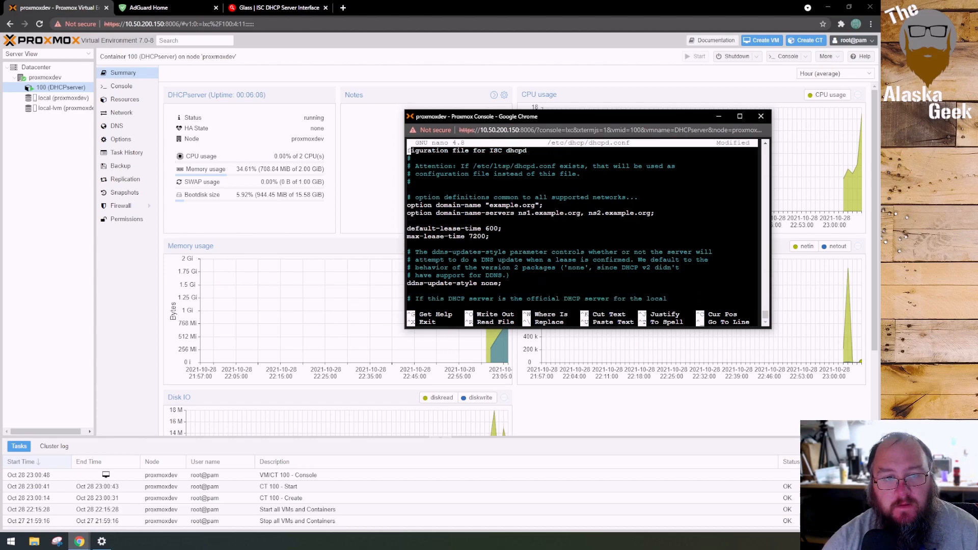
key(Delete)
key(Delete)
key(Delete)
key(Delete)
key(Delete)
key(Delete)
key(Delete)
key(Delete)
key(Delete)
key(Delete)
key(Delete)
key(Delete)
key(Delete)
key(Delete)
key(Delete)
key(Delete)
key(Delete)
key(Delete)
key(Delete)
key(Delete)
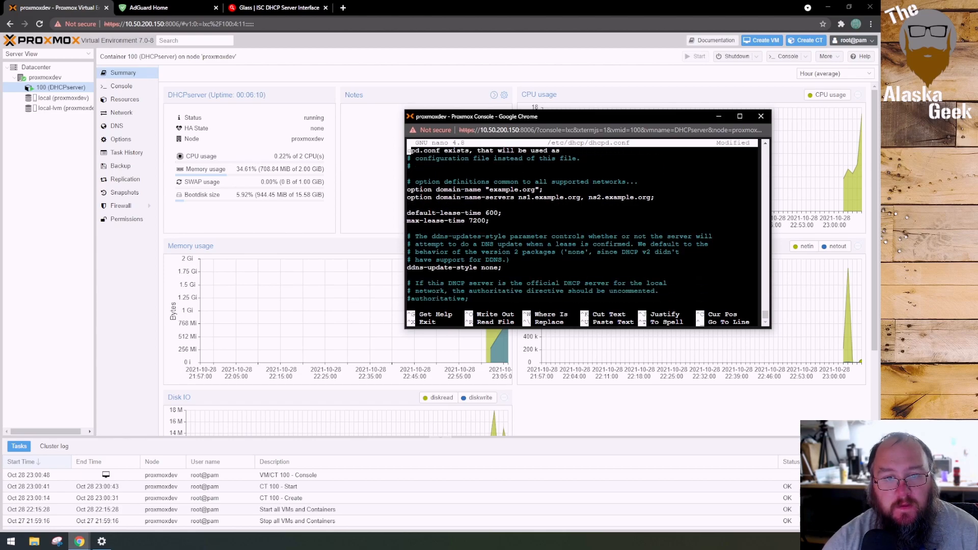
key(Delete)
key(Delete)
key(Delete)
key(Delete)
key(Delete)
key(Delete)
key(Delete)
key(Delete)
key(Delete)
key(Delete)
key(Delete)
key(Delete)
key(Delete)
key(Delete)
key(Delete)
key(Delete)
key(Delete)
key(Delete)
key(Delete)
key(Delete)
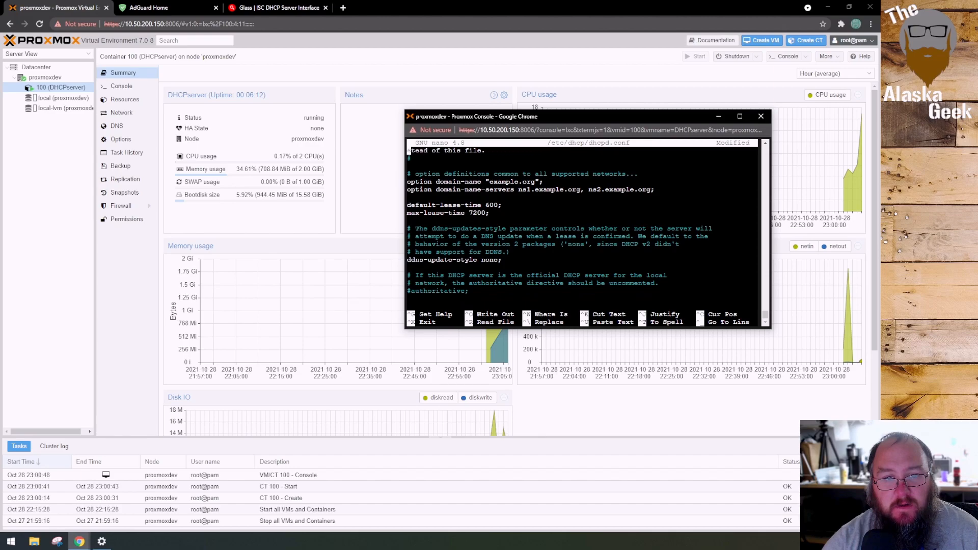
key(Delete)
key(Delete)
key(Delete)
key(Delete)
key(Delete)
key(Delete)
key(Delete)
key(Delete)
key(Delete)
key(Delete)
key(Delete)
key(Delete)
key(Delete)
key(Delete)
key(Delete)
key(Delete)
key(Delete)
key(Delete)
key(Delete)
key(Delete)
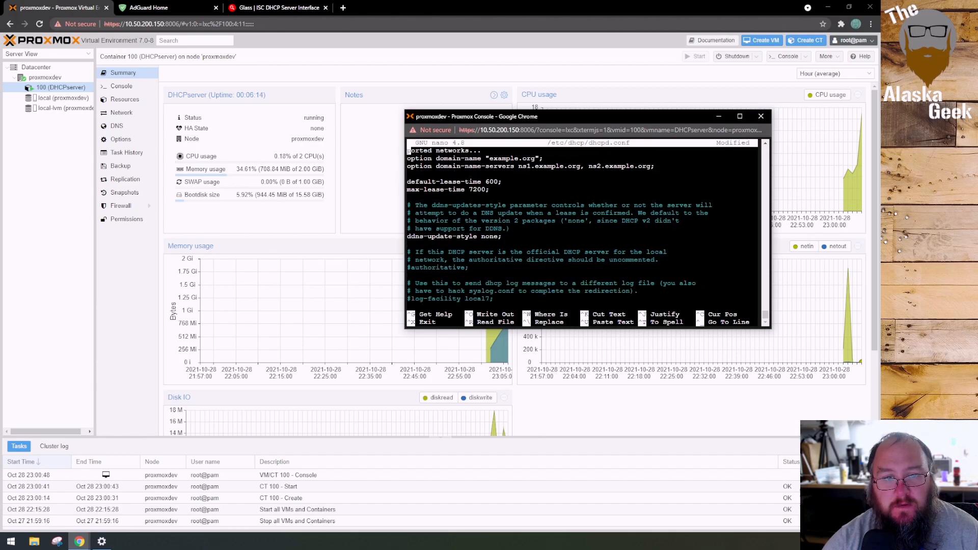
key(Delete)
key(Delete)
key(Delete)
key(Delete)
key(Delete)
key(Delete)
key(Delete)
key(Delete)
key(Delete)
key(Delete)
key(Delete)
key(Delete)
key(Delete)
key(Delete)
key(Delete)
key(Delete)
key(Delete)
key(Delete)
key(Delete)
key(Delete)
key(Delete)
key(Delete)
key(Delete)
key(Delete)
key(Delete)
key(Delete)
key(Delete)
key(Delete)
key(Delete)
key(Delete)
key(Delete)
key(Delete)
key(Delete)
key(Delete)
key(Delete)
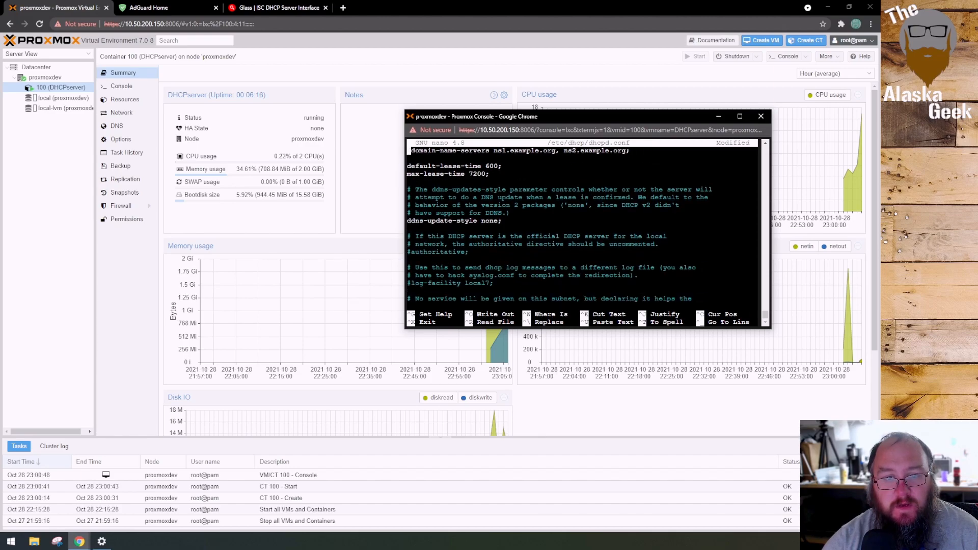
key(Delete)
key(Delete)
key(Delete)
key(Delete)
key(Delete)
key(Delete)
key(Delete)
key(Delete)
key(Delete)
key(Delete)
key(Delete)
key(Delete)
key(Delete)
key(Delete)
key(Delete)
key(Delete)
key(Delete)
key(Delete)
key(Delete)
key(Delete)
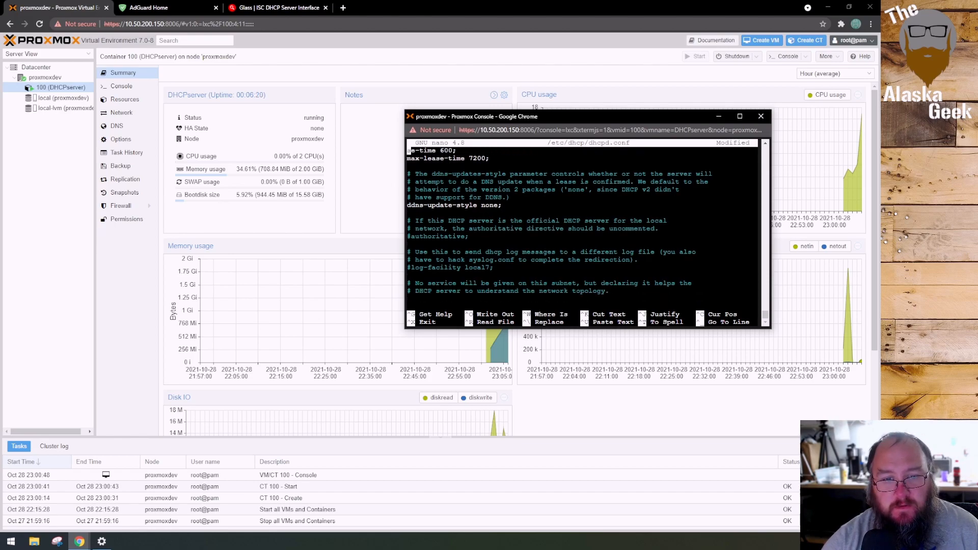
key(Delete)
key(Delete)
key(Delete)
key(Delete)
key(Delete)
key(Delete)
key(Delete)
key(Delete)
key(Delete)
key(Delete)
key(Delete)
key(Delete)
key(Delete)
key(Delete)
key(Delete)
key(Delete)
key(Delete)
key(Delete)
key(Delete)
key(Delete)
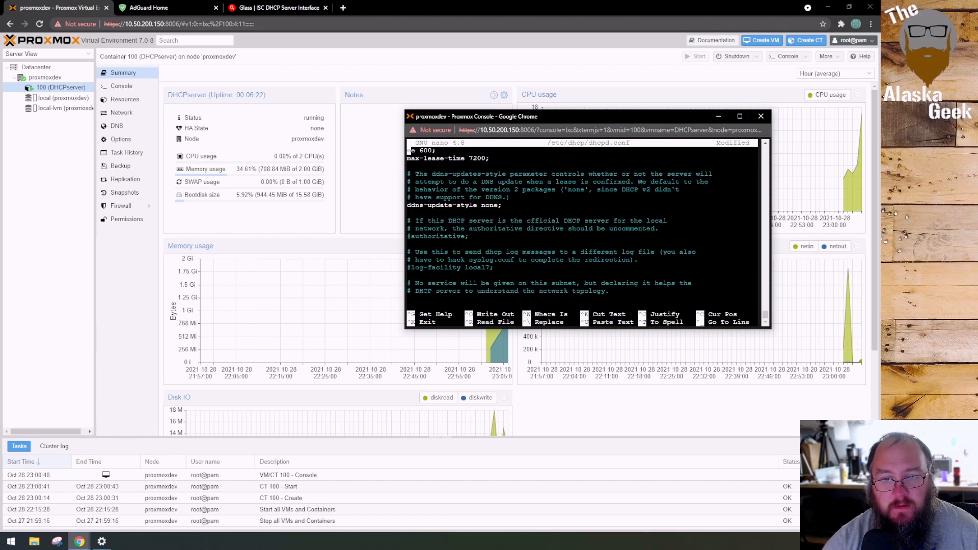
key(Delete)
key(Delete)
key(Delete)
key(Delete)
key(Delete)
Select the remaining sample text from the end of the file up to the second line and cut it
key(shift+Down)
key(shift+Down)
key(shift+Down)
key(shift+Down)
key(shift+Down)
key(shift+Down)
key(shift+Down)
key(shift+Down)
key(shift+Down)
key(shift+Down)
key(shift+Down)
key(shift+Down)
key(shift+Down)
key(shift+Down)
key(shift+Down)
key(shift+Down)
key(shift+Down)
key(shift+Down)
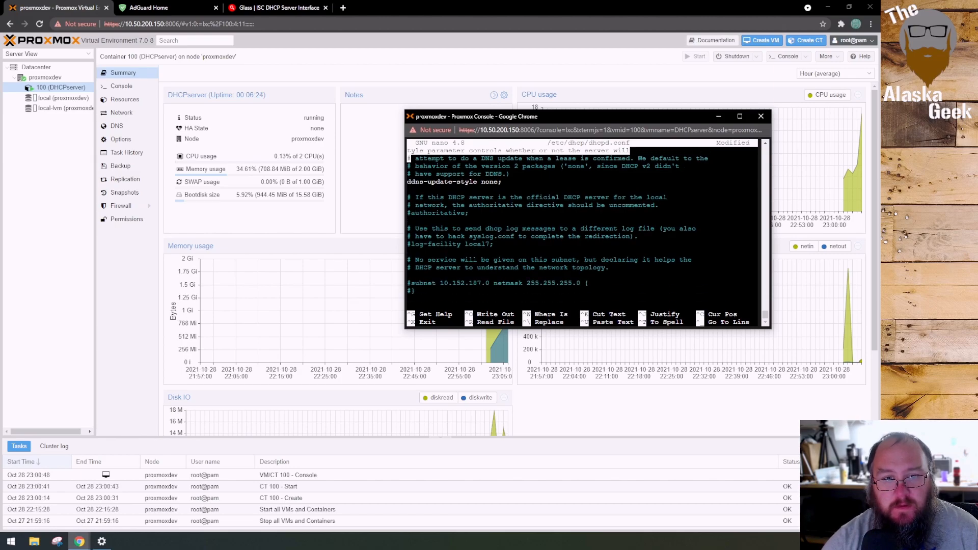
key(shift+Down)
key(shift+Down)
key(shift+Down)
key(shift+Down)
key(shift+Down)
key(shift+Down)
key(shift+Down)
key(shift+Down)
key(shift+Down)
key(shift+Down)
key(shift+Down)
key(shift+Down)
key(shift+Down)
key(shift+Down)
key(shift+Down)
key(shift+Down)
key(shift+Down)
key(shift+Down)
key(shift+Down)
key(shift+Down)
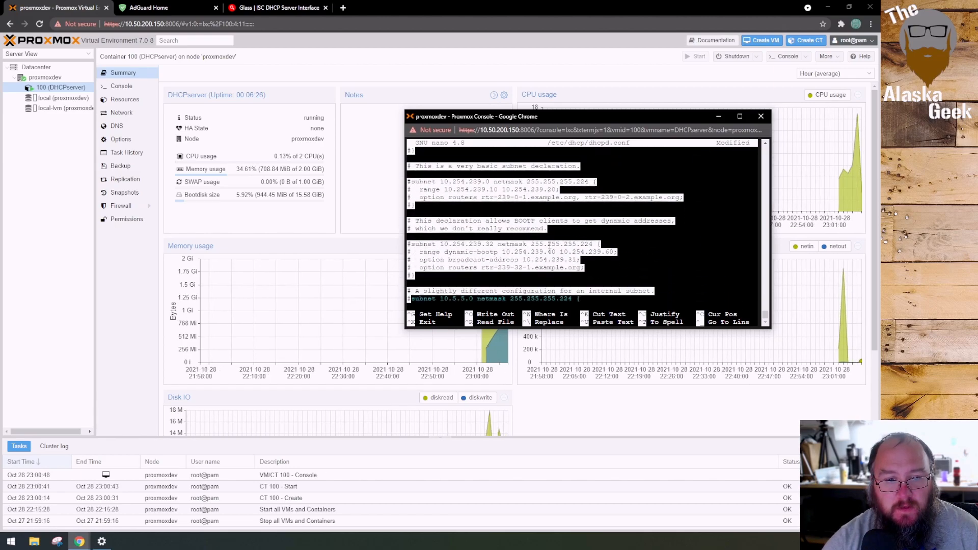
key(shift+Down)
key(shift+Down)
key(shift+Down)
key(shift+Down)
key(shift+Down)
key(shift+Down)
key(shift+Down)
key(shift+Down)
key(shift+Down)
key(shift+Down)
key(shift+Down)
key(shift+Down)
key(shift+Down)
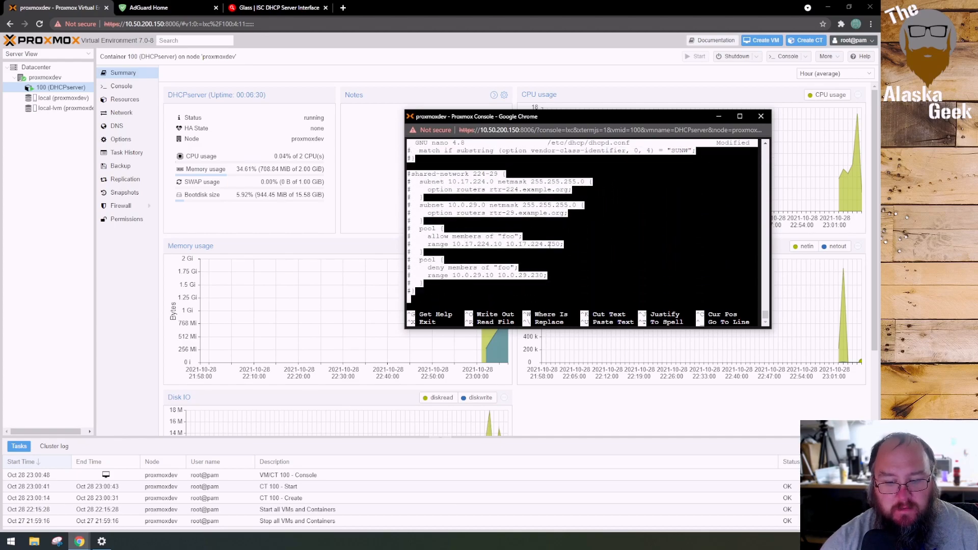
key(Right)
key(Return)
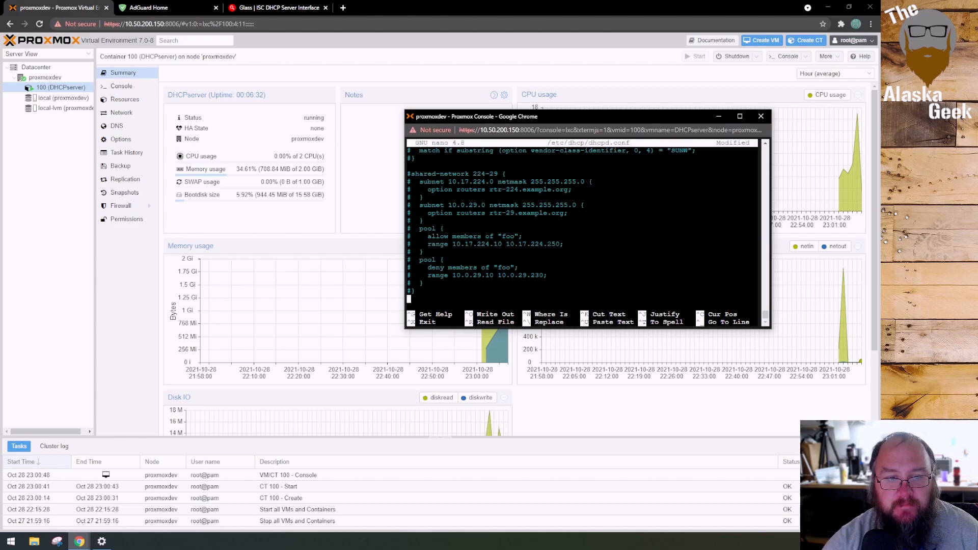
key(shift+Up)
key(shift+Up)
key(shift+Up)
key(shift+Up)
key(shift+Up)
key(shift+Up)
key(shift+Up)
key(shift+Up)
key(shift+Up)
key(shift+Up)
key(shift+Up)
key(shift+Up)
key(shift+Up)
key(shift+Up)
key(shift+Up)
key(shift+Up)
key(shift+Up)
key(shift+Up)
key(shift+Up)
key(shift+Up)
key(shift+Up)
key(shift+Up)
key(shift+Up)
key(shift+Up)
key(shift+Up)
key(shift+Up)
key(shift+Up)
key(shift+Up)
key(shift+Up)
key(shift+Up)
key(shift+Up)
key(shift+Up)
key(shift+Up)
key(shift+Up)
key(shift+Up)
key(shift+Up)
key(shift+Up)
key(shift+Up)
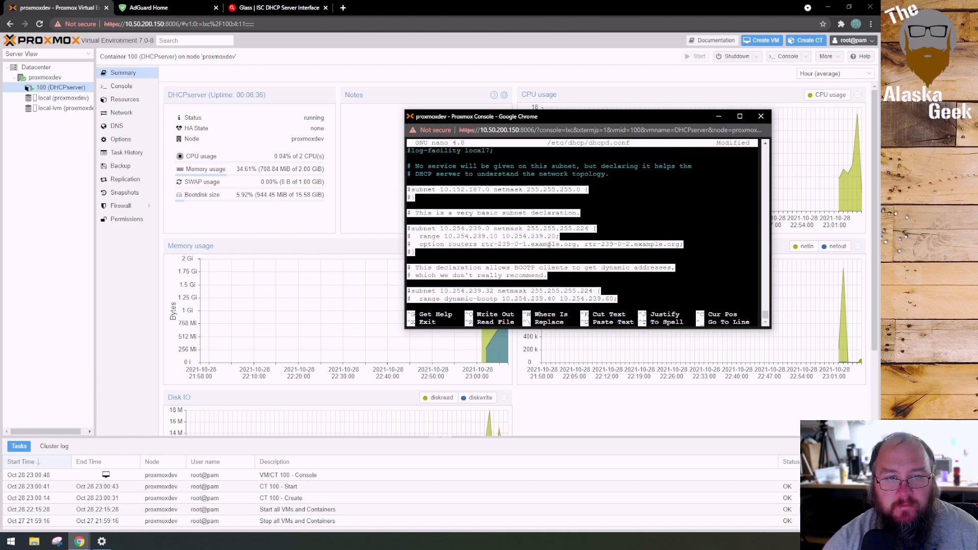
key(shift+Up)
key(shift+Up)
key(shift+Up)
key(shift+Up)
key(shift+Up)
key(shift+Up)
key(shift+Up)
key(shift+Up)
key(shift+Up)
key(shift+Up)
key(shift+Up)
key(shift+Up)
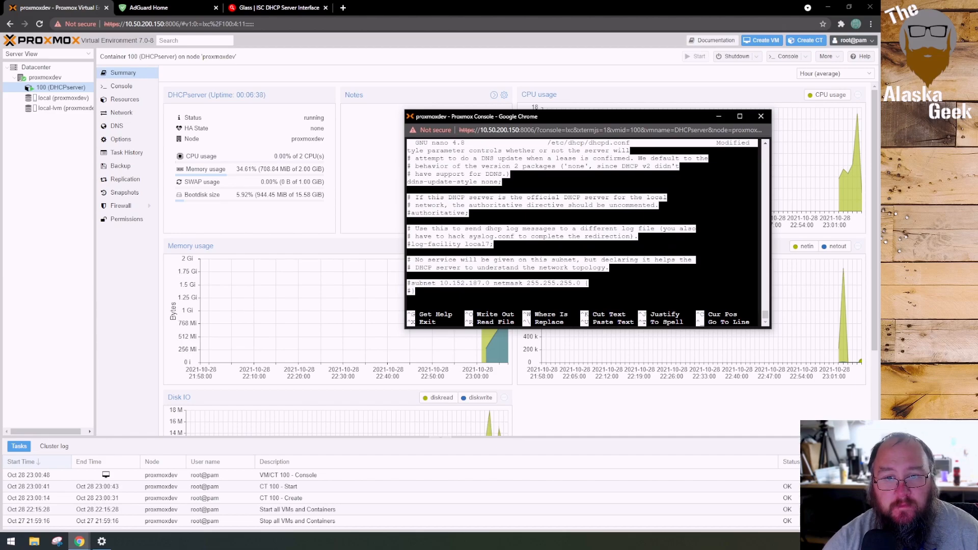
key(shift+Down)
key(shift+Down)
key(shift+Down)
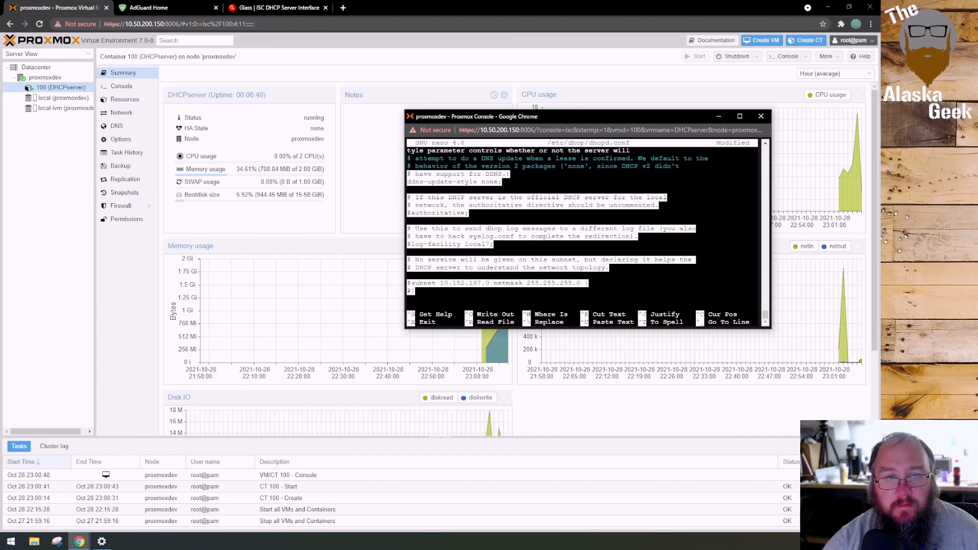
key(shift+Up)
key(shift+Up)
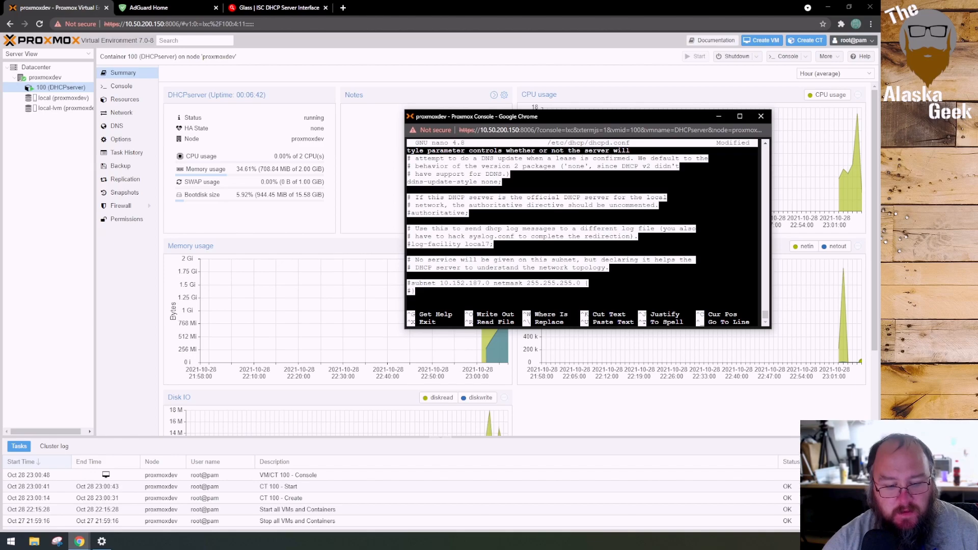
key(ctrl+k)
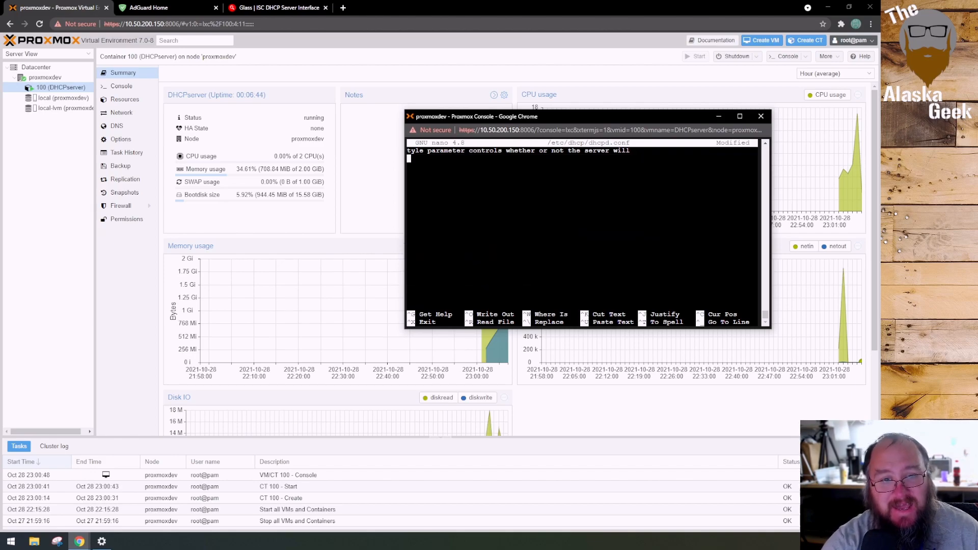
Erase the leftover partial comment line on the first line so that dhcpd.conf is empty
key(BackSpace)
key(BackSpace)
key(BackSpace)
key(BackSpace)
key(BackSpace)
key(BackSpace)
key(BackSpace)
key(BackSpace)
key(BackSpace)
key(BackSpace)
key(BackSpace)
key(BackSpace)
key(BackSpace)
key(BackSpace)
key(BackSpace)
key(BackSpace)
key(BackSpace)
key(BackSpace)
key(BackSpace)
key(BackSpace)
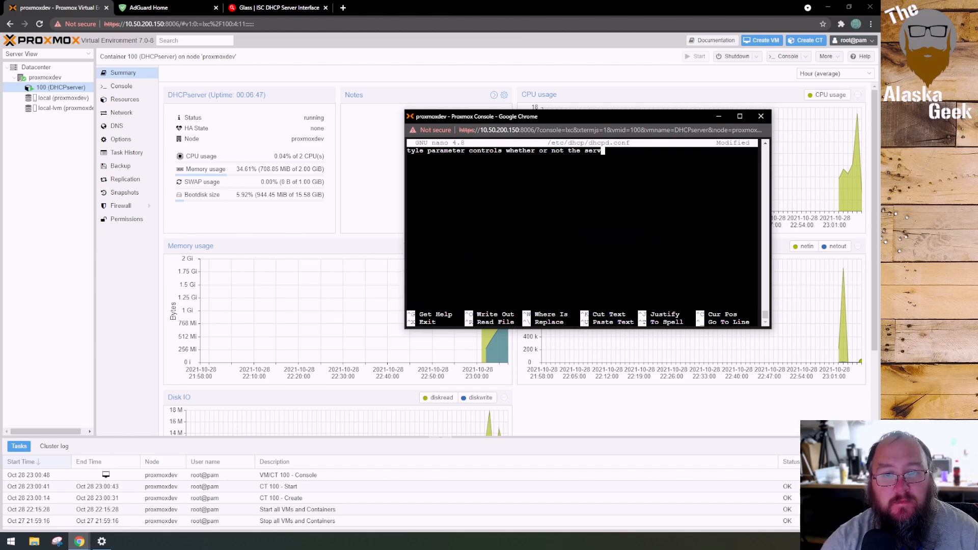
key(BackSpace)
key(BackSpace)
key(BackSpace)
key(BackSpace)
key(BackSpace)
key(BackSpace)
key(BackSpace)
key(BackSpace)
key(BackSpace)
key(BackSpace)
key(BackSpace)
key(BackSpace)
key(BackSpace)
key(BackSpace)
key(BackSpace)
key(BackSpace)
key(BackSpace)
key(BackSpace)
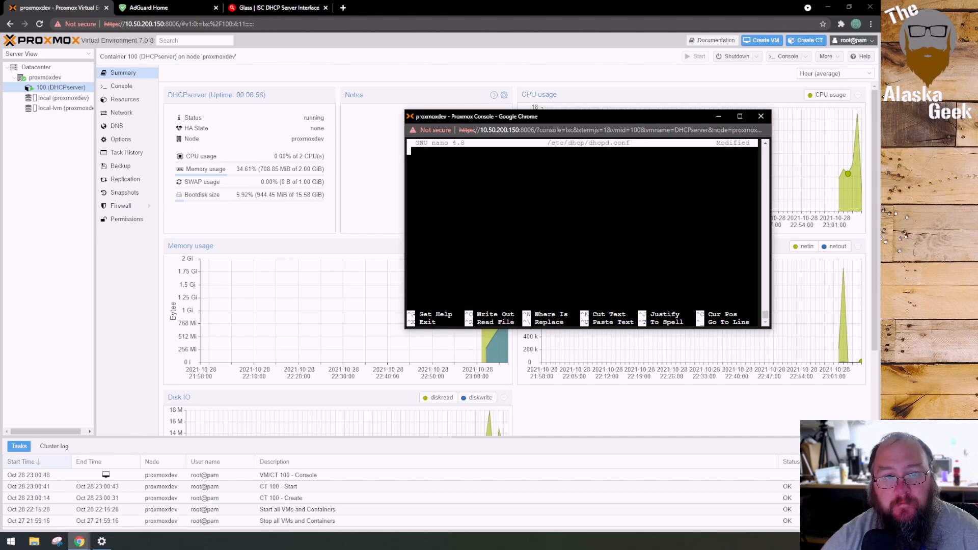
Paste the prepared configuration: lease times 600 and 7200, ddns-update-style none, subnet 10.50.0.0 netmask 255.255.0.0, range 10.50.200.10 to 10.50.200.200, router 10.50.1.1, DNS 1.1.1.1
right_click(516, 190)
click(550, 261)
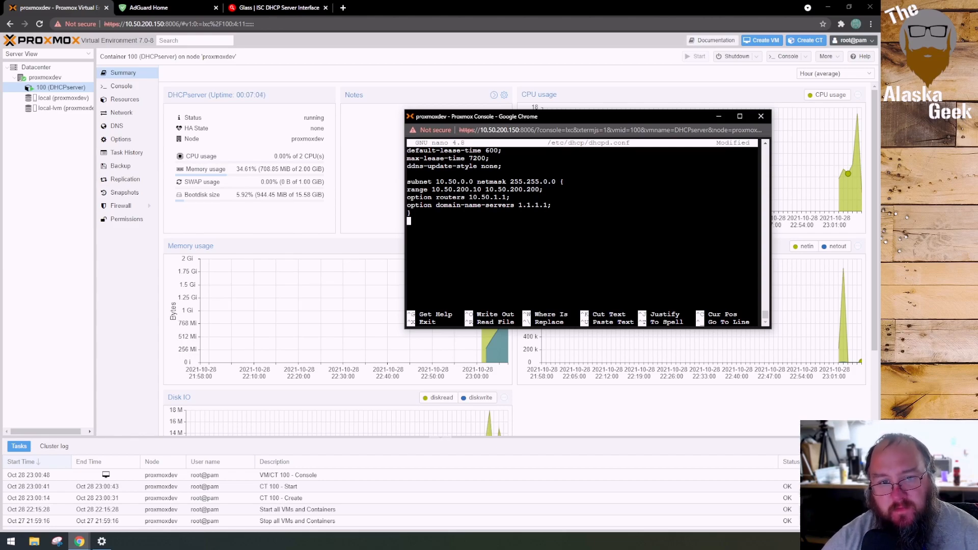
drag(506, 158, 407, 150)
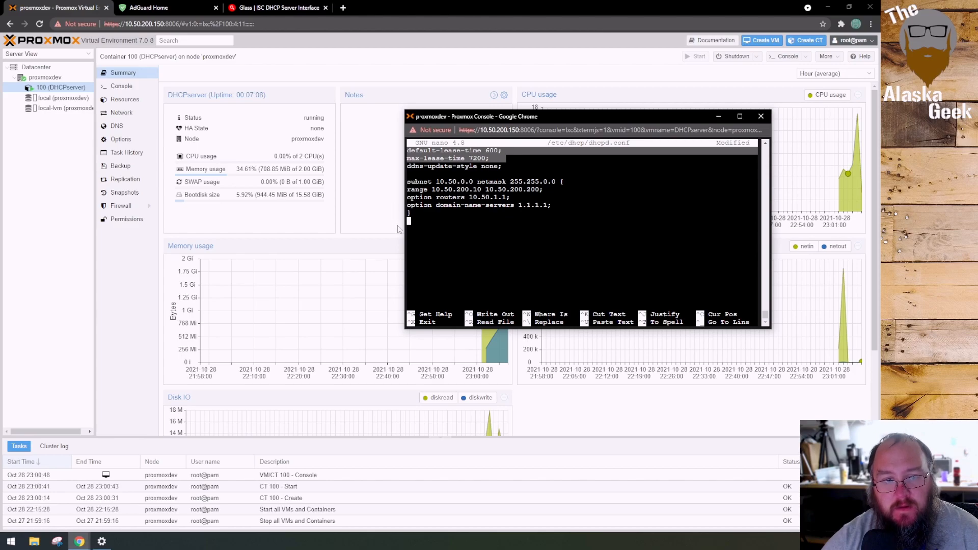
click(487, 151)
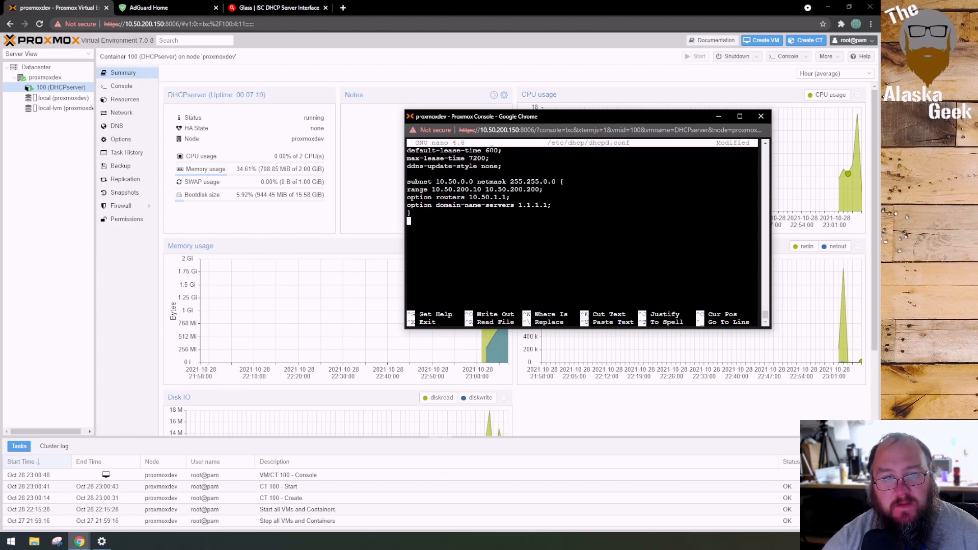
text(72)
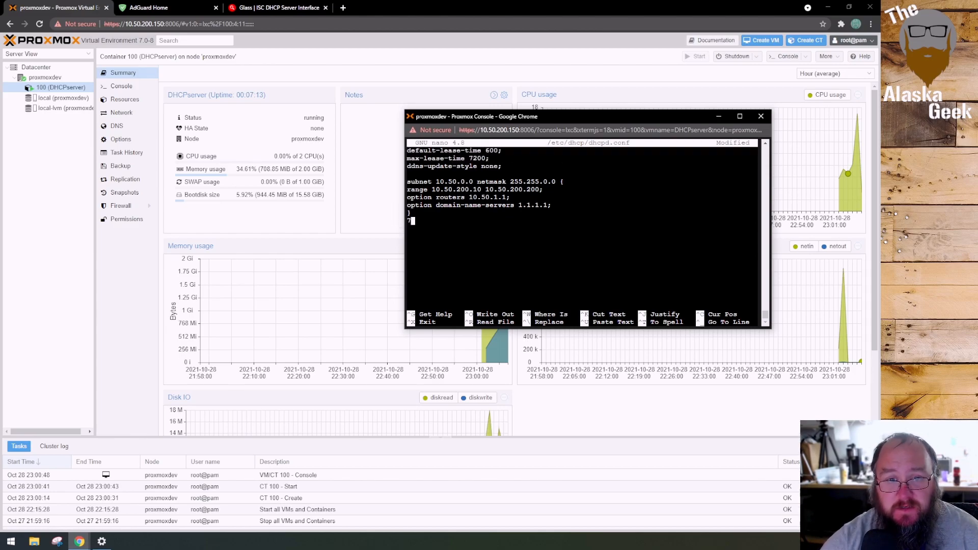
key(BackSpace)
key(BackSpace)
Set the default-lease-time value on the first line to 7200
key(Up)
key(Up)
key(Up)
key(Up)
key(Up)
key(Up)
key(Up)
key(Up)
key(Up)
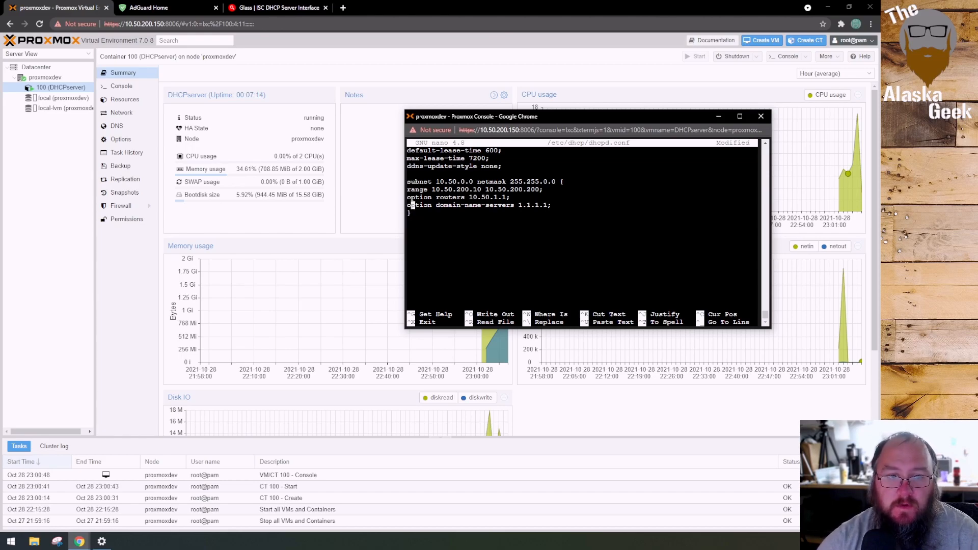
key(Right)
key(Right)
key(Right)
key(Right)
key(Right)
key(Right)
key(Right)
key(Right)
key(Right)
key(Right)
key(Right)
key(Right)
key(Right)
key(Right)
key(Right)
key(Right)
key(Right)
key(Right)
key(Right)
key(Right)
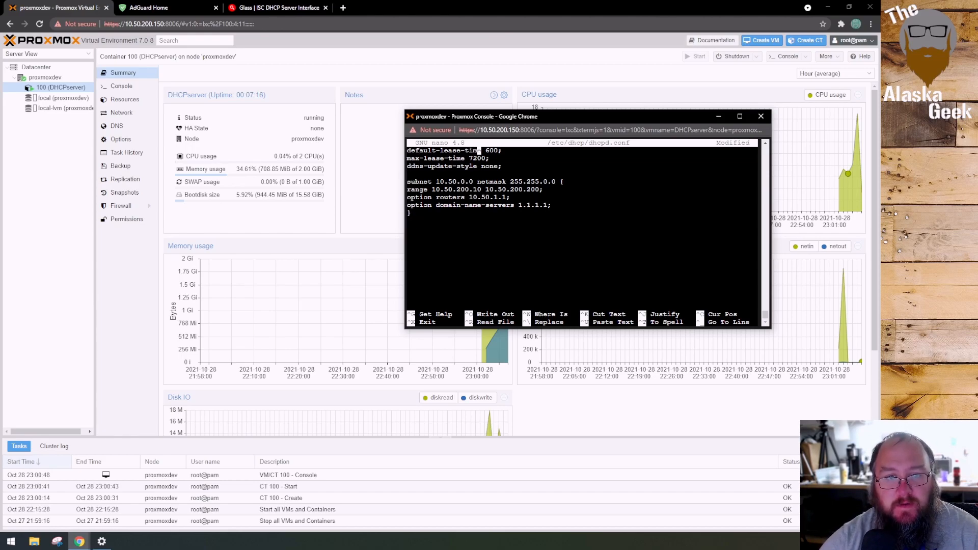
key(BackSpace)
text(72)
Set the max-lease-time value on the second line to 14400
key(Down)
key(Left)
key(Left)
key(Left)
key(Left)
key(BackSpace)
key(Delete)
text(144)
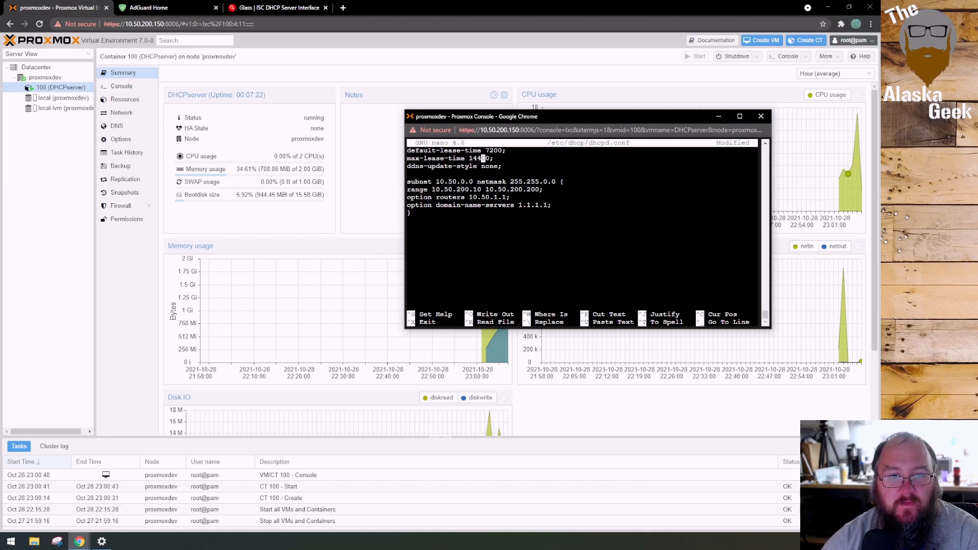
key(Right)
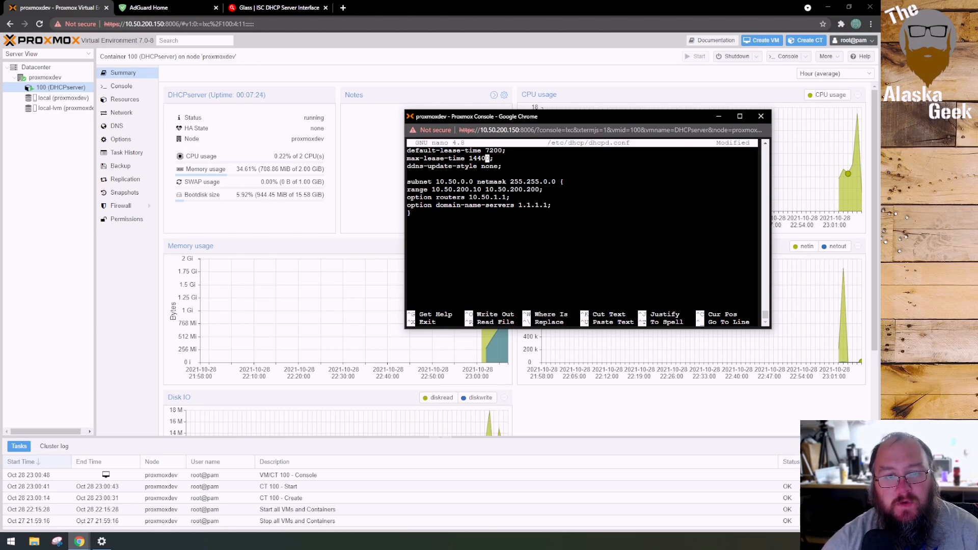
Go through the subnet block line by line, examining the netmask, address range, router and domain-name-servers entries to the closing brace
key(Down)
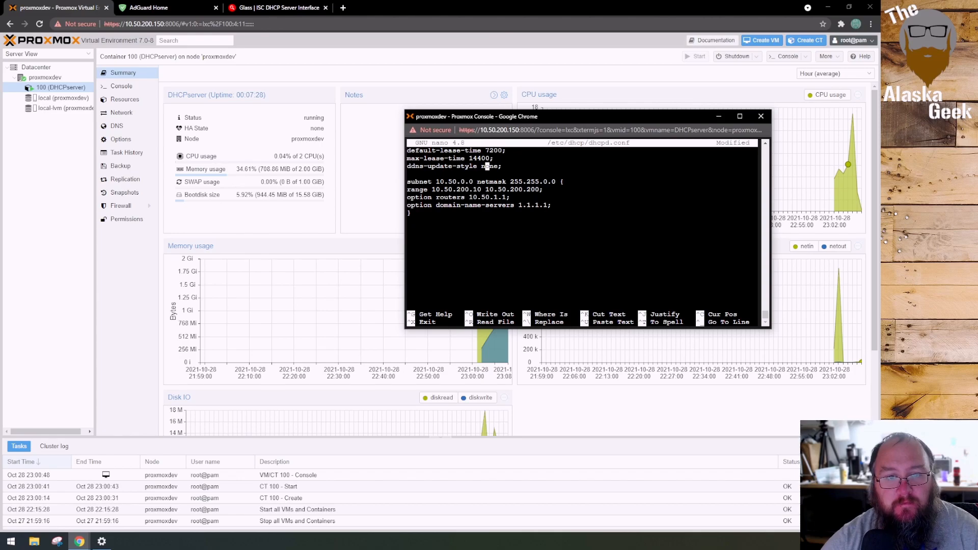
key(Down)
key(Down)
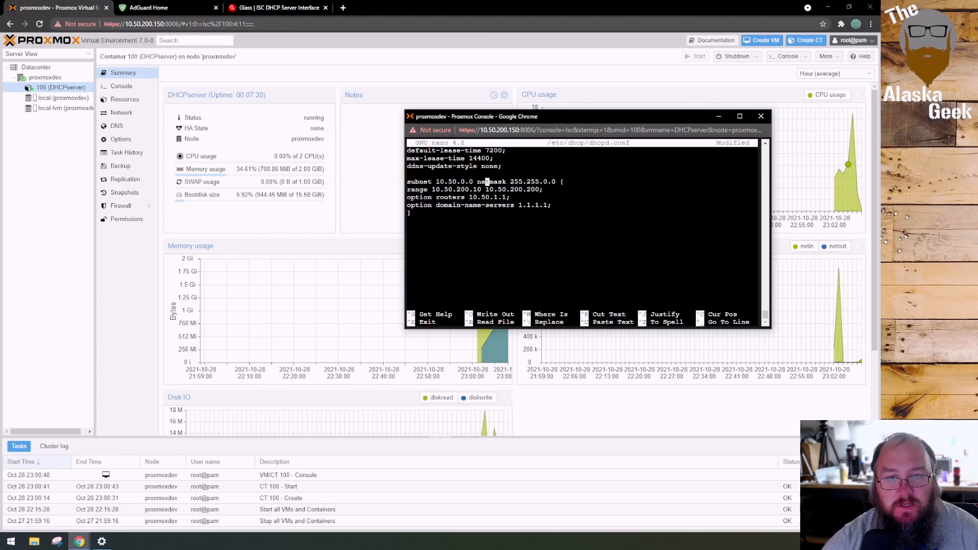
key(Down)
key(Down)
key(Down)
key(Right)
key(Right)
key(Right)
key(Right)
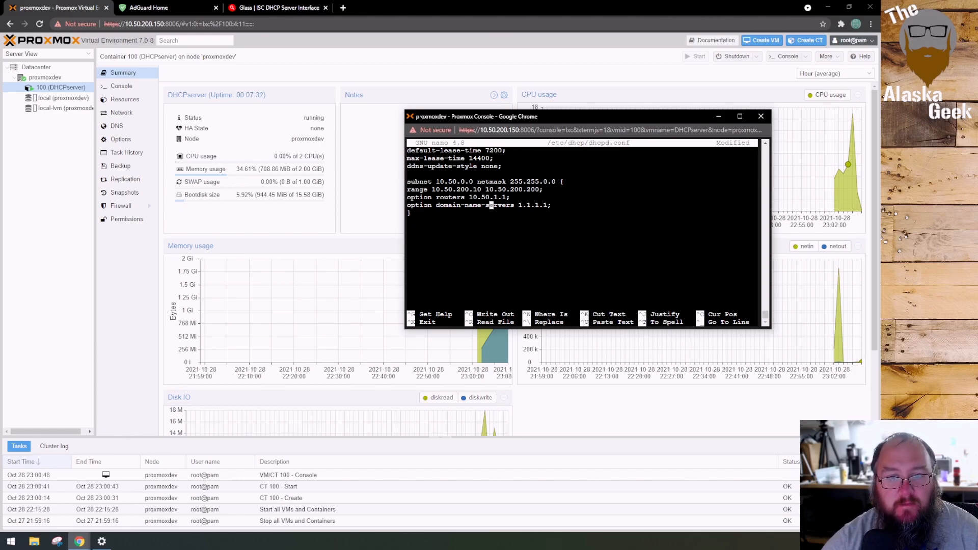
key(Right)
key(Right)
key(Right)
key(Right)
key(Right)
key(Right)
key(Right)
key(Right)
key(Right)
key(Right)
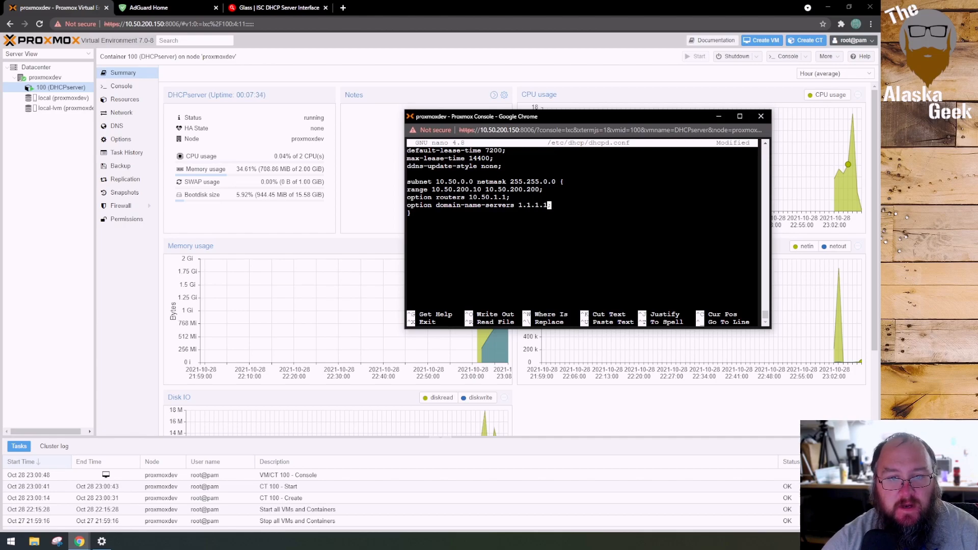
key(Left)
key(Left)
key(Left)
key(Left)
key(Left)
key(Left)
key(Left)
key(Left)
key(Left)
key(Left)
key(Left)
key(Left)
key(Left)
key(Left)
key(Left)
key(Left)
key(Left)
key(Left)
key(Left)
key(Left)
key(Left)
key(Left)
key(Left)
key(Left)
key(Left)
key(Left)
key(Left)
key(Left)
key(Left)
key(Left)
key(Right)
key(Right)
key(Right)
key(Right)
key(Right)
key(Right)
key(Right)
key(Right)
key(Right)
key(Right)
key(Right)
key(Right)
key(Right)
key(Right)
key(Right)
key(Right)
key(Right)
key(Right)
key(Right)
key(Right)
key(Right)
key(Right)
key(Right)
key(Right)
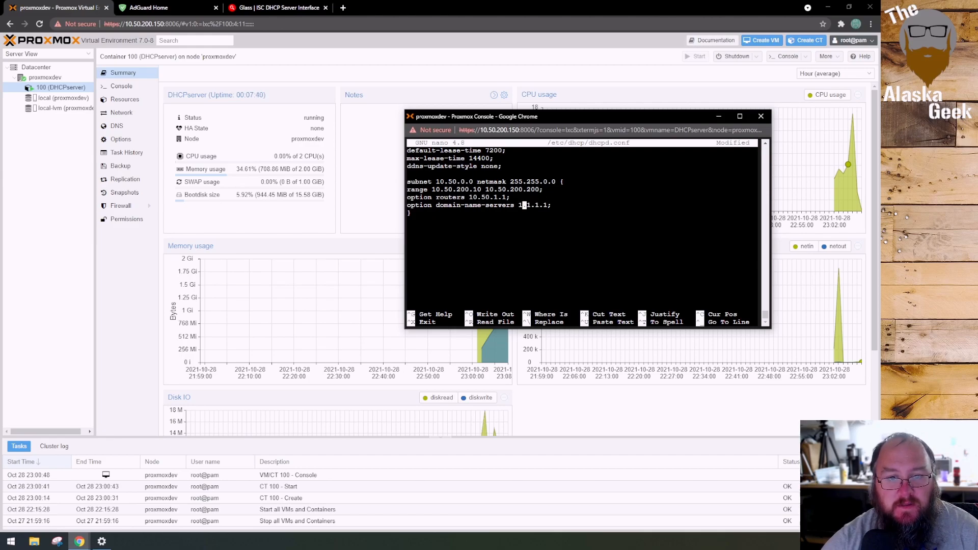
key(Right)
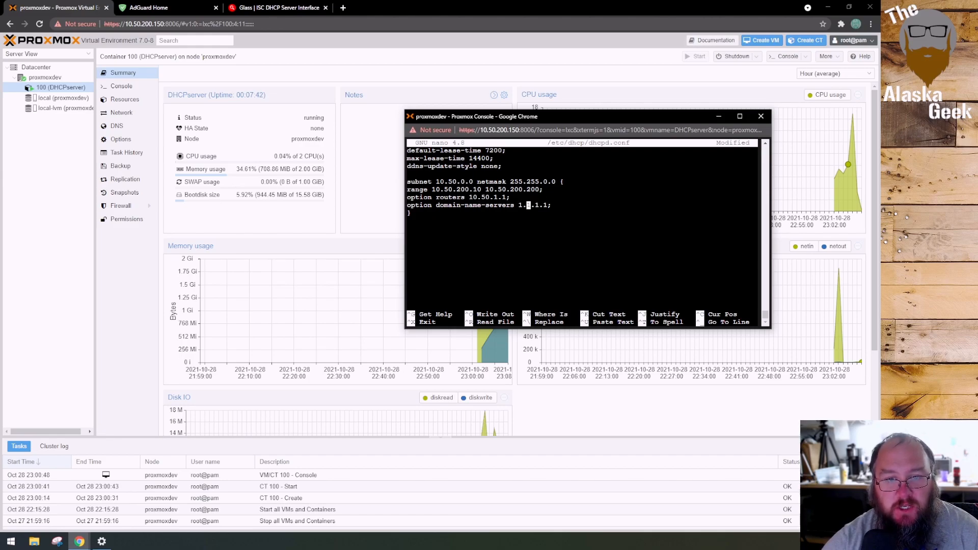
key(Left)
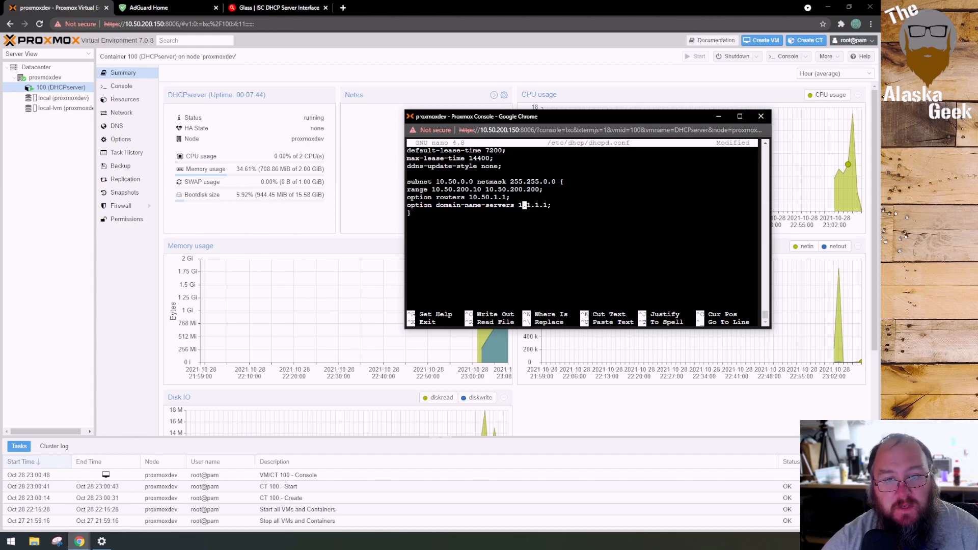
key(Right)
key(Right)
key(Right)
key(Right)
key(Right)
key(Right)
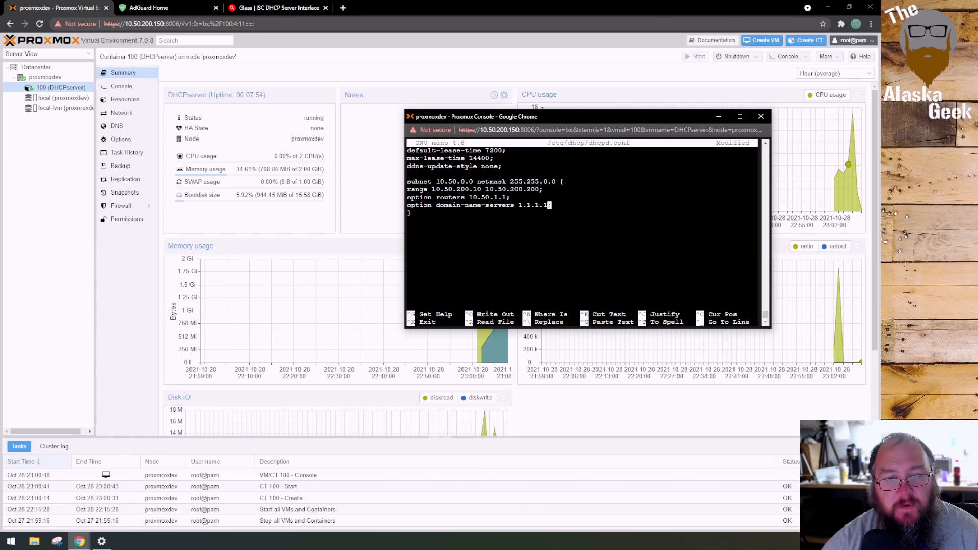
key(Right)
key(Down)
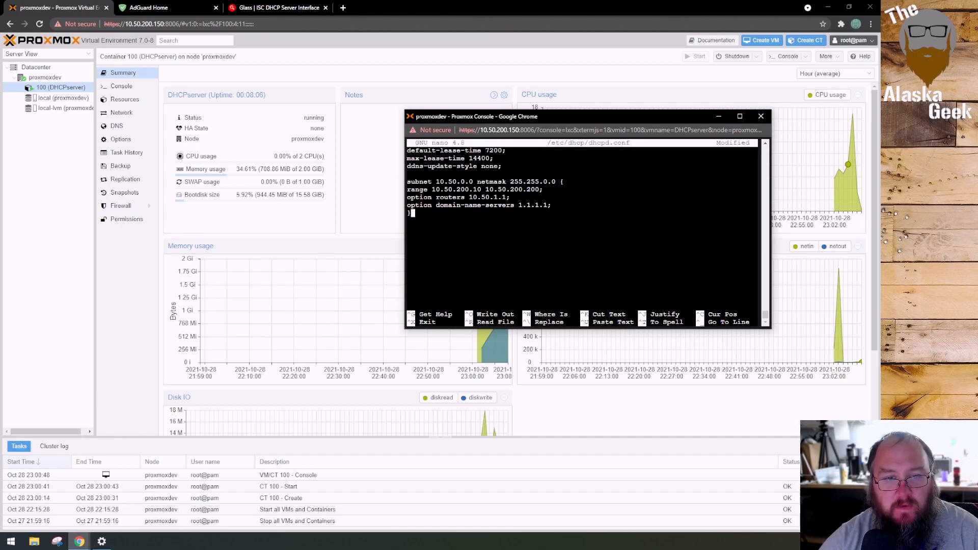
Save the edited /etc/dhcp/dhcpd.conf under its existing name and exit nano to the shell
key(ctrl+x)
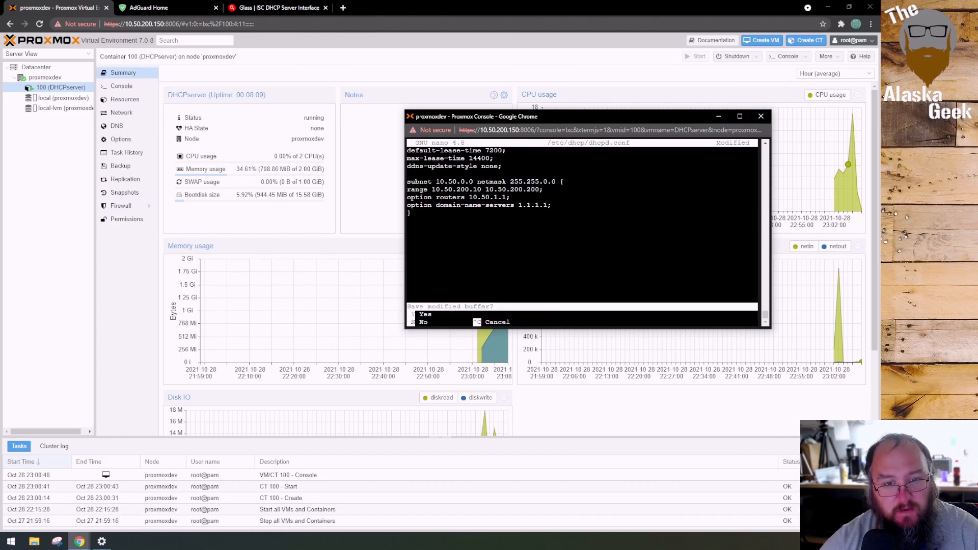
key(y)
key(Return)
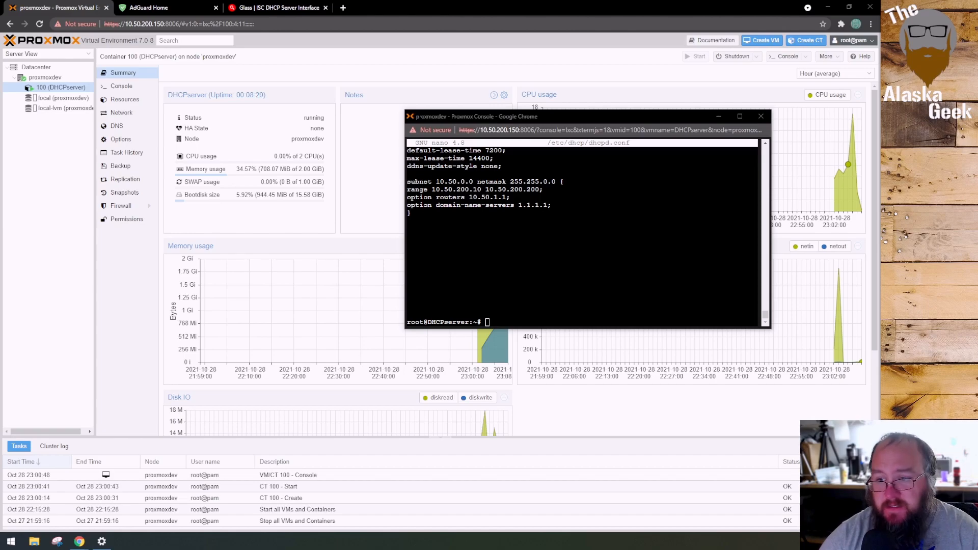
Open the DHCP defaults file by running nano -w /etc/default/isc-dhcp-server
click(632, 268)
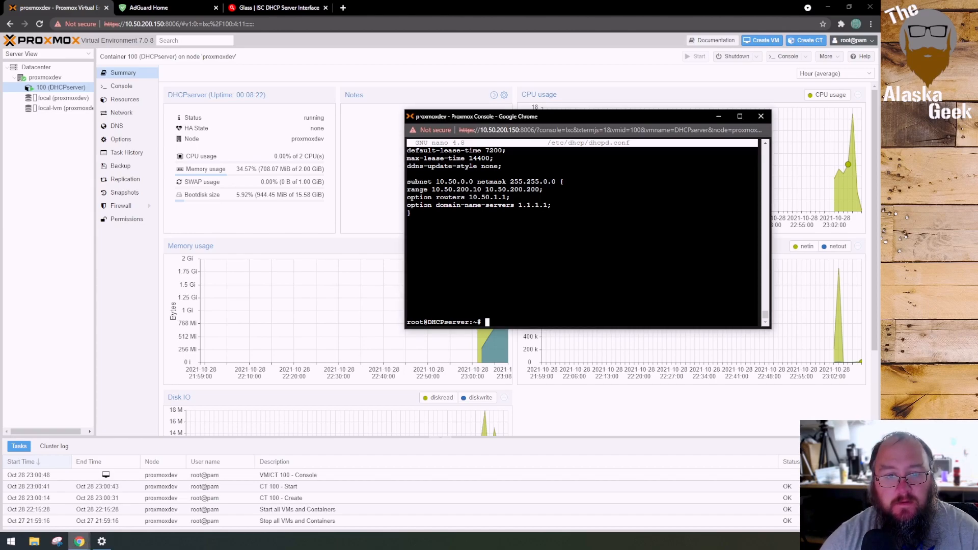
right_click(506, 319)
click(532, 393)
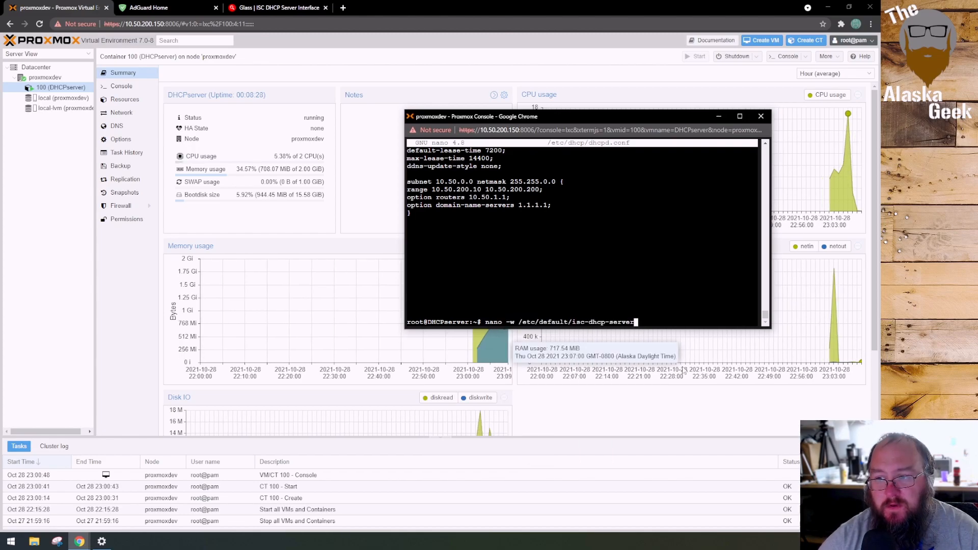
key(Return)
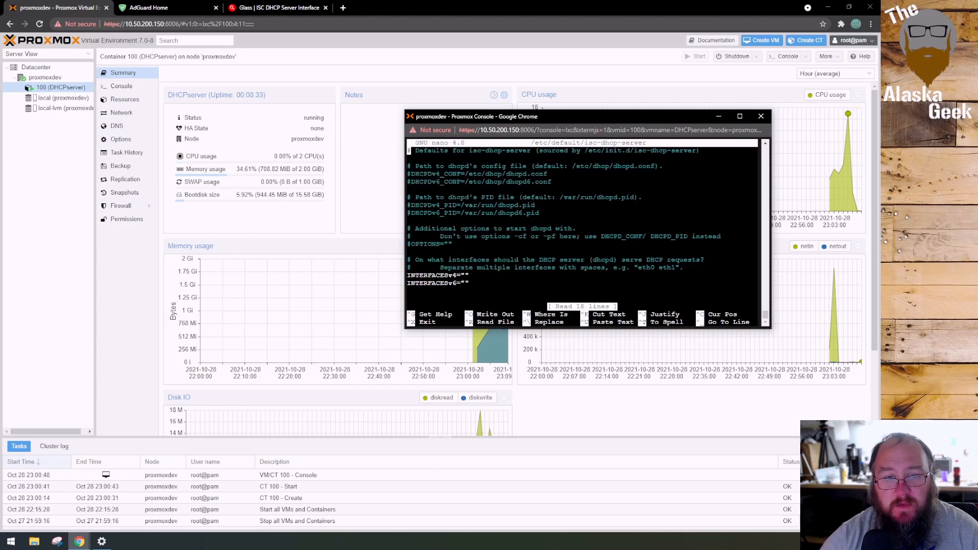
Set INTERFACESv4 to "ens33" in the DHCP defaults file, then save it and exit nano
key(Down)
key(Down)
key(Down)
key(Down)
key(Down)
key(Down)
key(Down)
key(Down)
key(Down)
key(Down)
key(Down)
key(Down)
key(Down)
key(Down)
key(Down)
key(Down)
key(Down)
key(Right)
key(Right)
key(Right)
key(Right)
key(Up)
text(ens33)
key(Right)
key(Right)
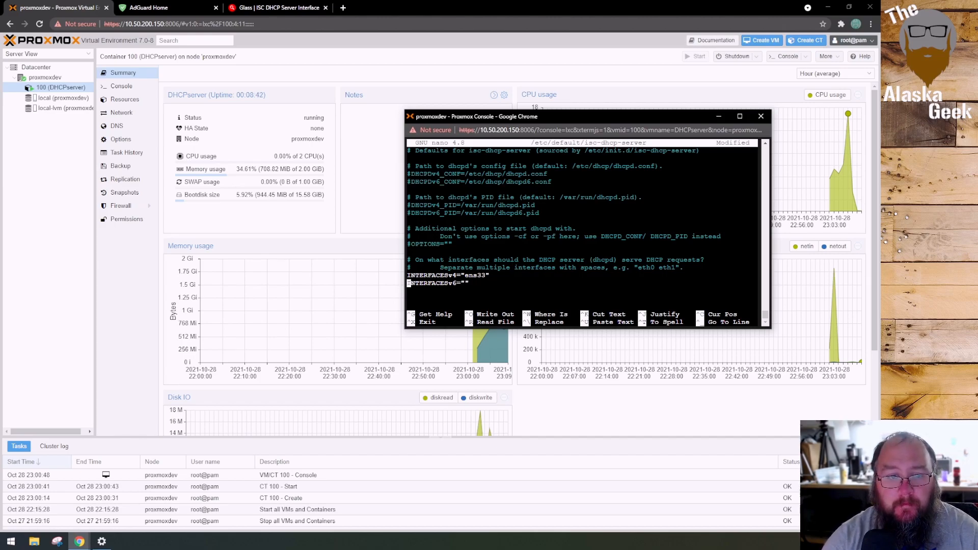
key(ctrl+x)
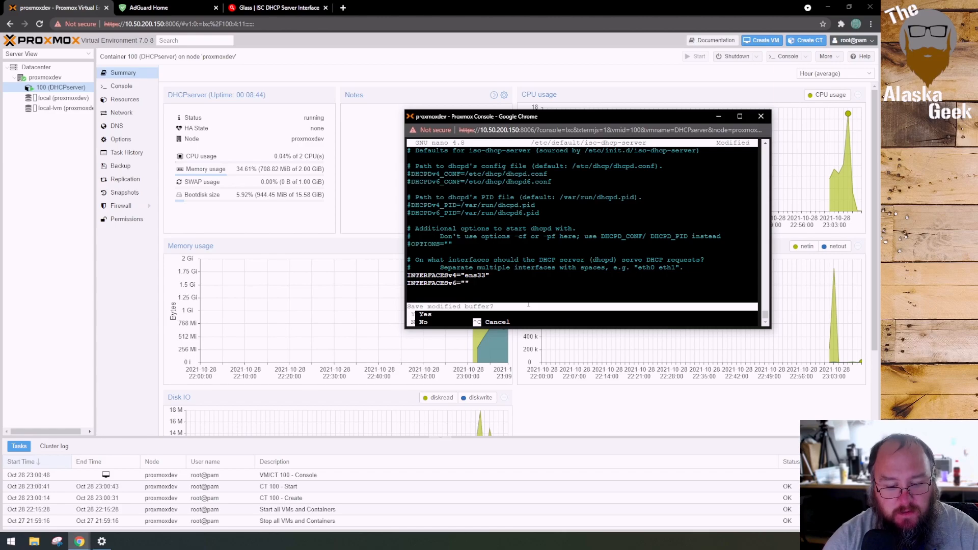
key(y)
key(Return)
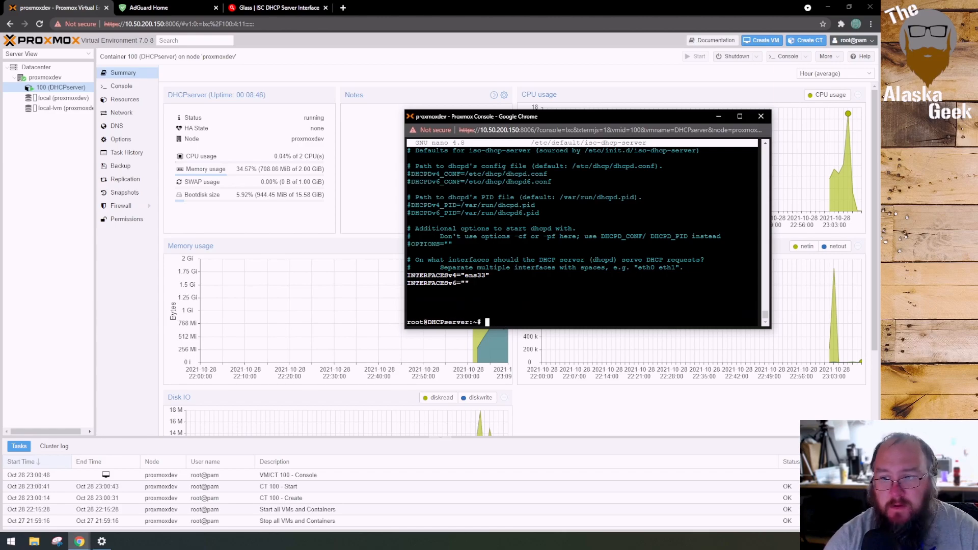
Try to look up the container's network interfaces by running ifconfig and the bare ip command
text(ifconfig)
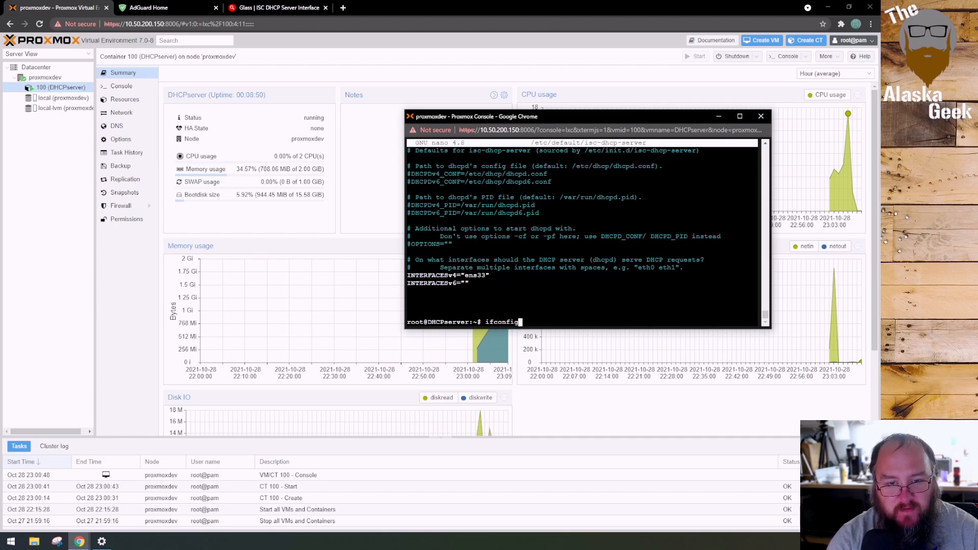
key(Return)
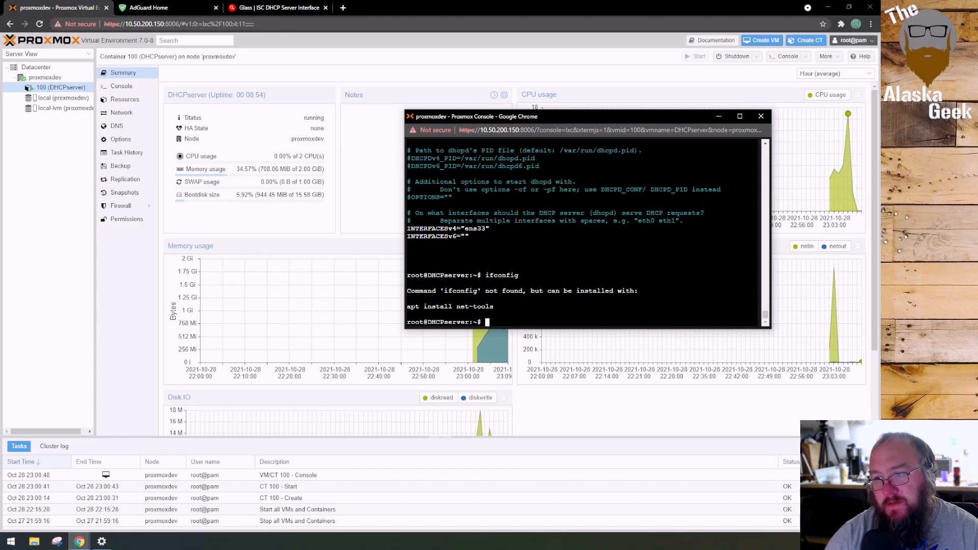
text(ip)
key(Return)
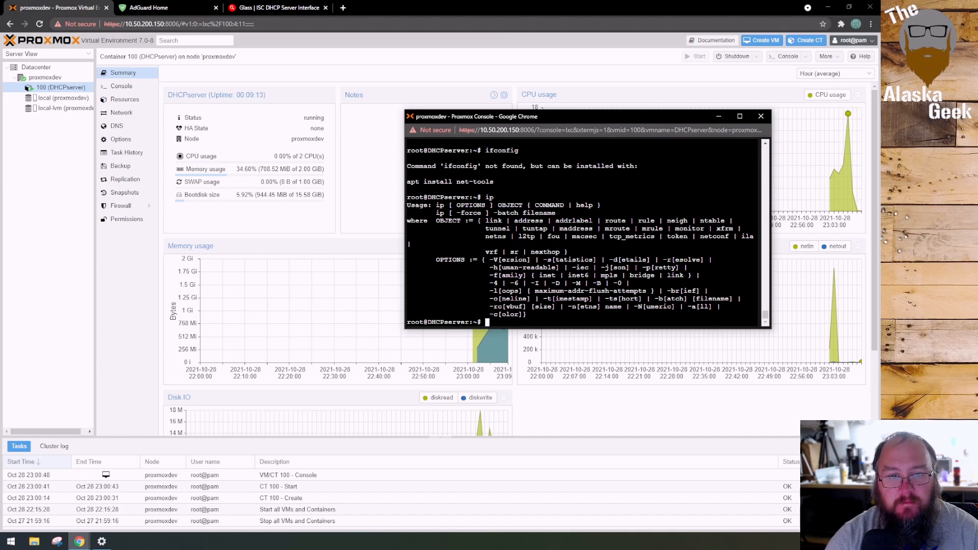
Install the net-tools package with apt install
text(apt)
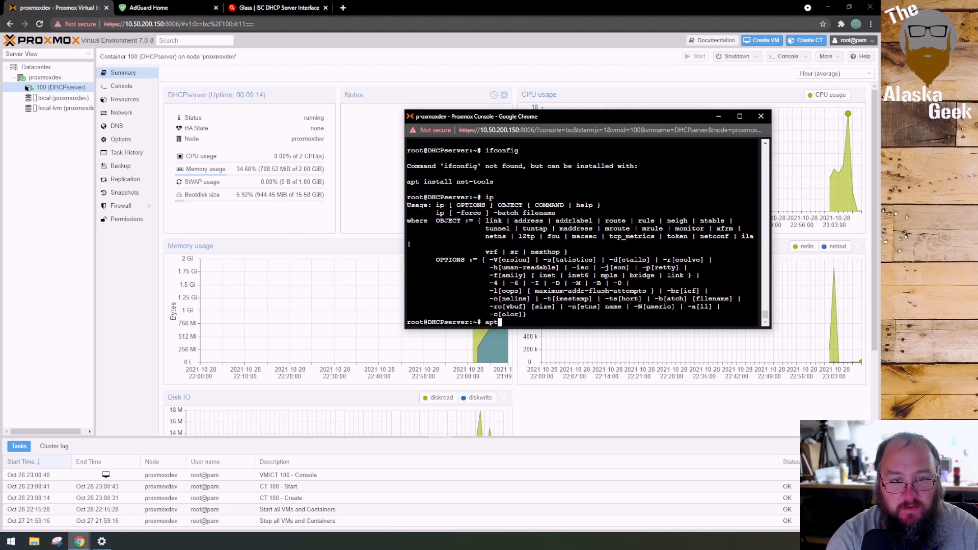
text( install )
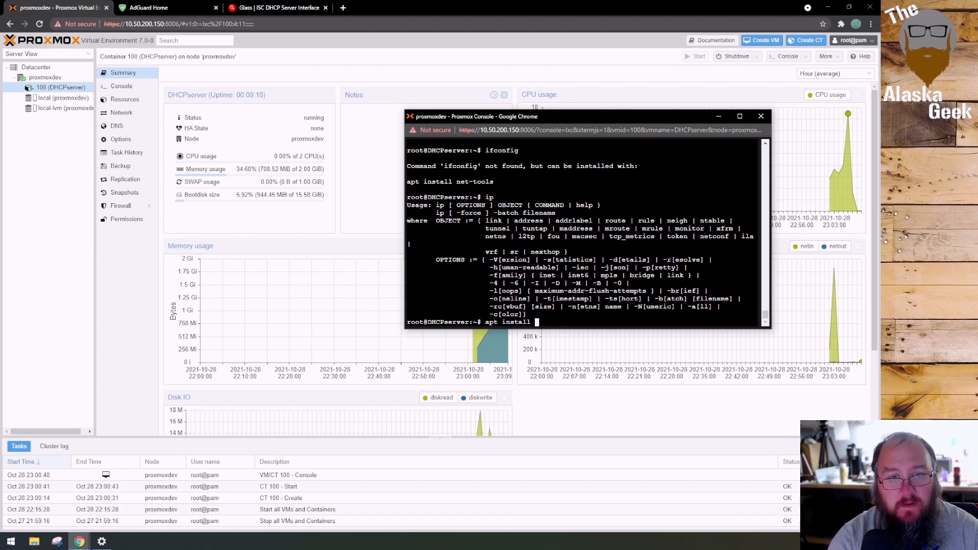
text(net-tool)
key(Return)
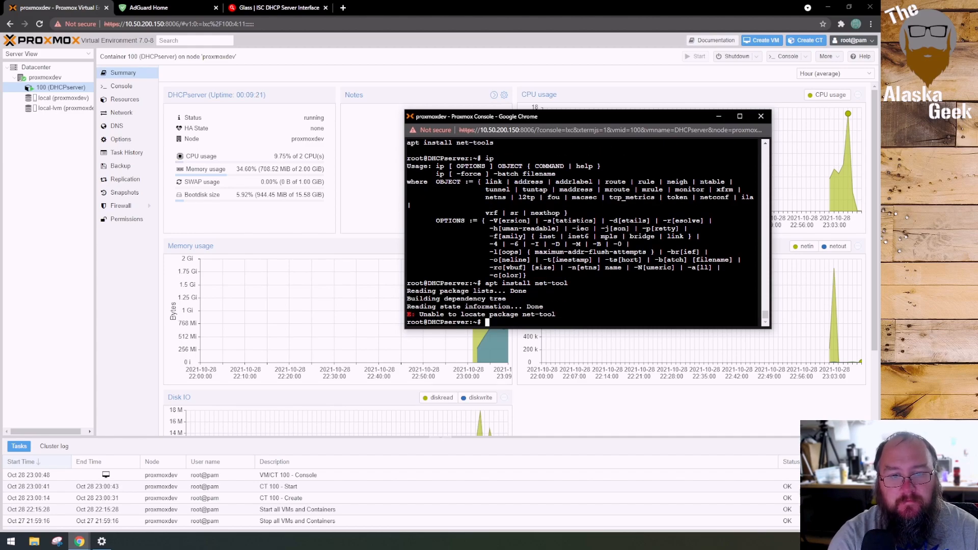
key(Up)
text(s)
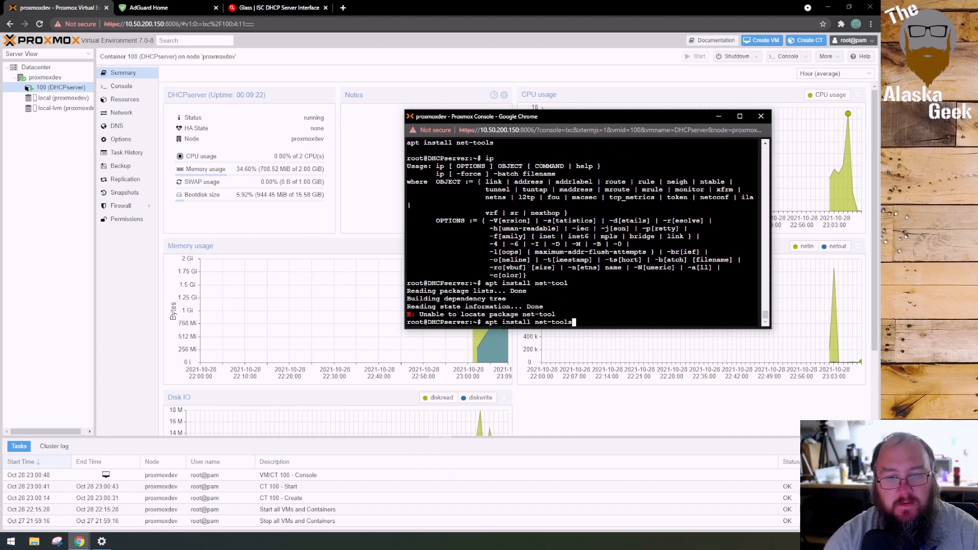
key(Return)
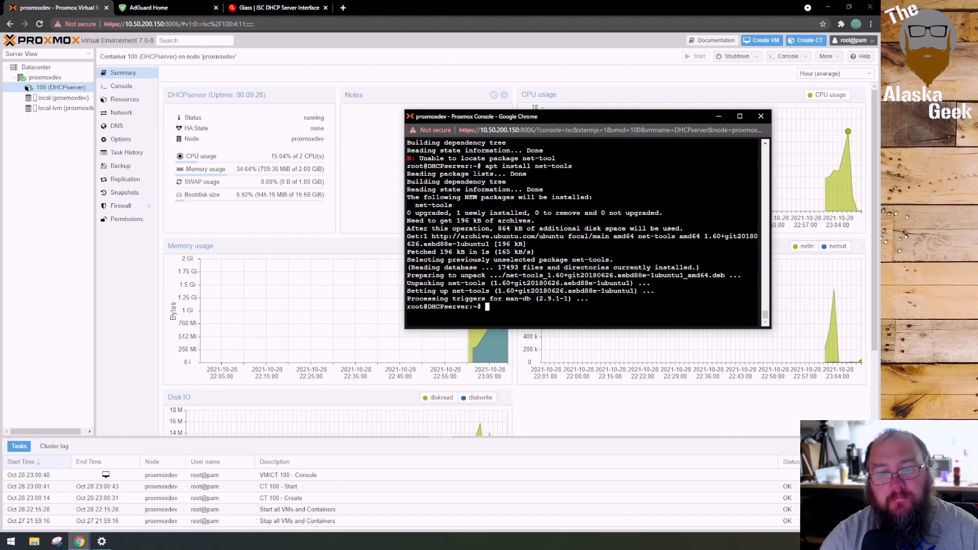
Run ifconfig again to examine the container's network interface names and the IPv4 address of the Ethernet interface
key(Up)
key(Up)
key(Up)
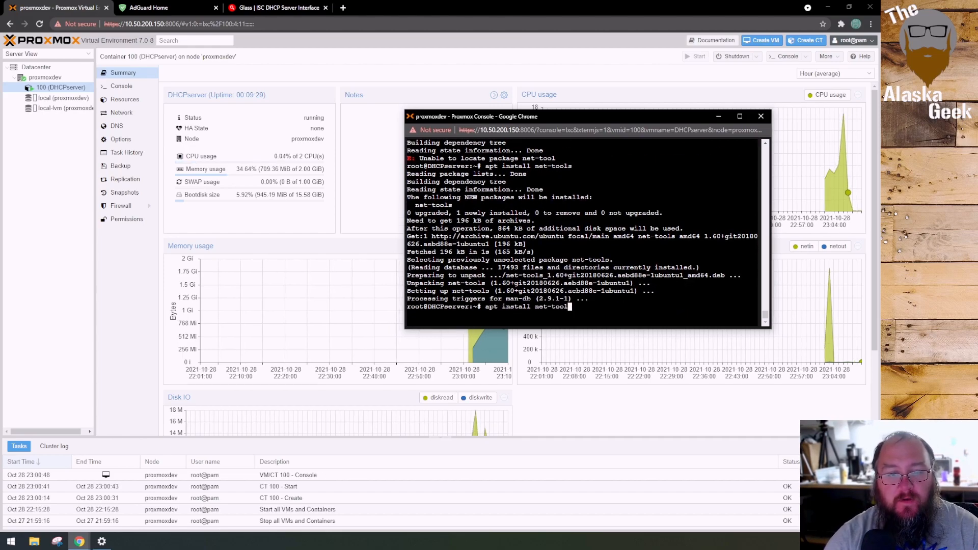
key(Up)
key(Return)
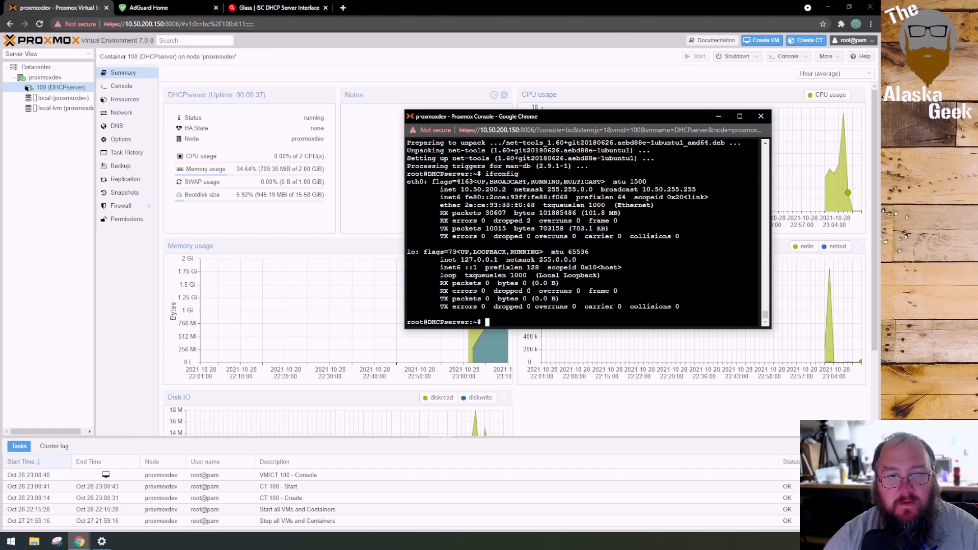
drag(504, 190, 461, 190)
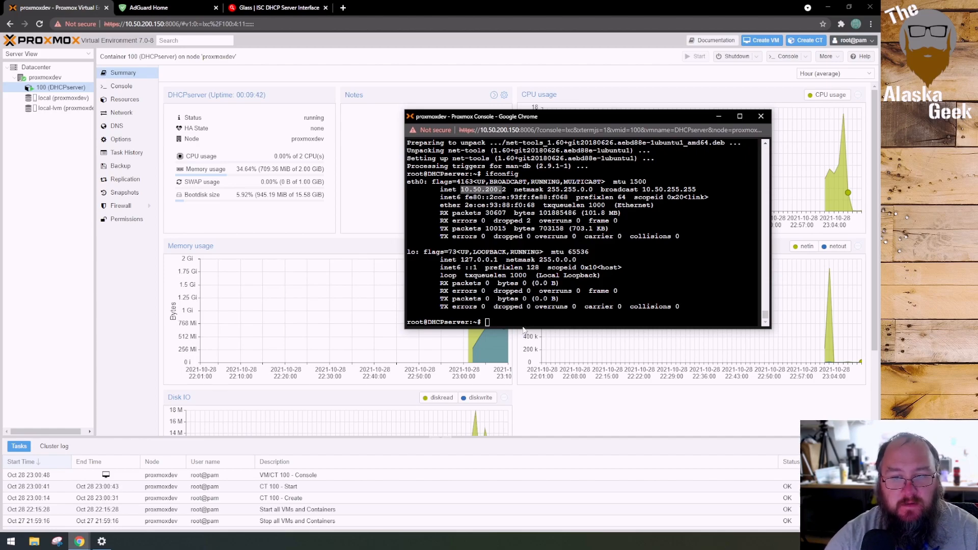
Reopen /etc/default/isc-dhcp-server with nano -w for editing
click(494, 326)
key(Up)
key(Up)
key(Up)
key(Up)
key(Up)
key(Up)
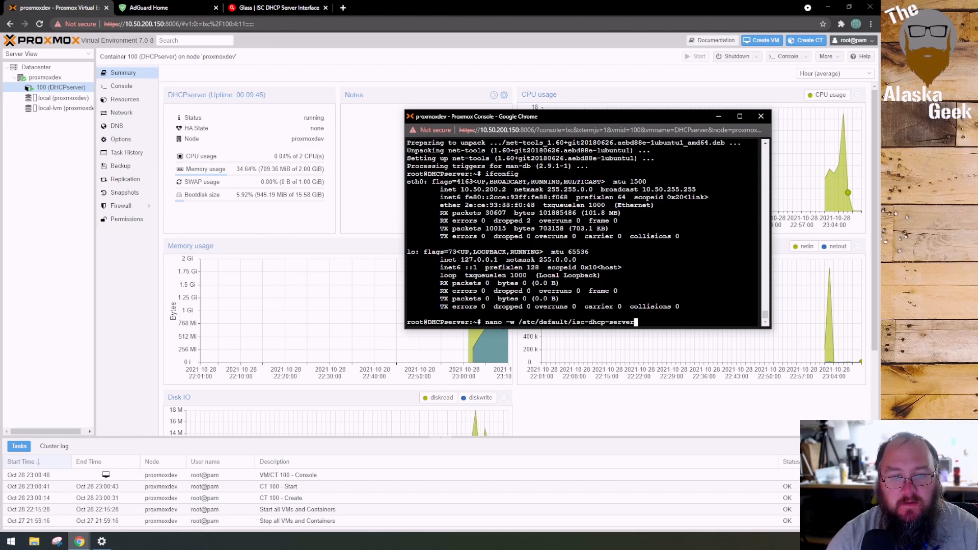
key(Return)
Change the INTERFACESv4 value to "eth0" in the DHCP defaults file, then save it and exit nano
key(Down)
key(Down)
key(Down)
key(Down)
key(Down)
key(Down)
key(Down)
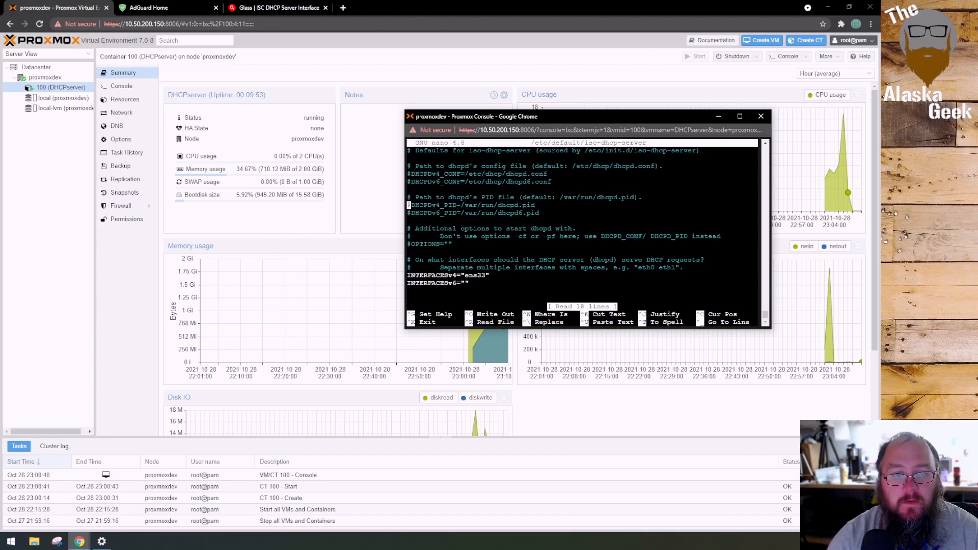
key(Down)
key(Down)
key(Down)
key(Down)
key(Down)
key(Down)
key(Down)
key(Down)
key(Down)
key(Down)
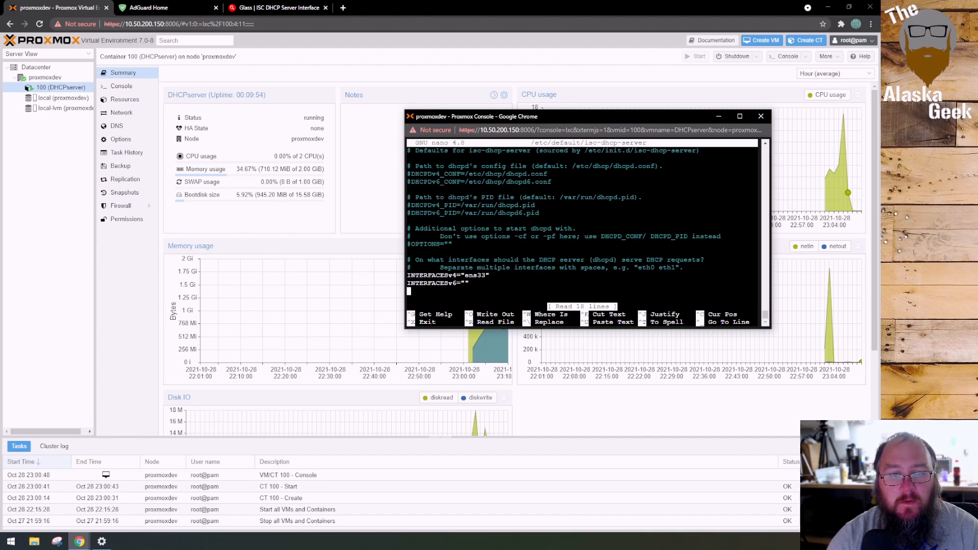
key(Up)
key(Right)
key(Right)
key(Right)
key(Right)
key(Right)
key(Right)
key(Right)
key(Right)
key(Right)
key(Right)
key(Right)
key(Right)
key(Right)
key(Right)
key(Right)
key(Right)
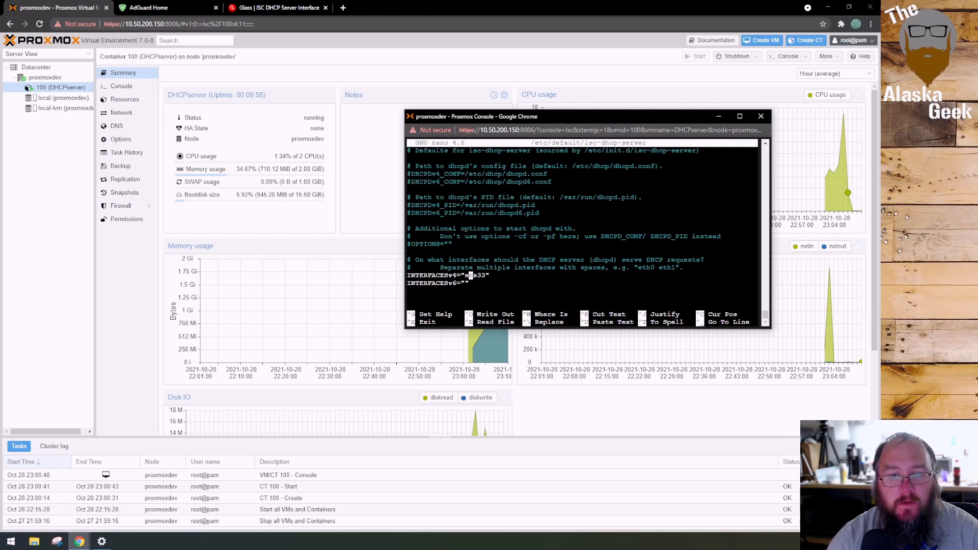
key(Right)
key(Right)
key(Left)
key(Left)
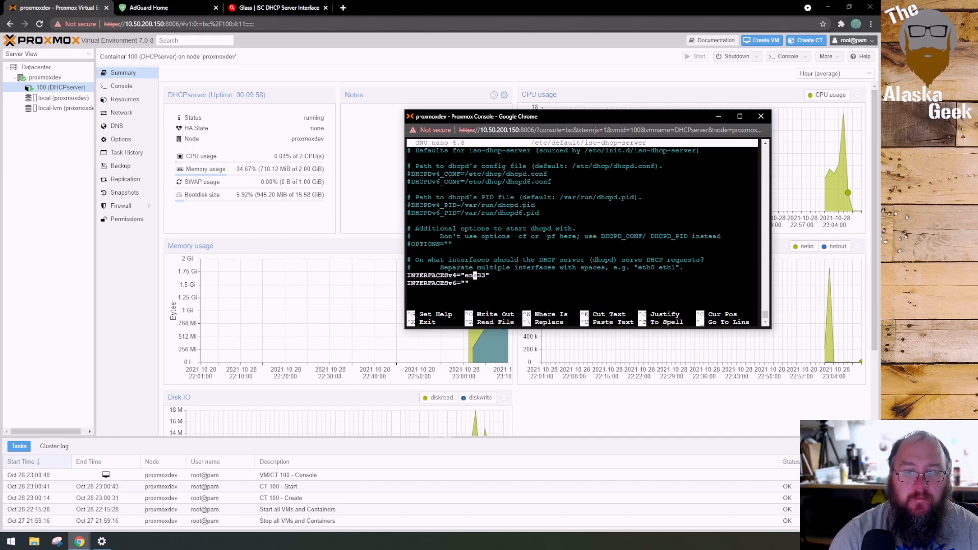
key(Delete)
key(BackSpace)
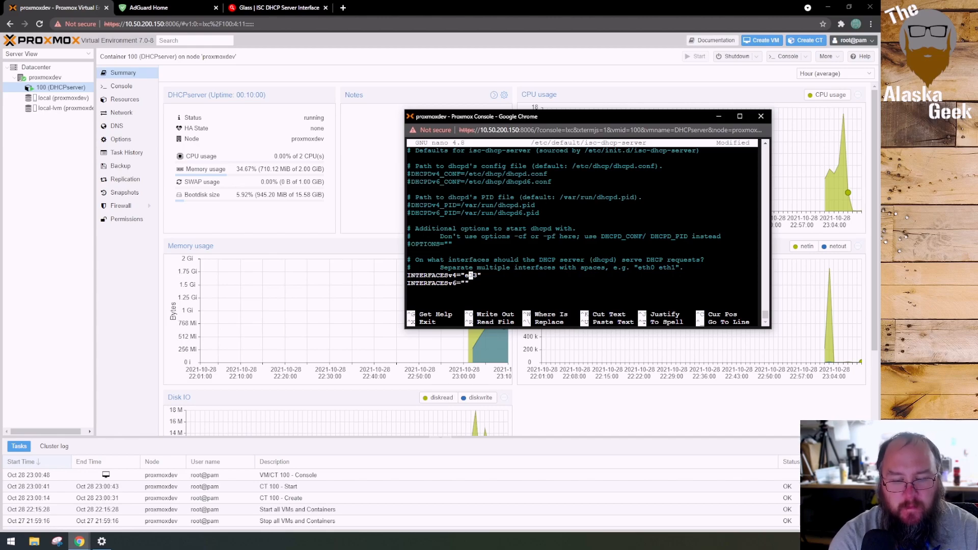
text(th)
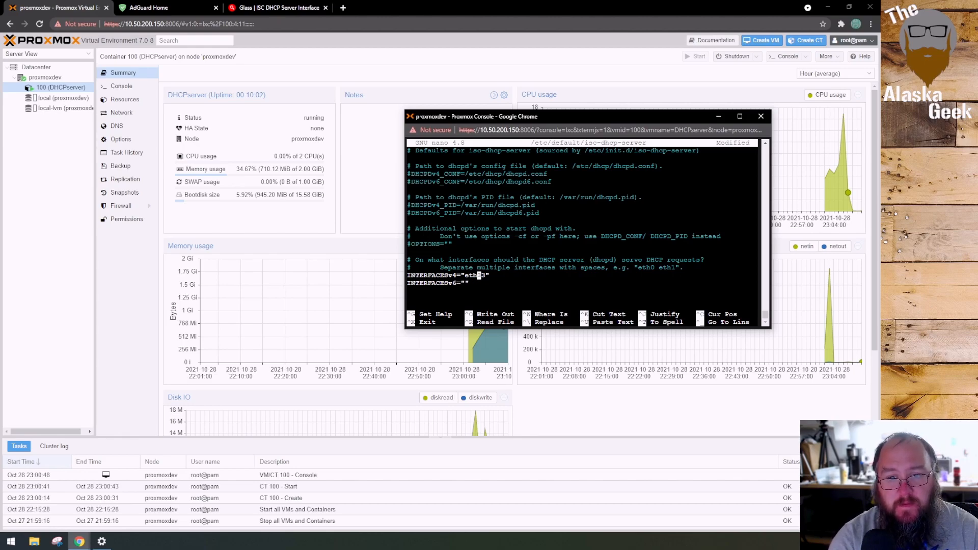
text(0)
key(BackSpace)
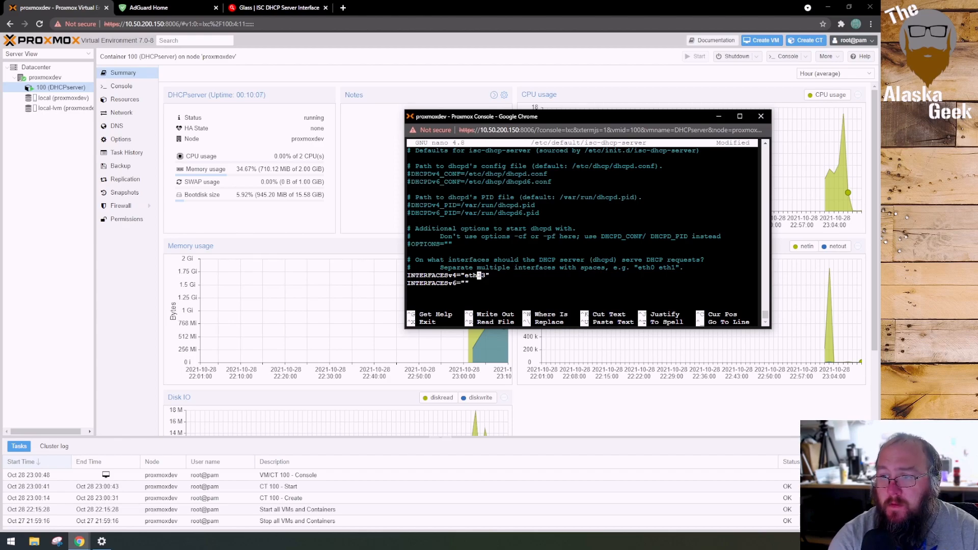
text(0)
key(Delete)
key(Delete)
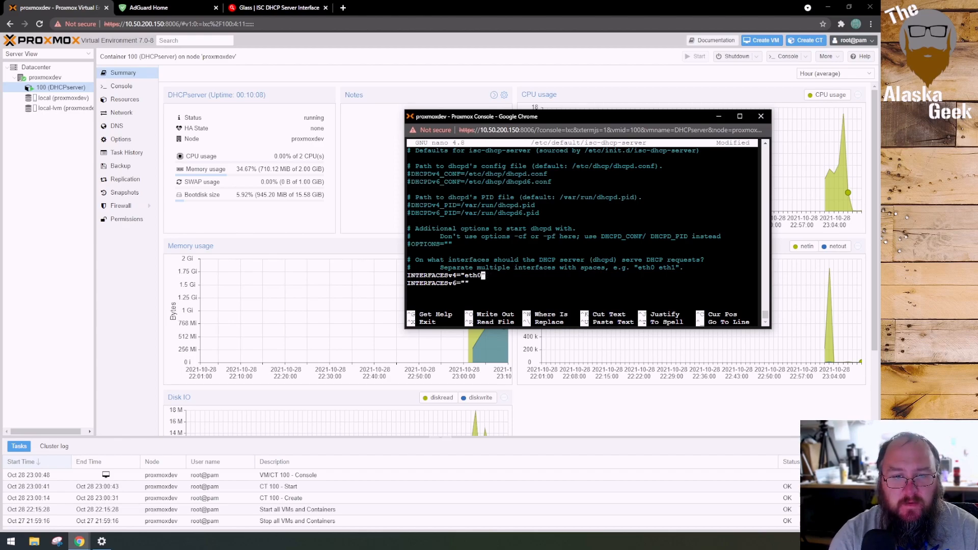
key(ctrl+x)
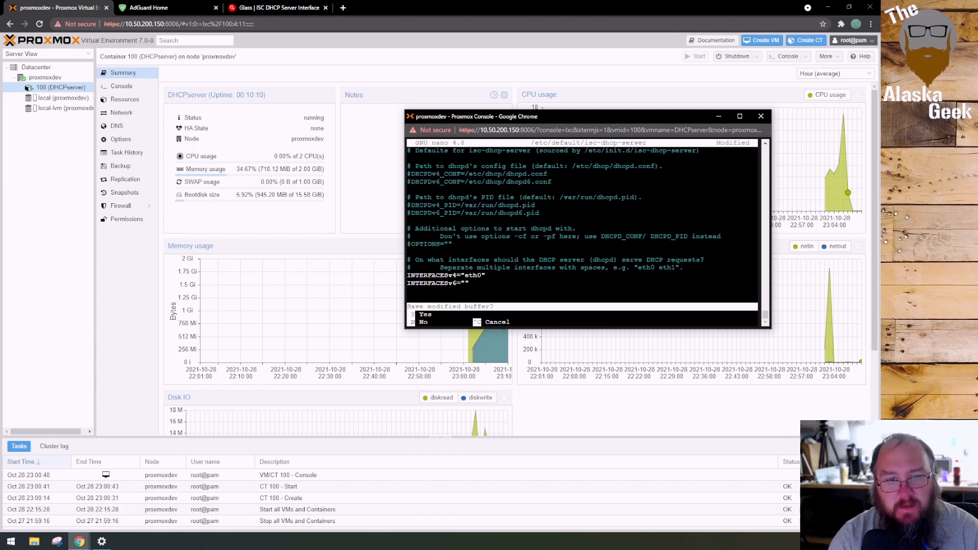
key(y)
key(Return)
Run ifconfig and review /etc/default/isc-dhcp-server in nano to compare the interface name with the INTERFACESv4 entry
text(ifconfig)
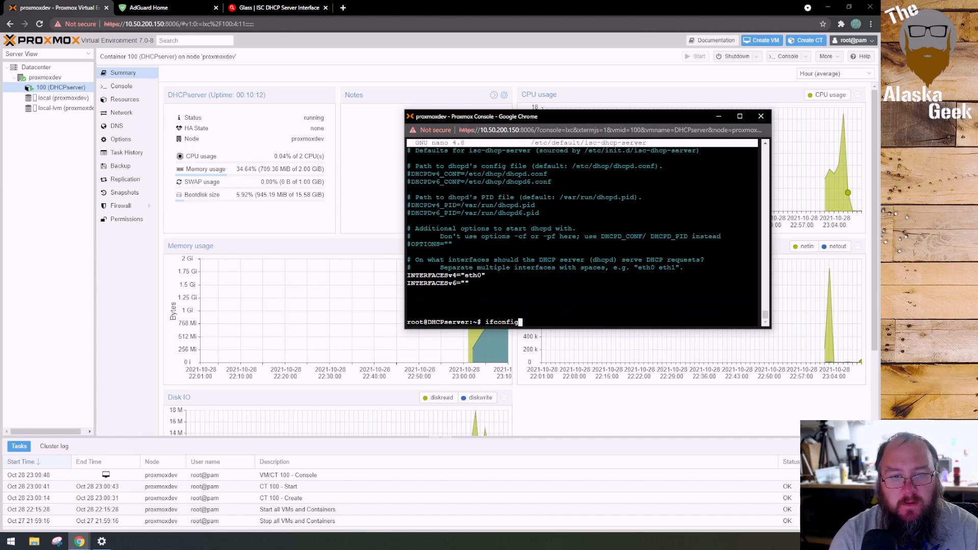
key(Return)
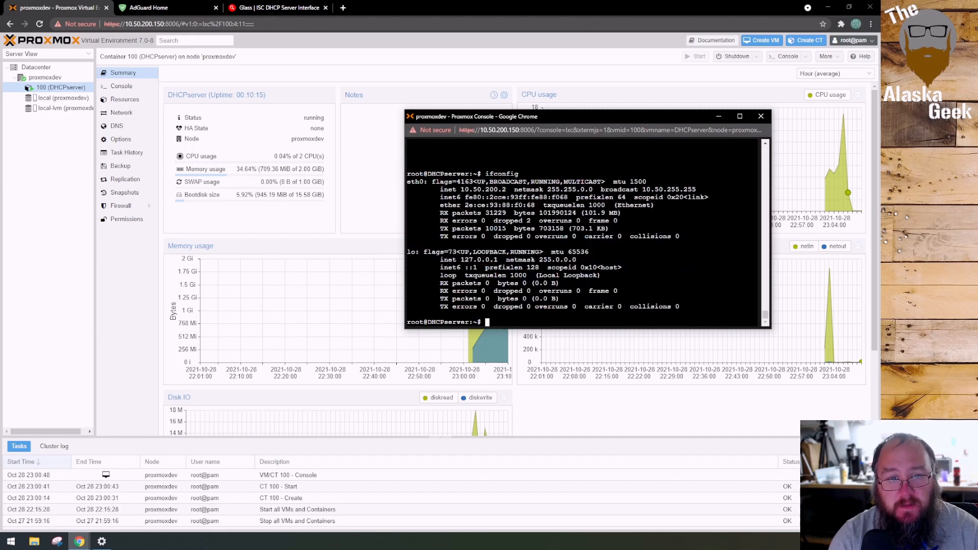
text(nano /etc/default/isc-dhcp-server)
key(Return)
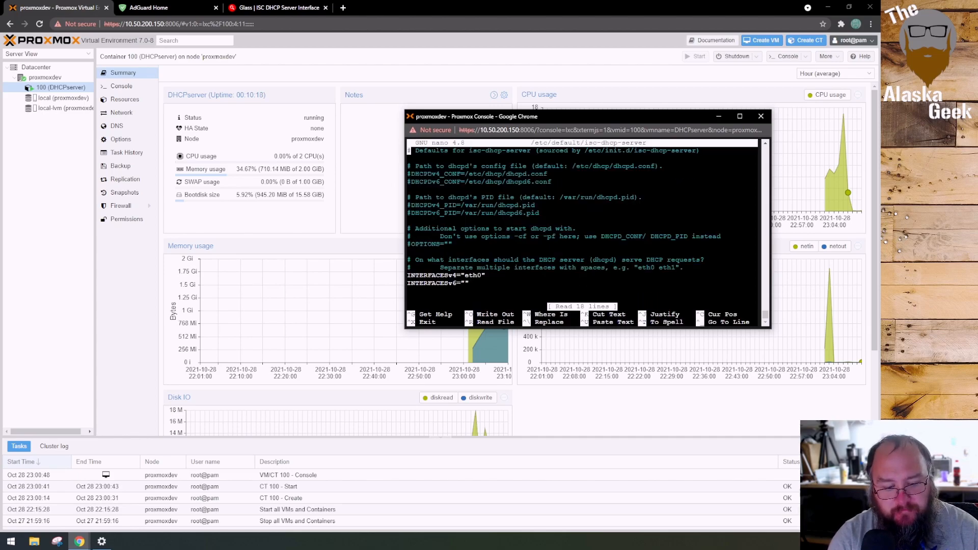
key(ctrl+x)
key(Return)
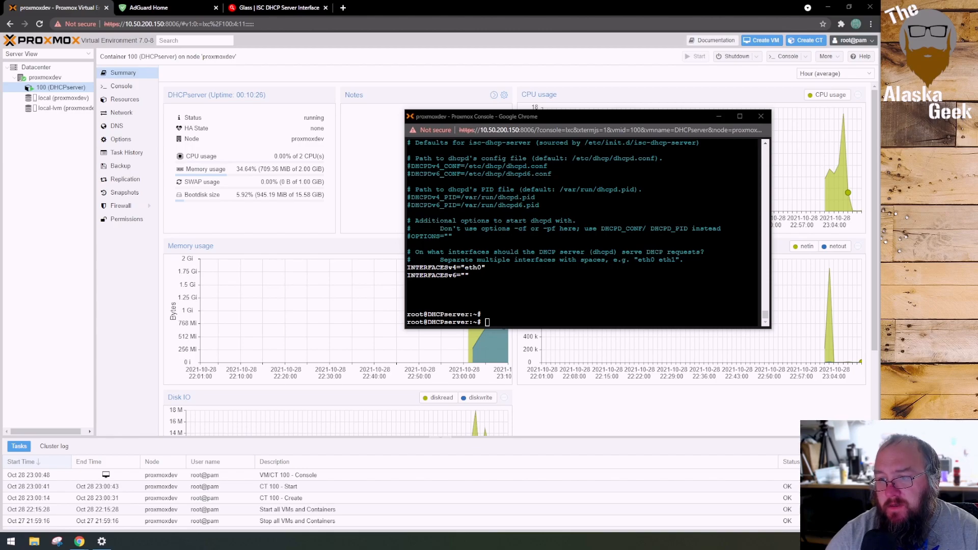
Restart the DHCP service by running systemctl restart isc-dhcp-server
right_click(512, 320)
click(551, 393)
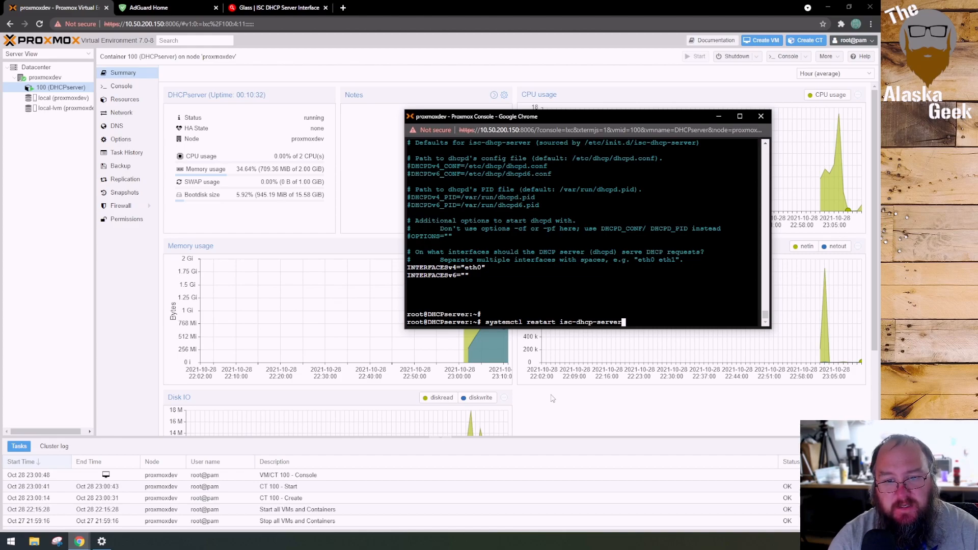
key(Return)
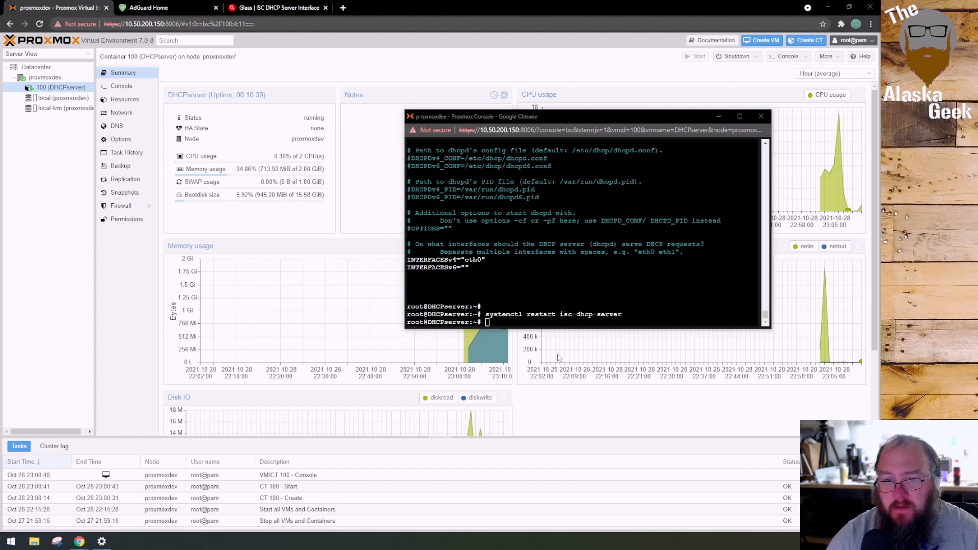
Check the DHCP service by running systemctl status isc-dhcp-server, and exit the status output
right_click(503, 324)
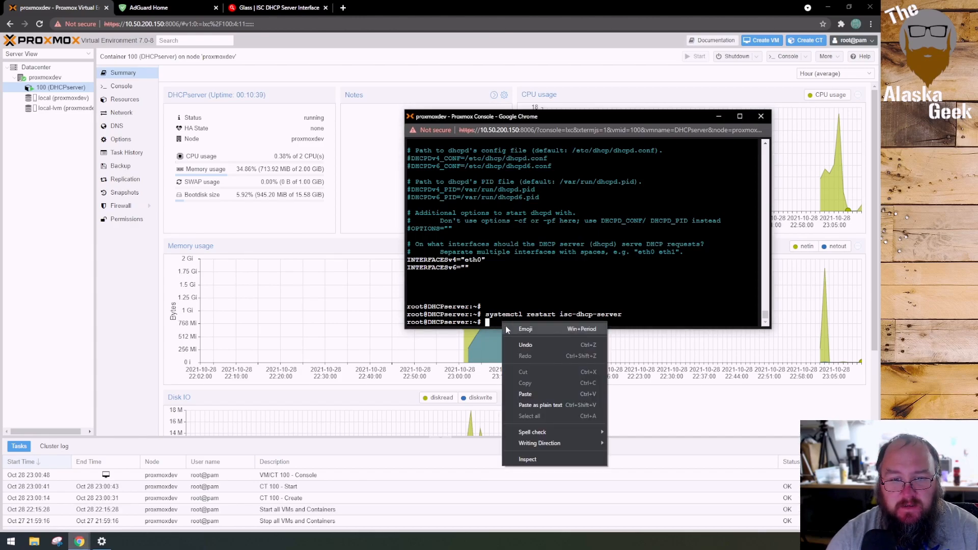
click(526, 394)
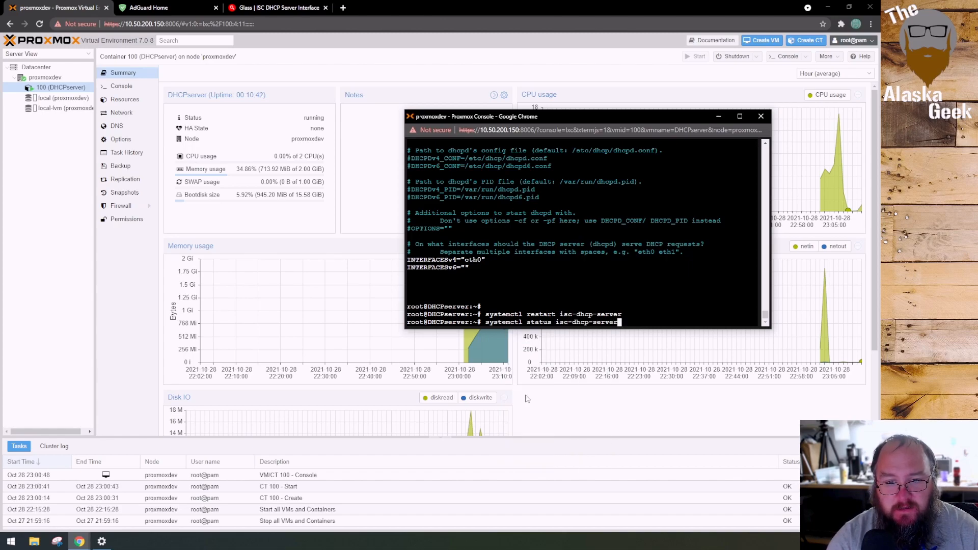
key(Return)
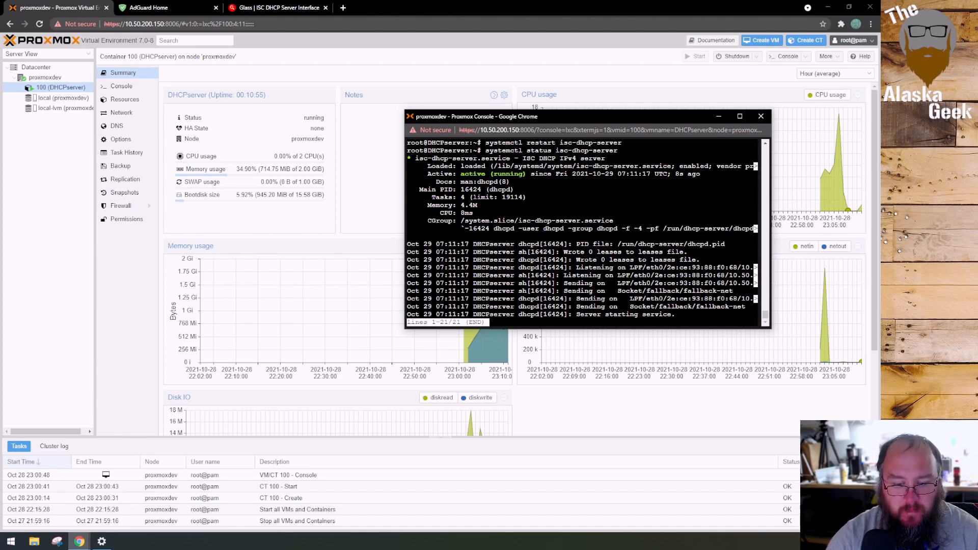
key(q)
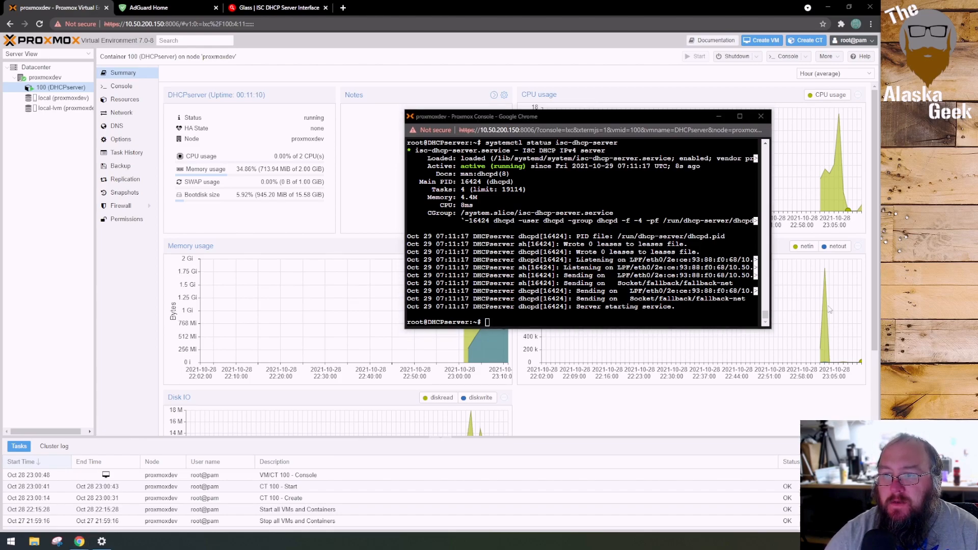
Install Node.js with sudo apt install nodejs and accept the installation of its additional packages
right_click(523, 325)
click(551, 397)
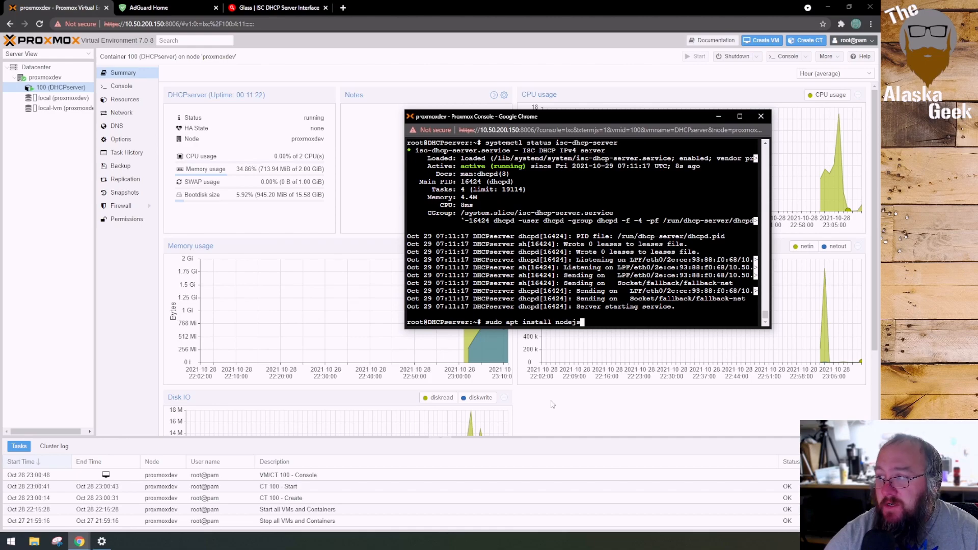
key(Return)
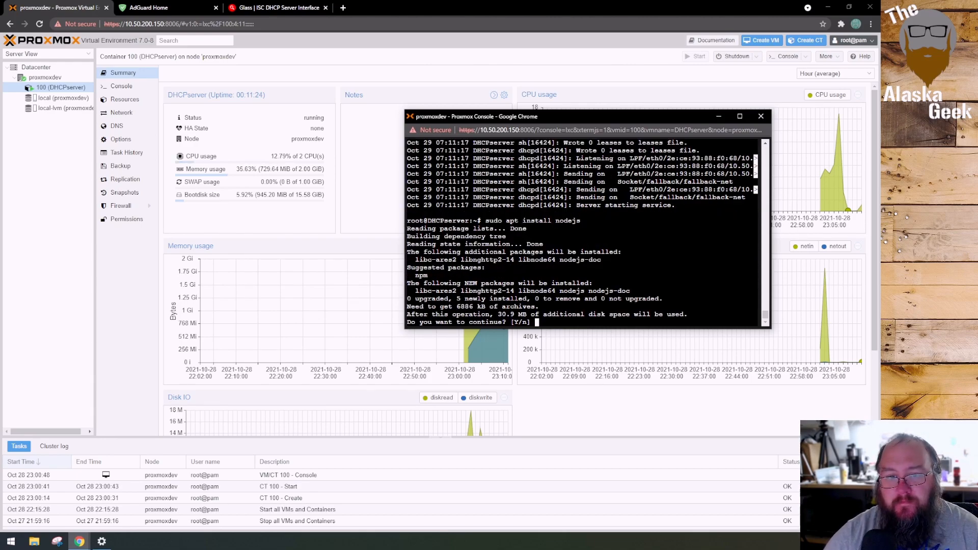
text(y)
key(Return)
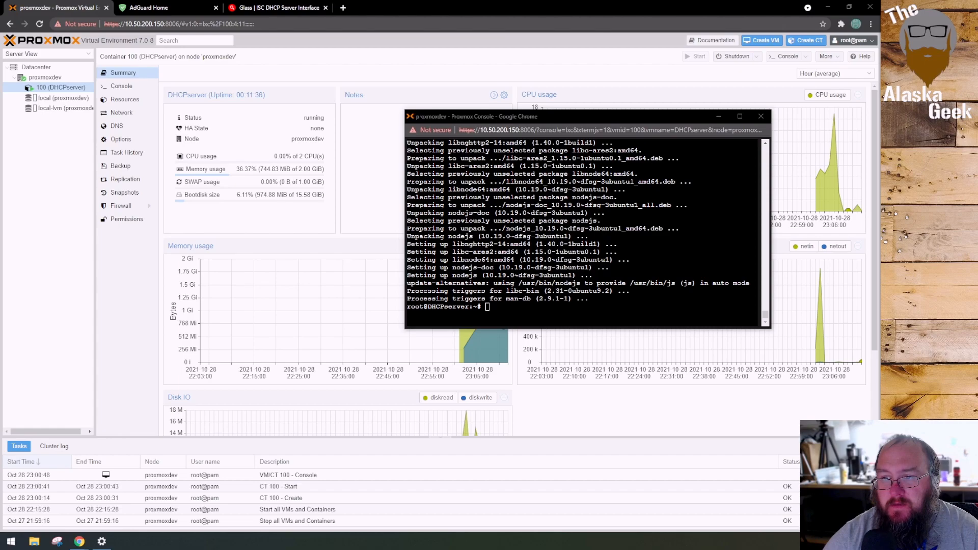
Install Git with sudo apt install git and agree to continue with the installation
click(542, 301)
right_click(541, 303)
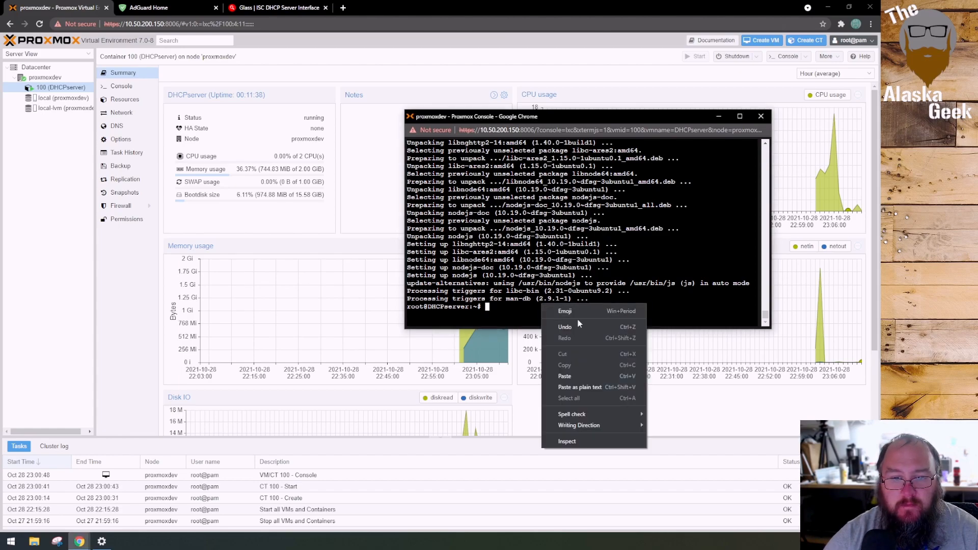
click(582, 378)
key(Return)
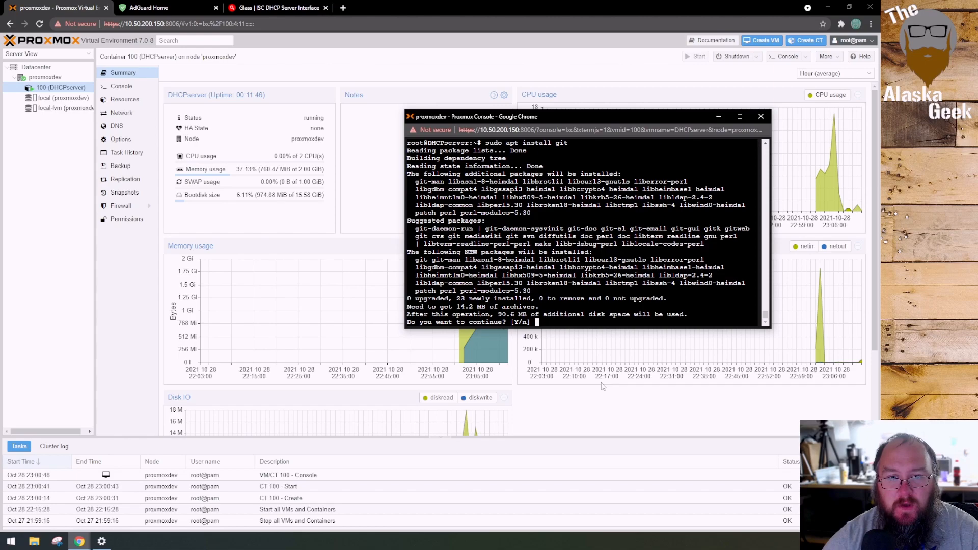
text(y)
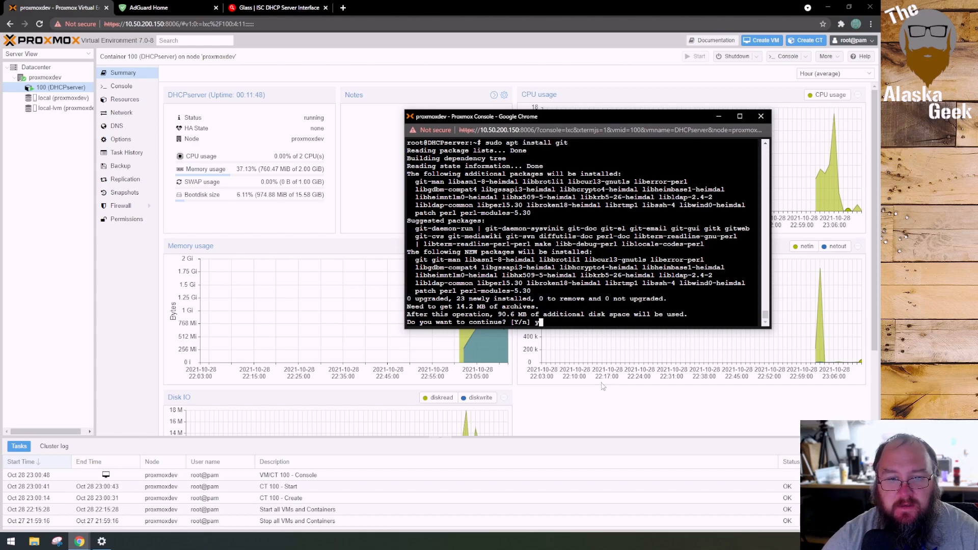
key(Return)
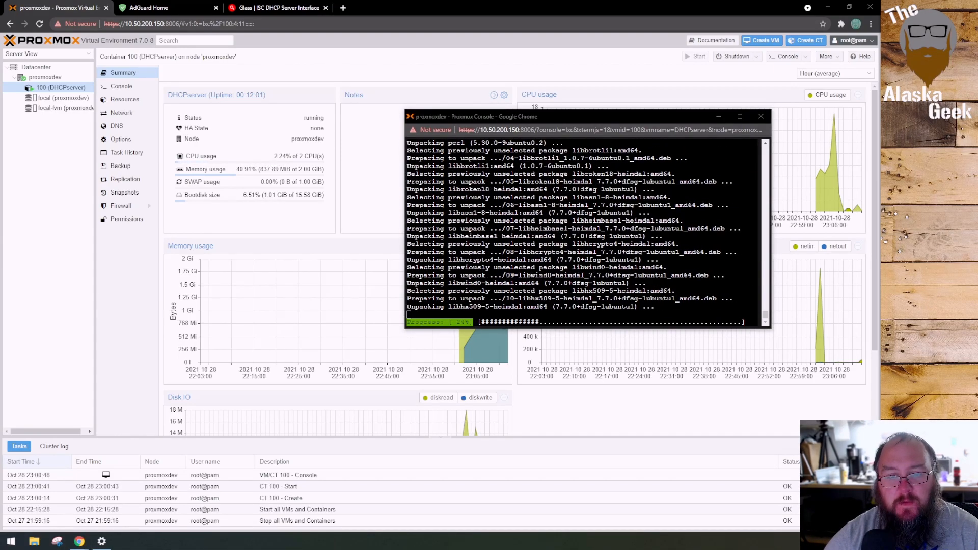
Install the Node package manager with sudo apt install npm and accept the additional packages
right_click(533, 313)
click(562, 386)
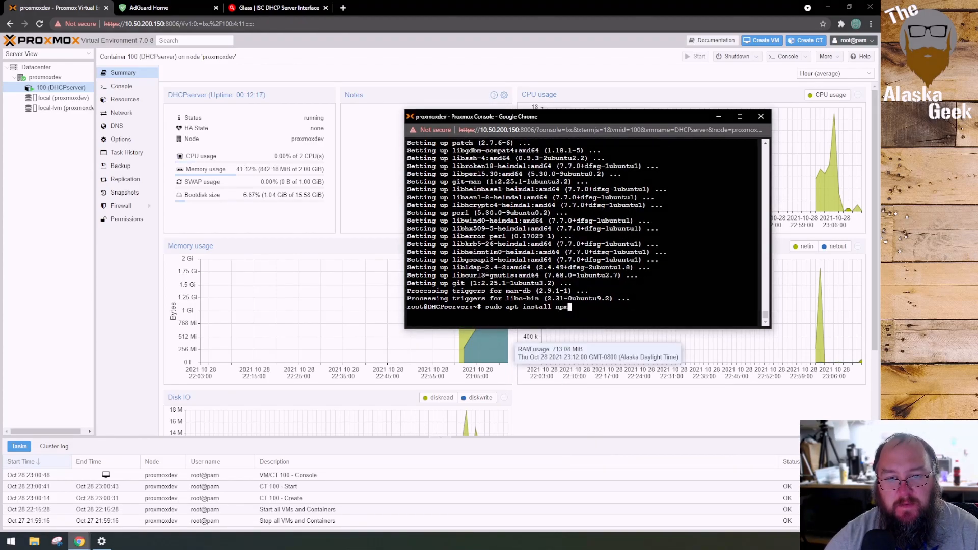
key(Return)
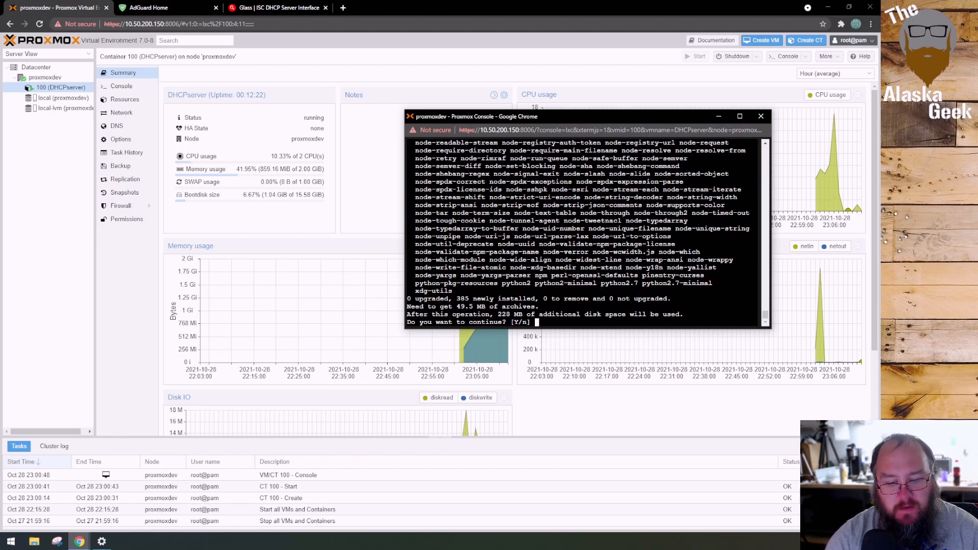
text(y)
key(Return)
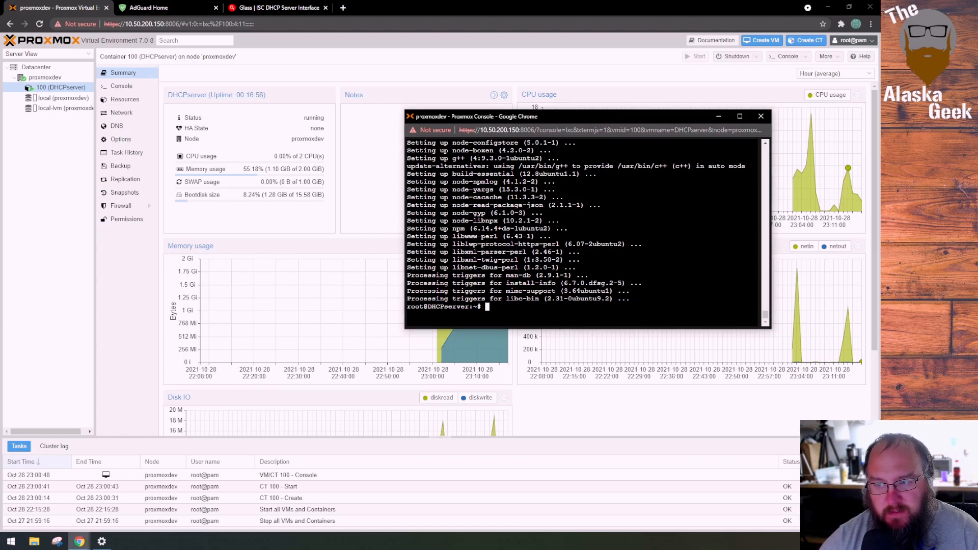
Install the Express package in root's home directory by running npm install express
right_click(571, 311)
click(597, 385)
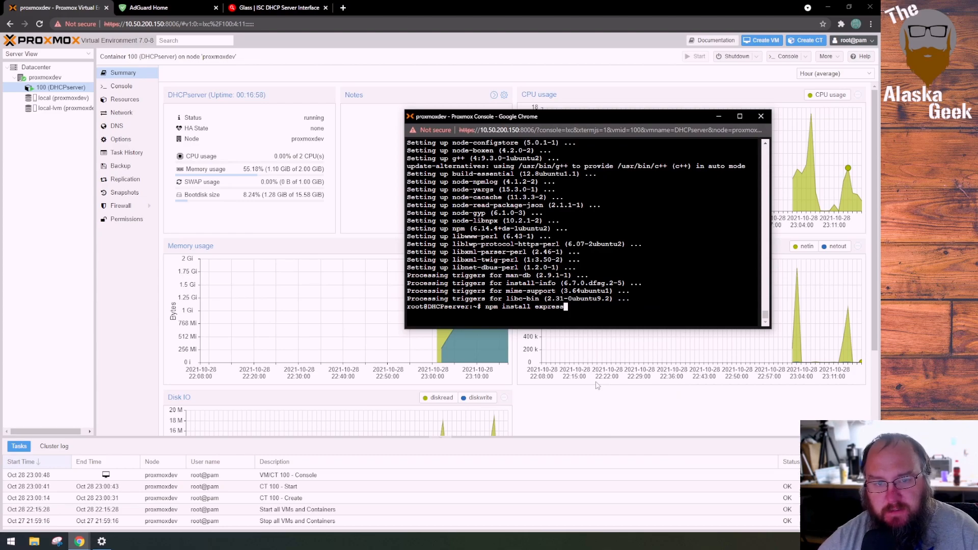
key(Return)
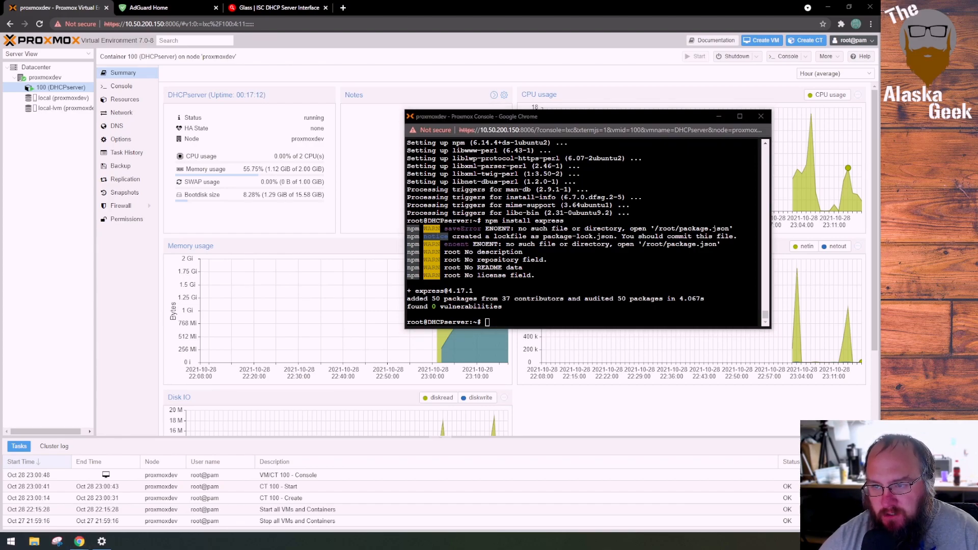
click(570, 319)
right_click(569, 319)
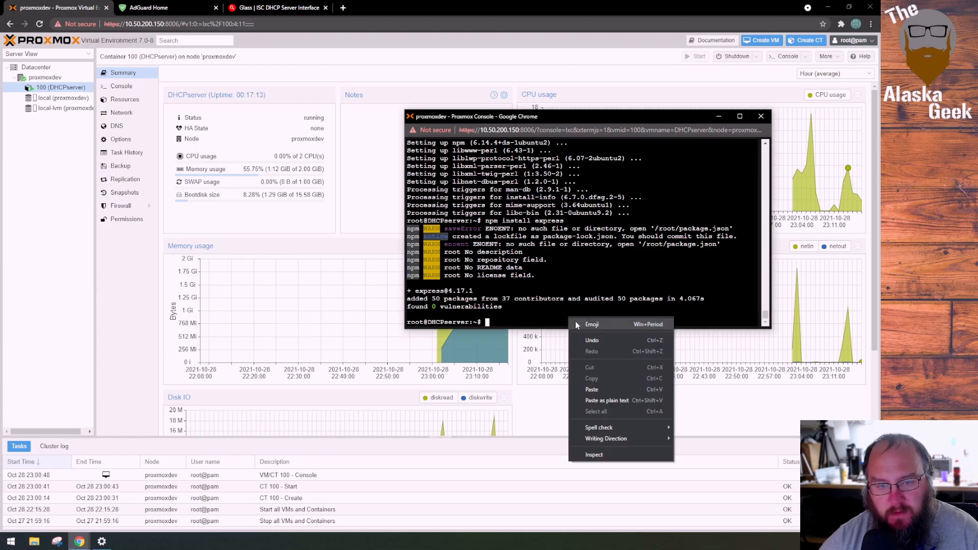
click(606, 391)
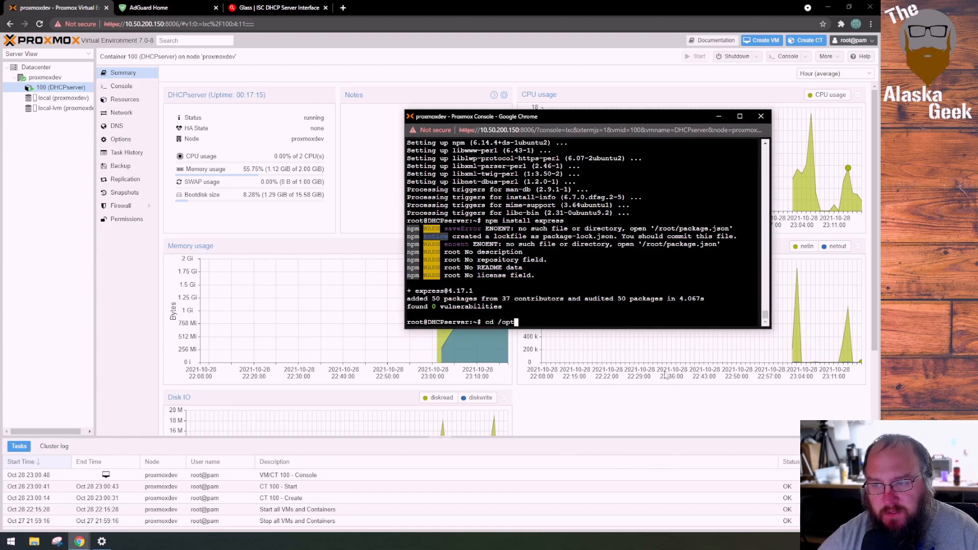
key(Return)
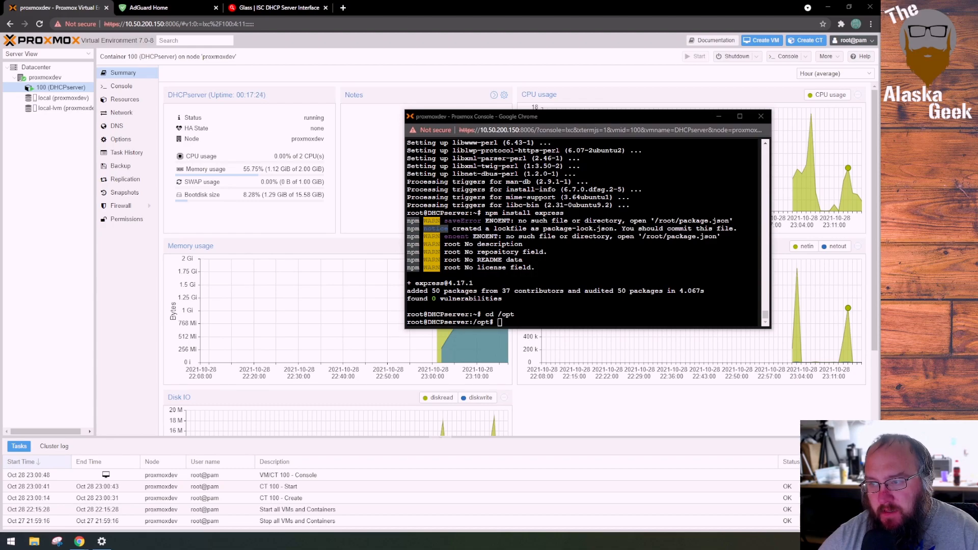
right_click(541, 323)
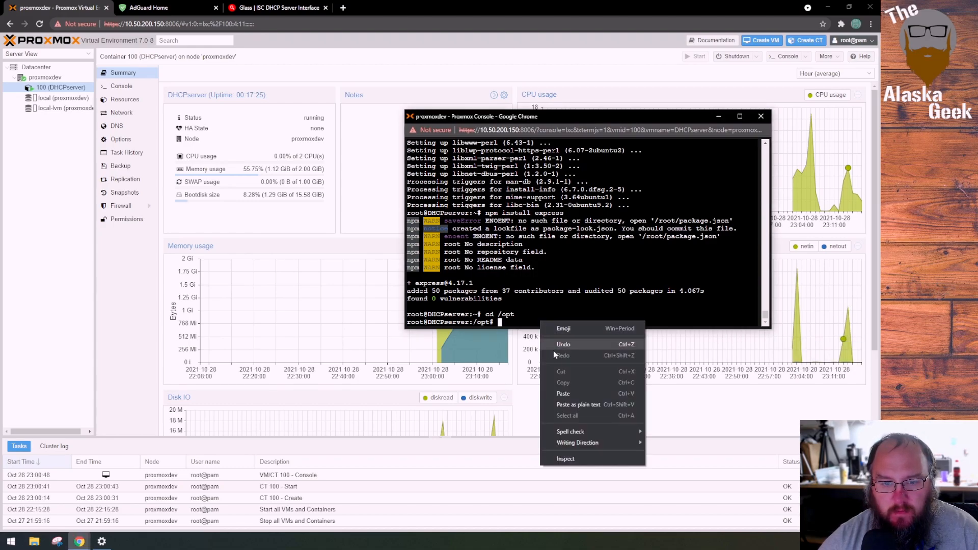
click(563, 394)
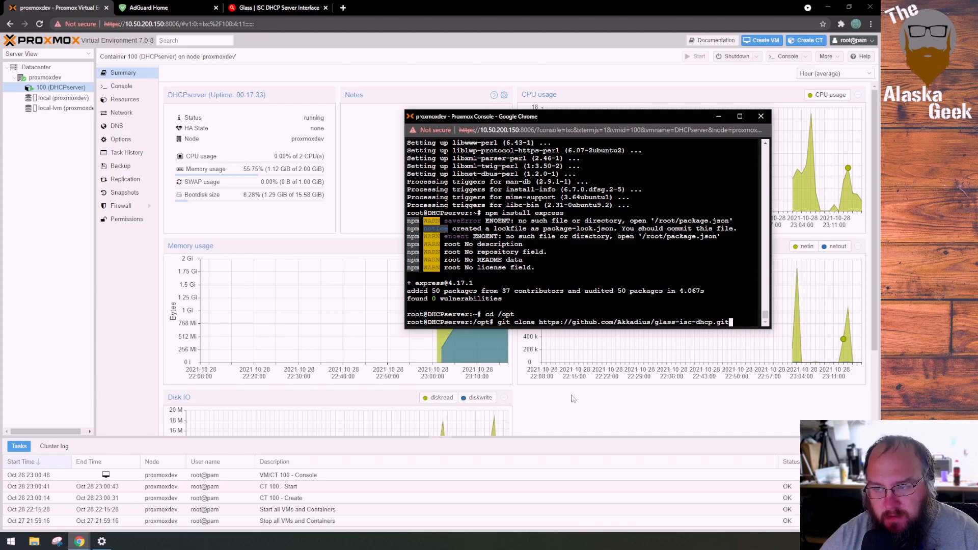
key(Return)
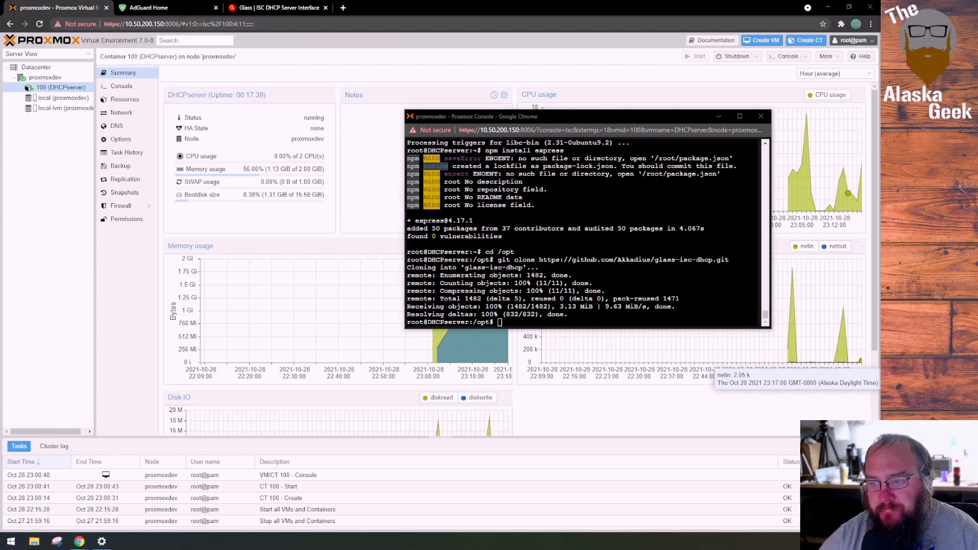
Enter the cloned glass-isc-dhcp directory and create a logs folder inside it
right_click(583, 325)
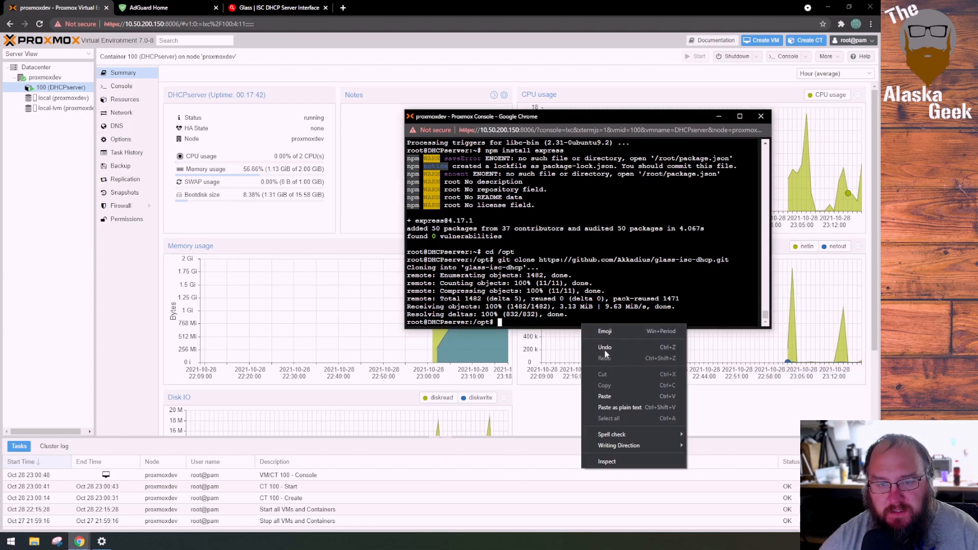
click(606, 396)
key(Return)
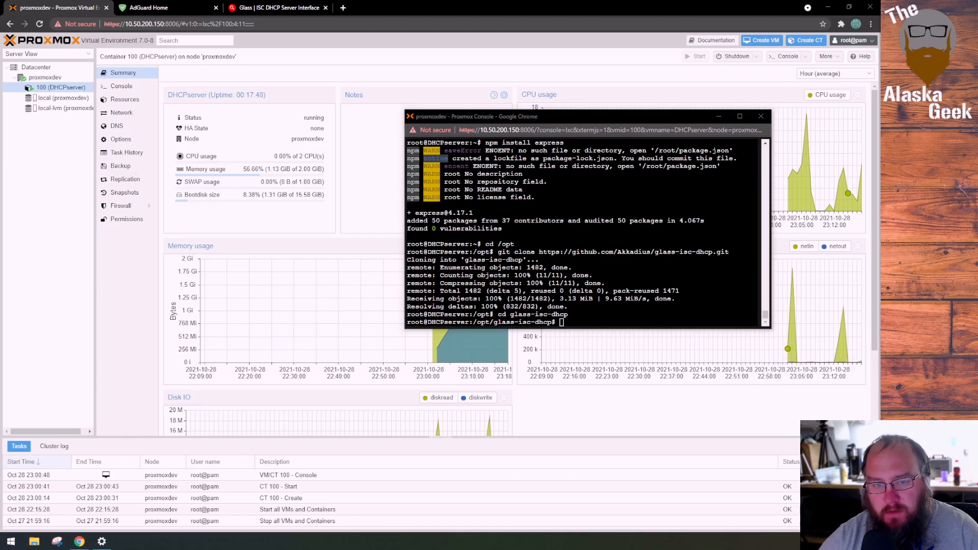
right_click(622, 320)
click(646, 397)
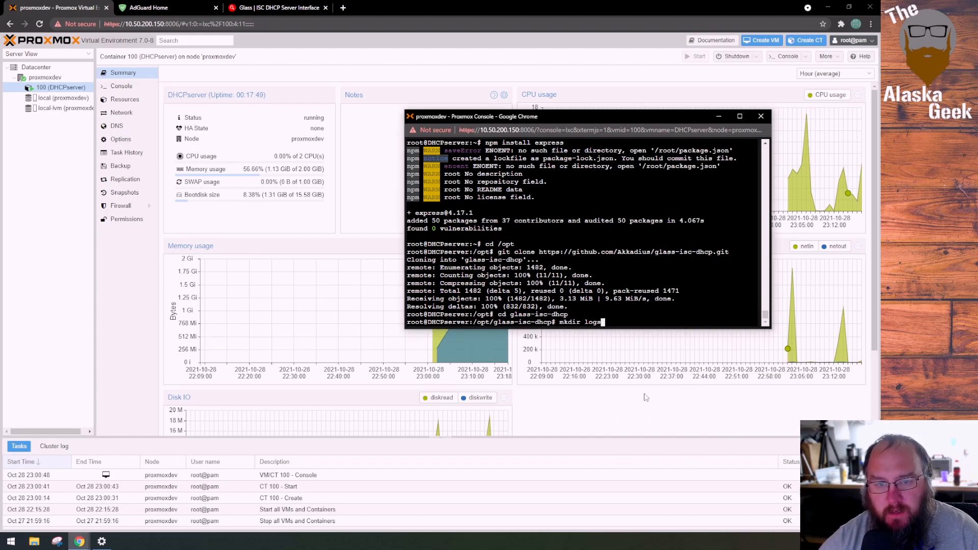
key(Return)
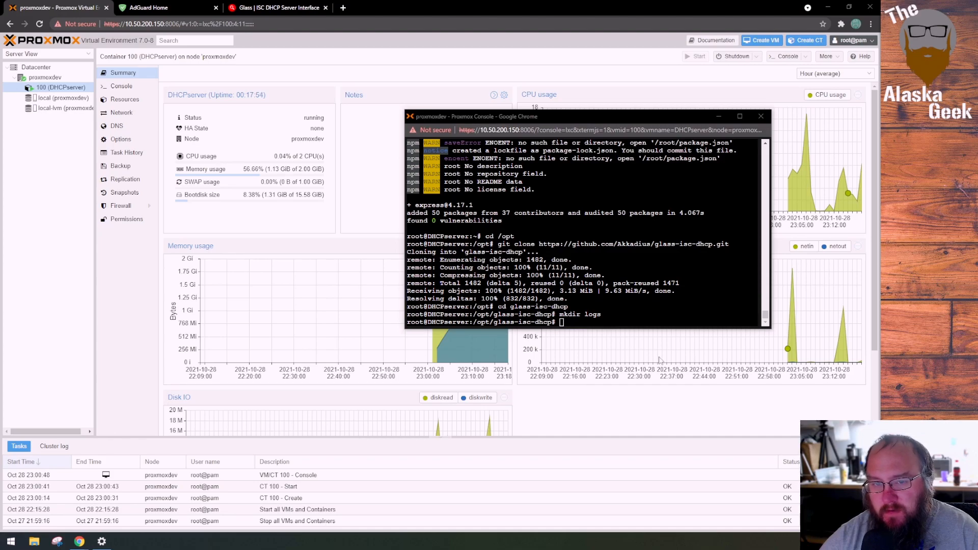
Make the glass-isc-dhcp scripts executable by running chmod u+x ./bin/ -R and chmod u+x *.sh
right_click(621, 323)
click(650, 398)
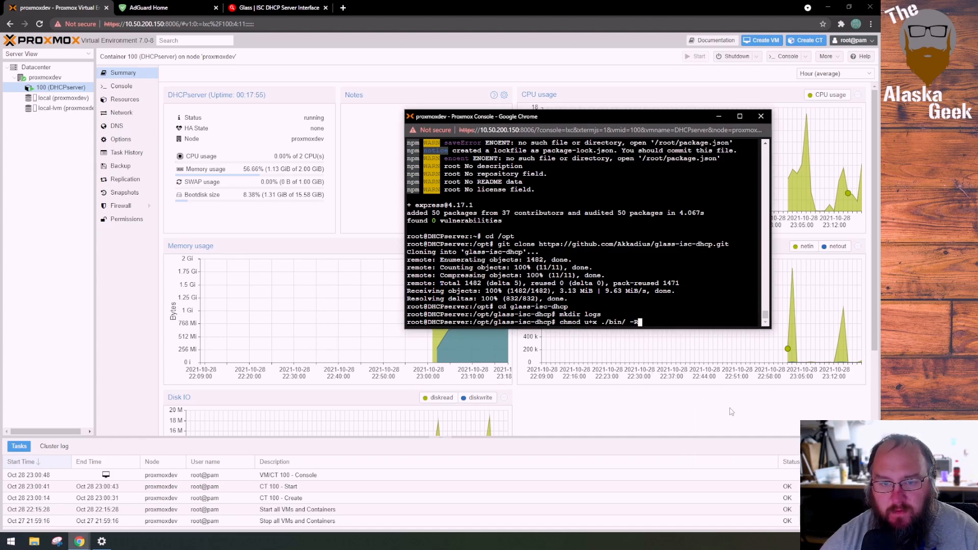
key(Return)
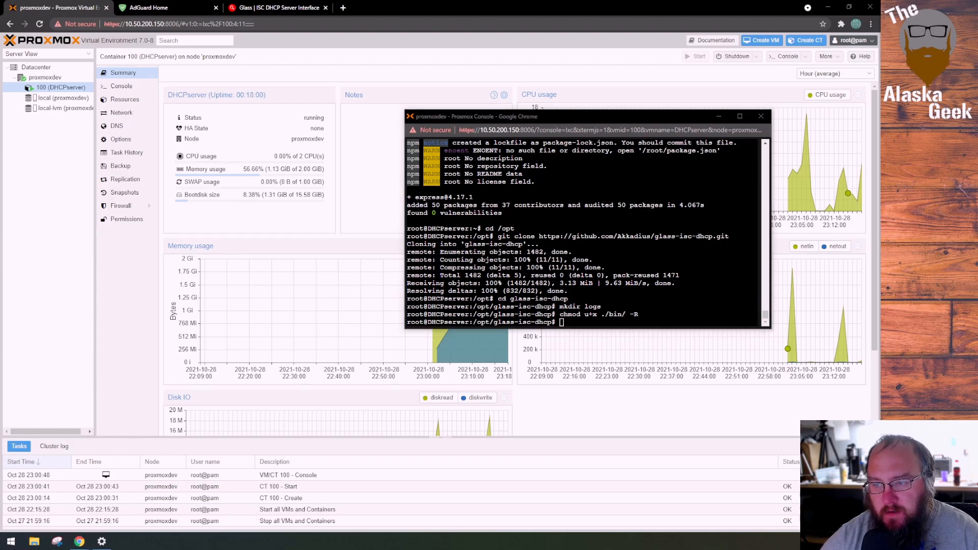
right_click(627, 327)
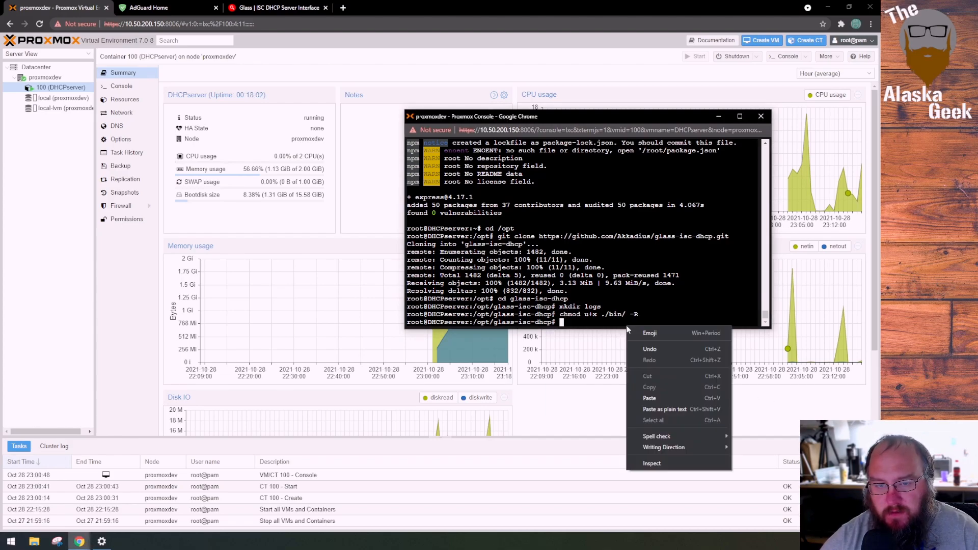
click(649, 398)
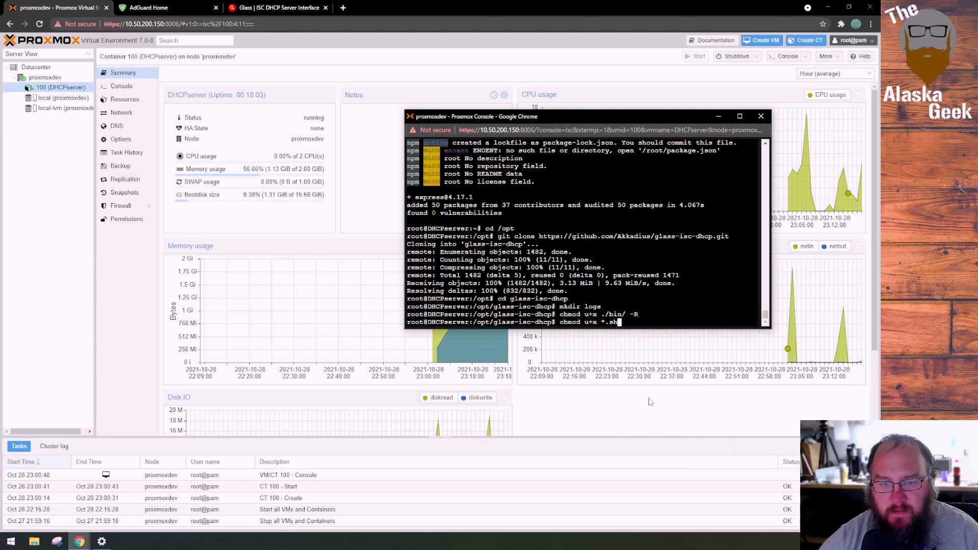
key(Return)
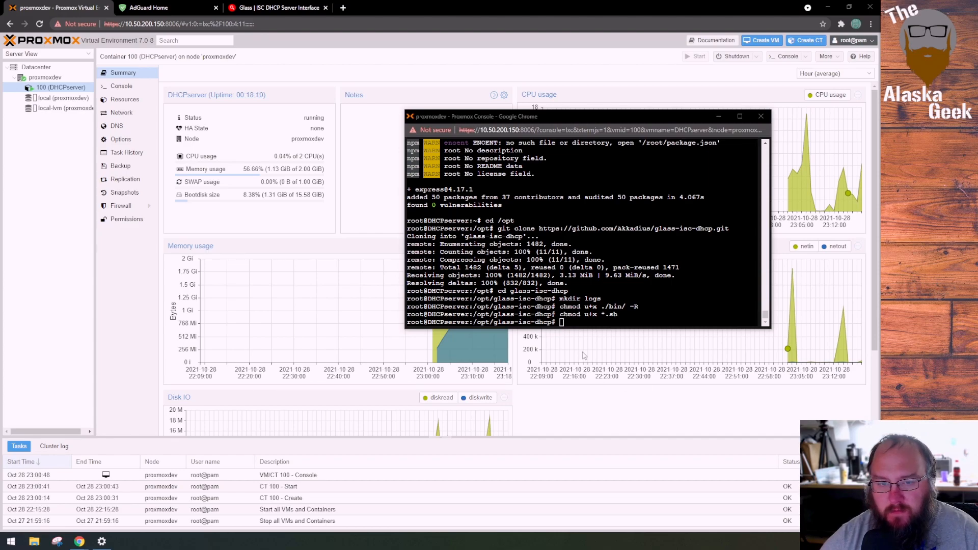
Install the project's Node dependencies by running sudo npm install in the glass-isc-dhcp directory
right_click(580, 323)
click(610, 395)
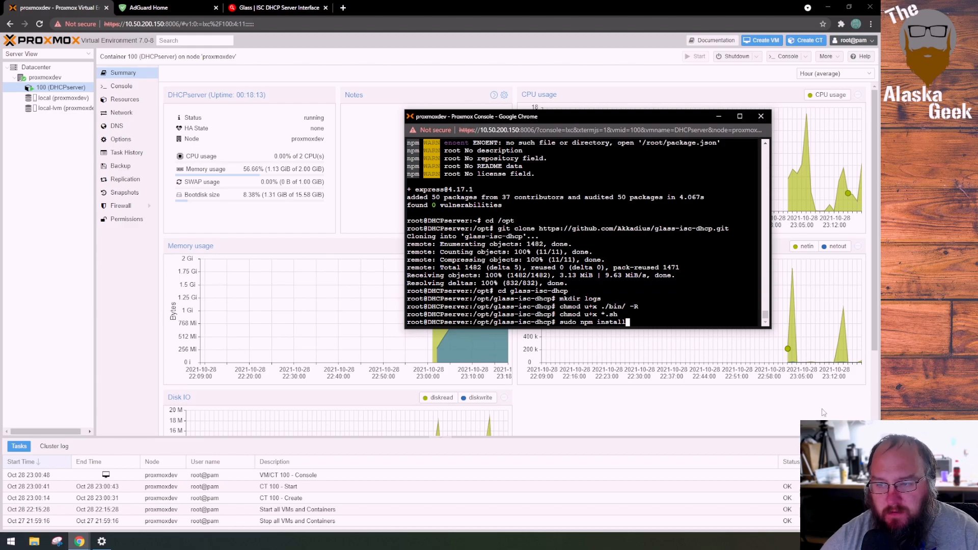
key(Return)
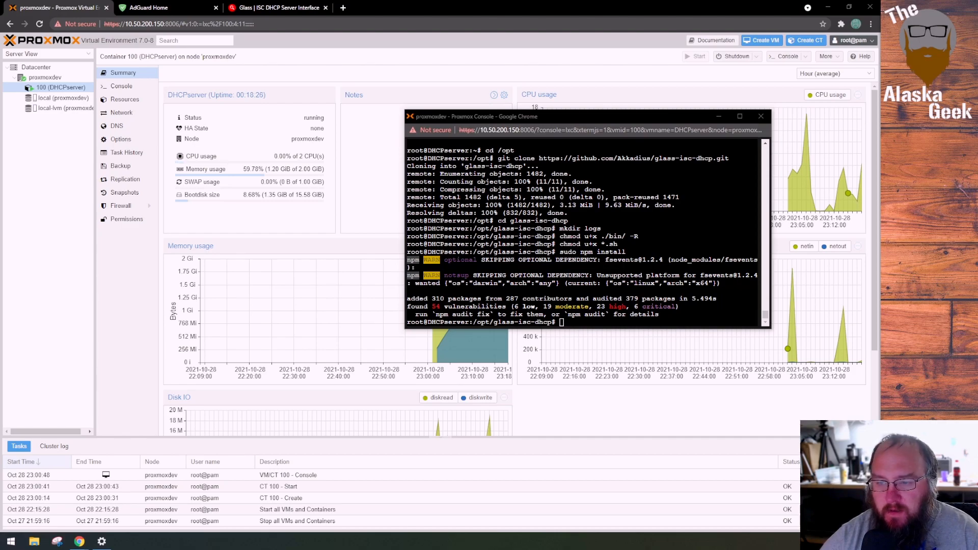
Install the forever package globally by running sudo npm install forever -g in the glass-isc-dhcp directory
right_click(575, 323)
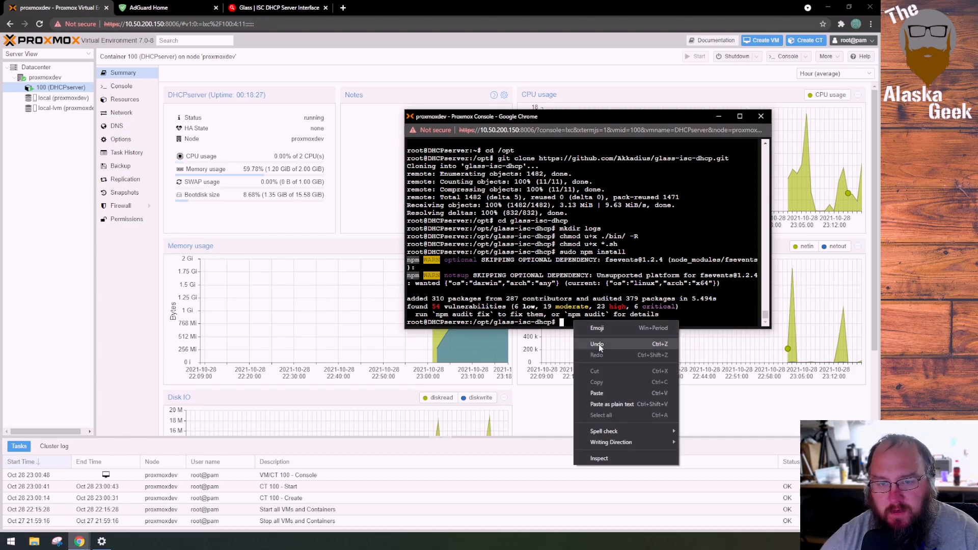
click(602, 396)
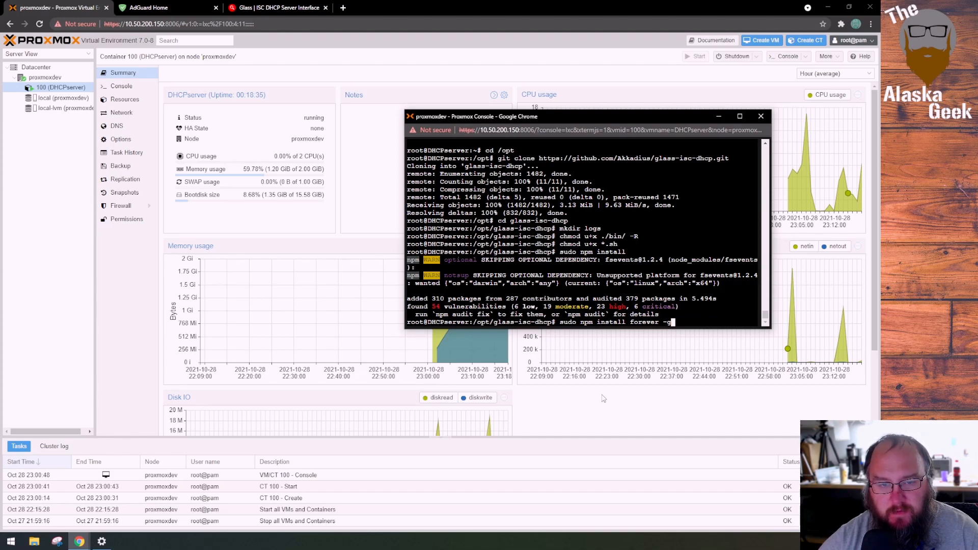
key(Return)
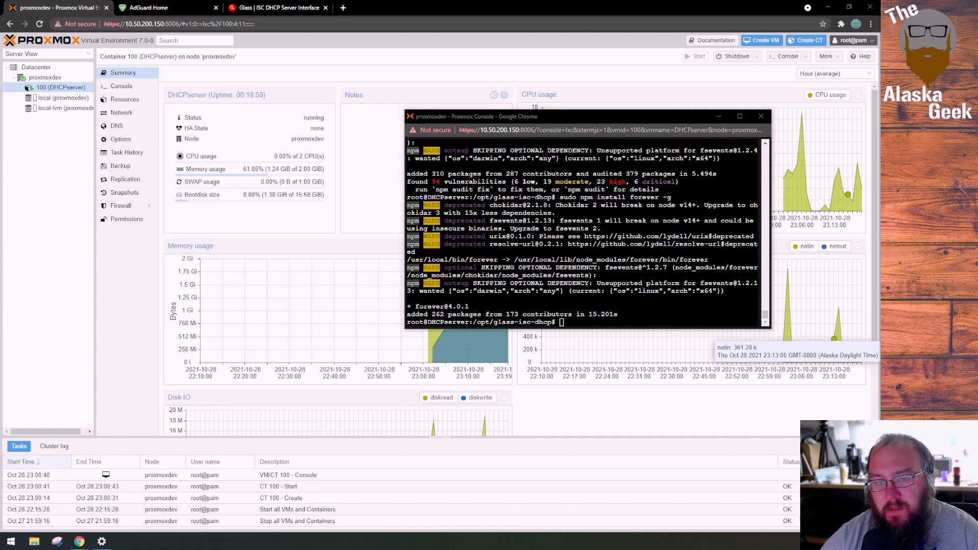
Start the Glass server by running sudo npm start in the glass-isc-dhcp directory
click(593, 323)
right_click(593, 323)
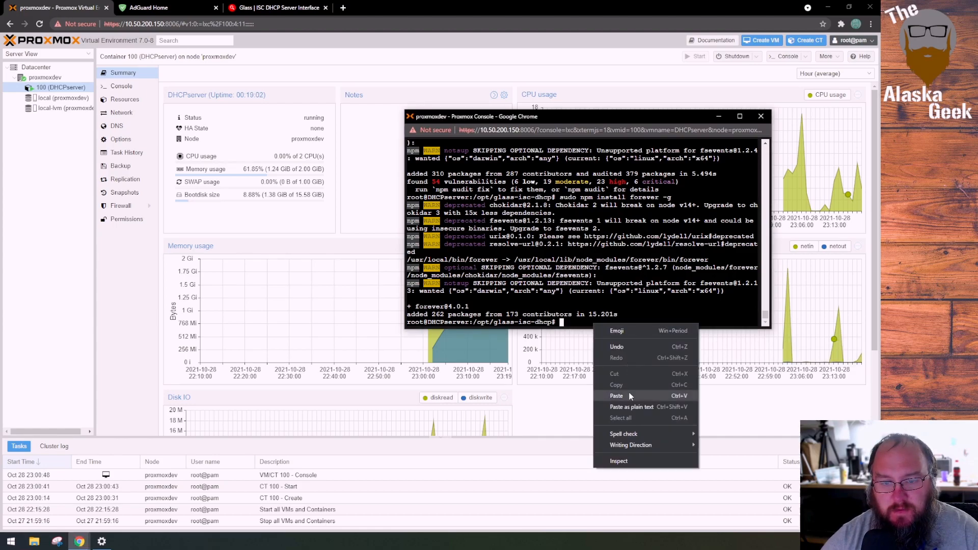
click(630, 396)
key(Return)
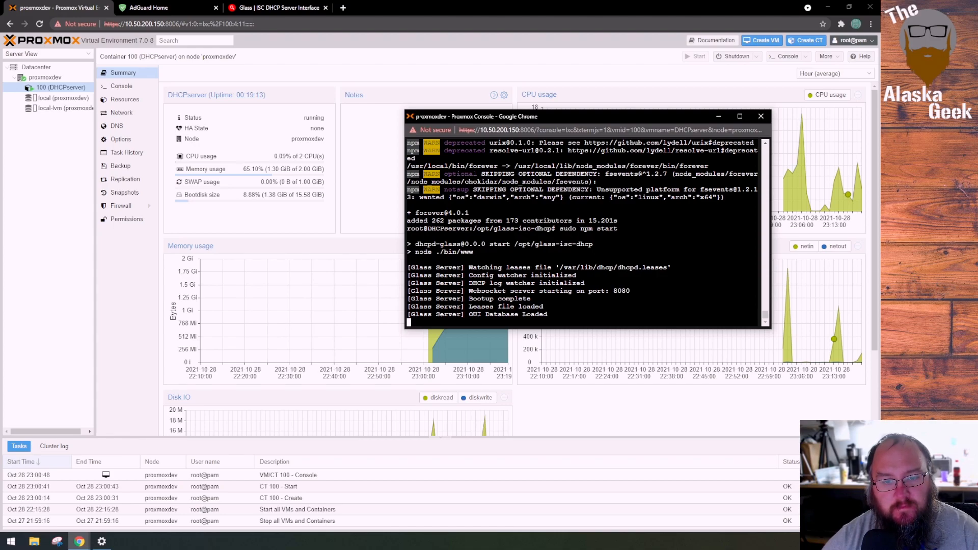
Look up the container's IP address in its network settings and open 10.50.200.2:3000 in a new browser tab
click(129, 115)
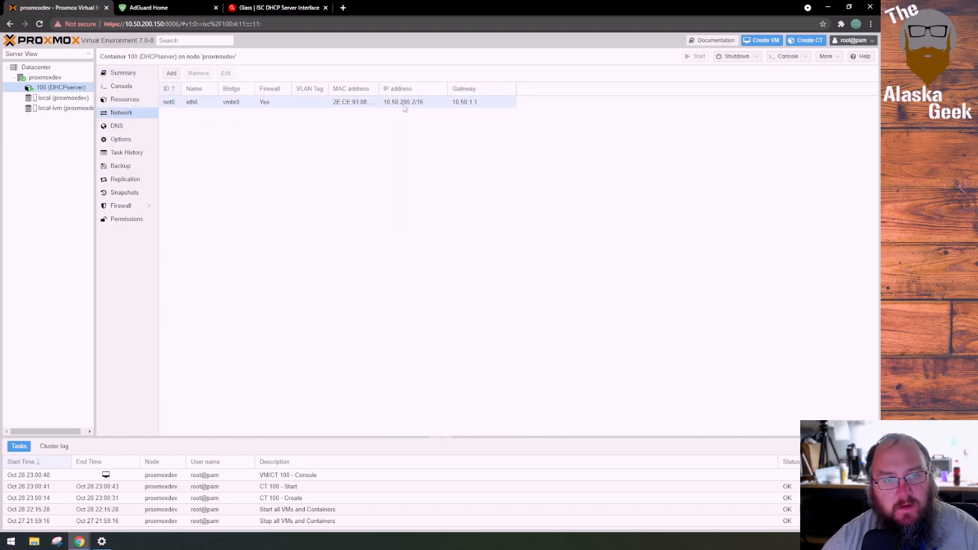
click(343, 7)
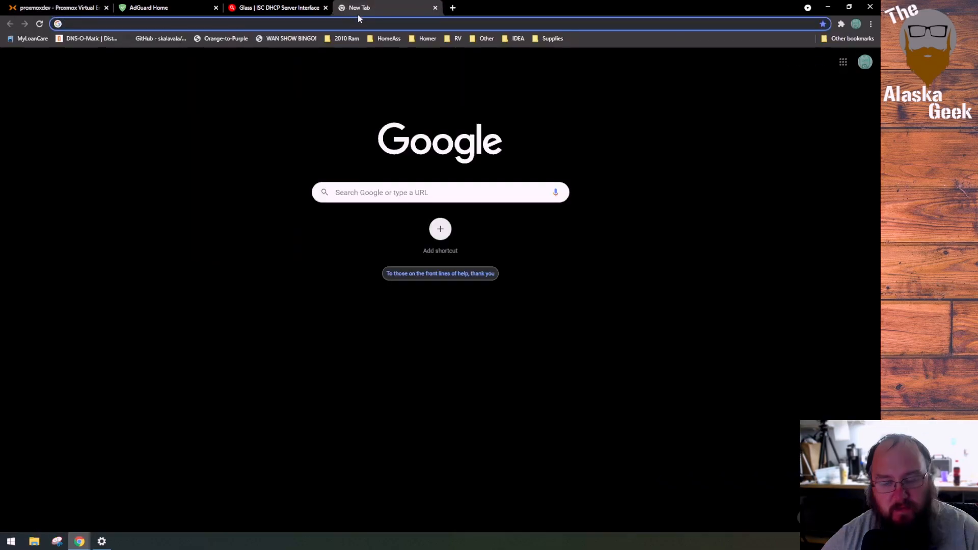
text(10.50)
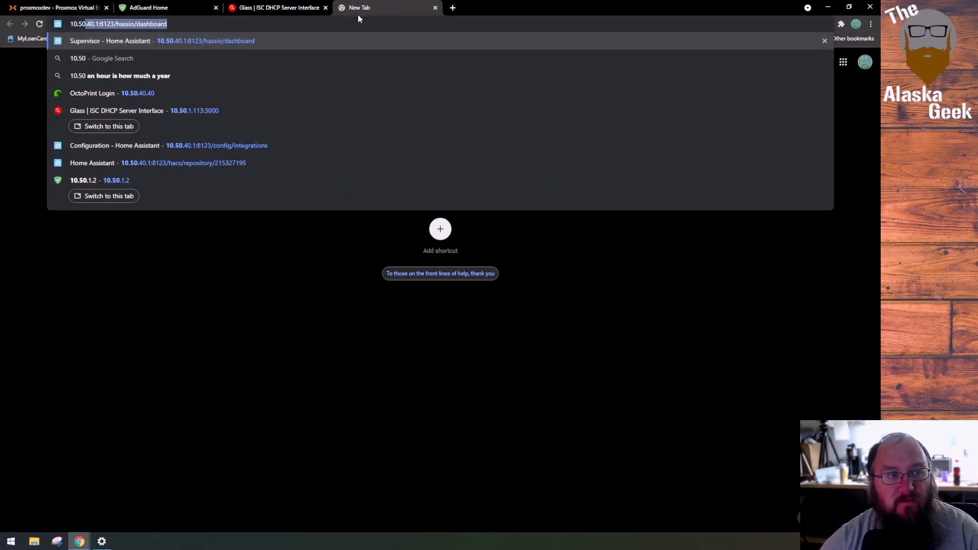
text(.200.2)
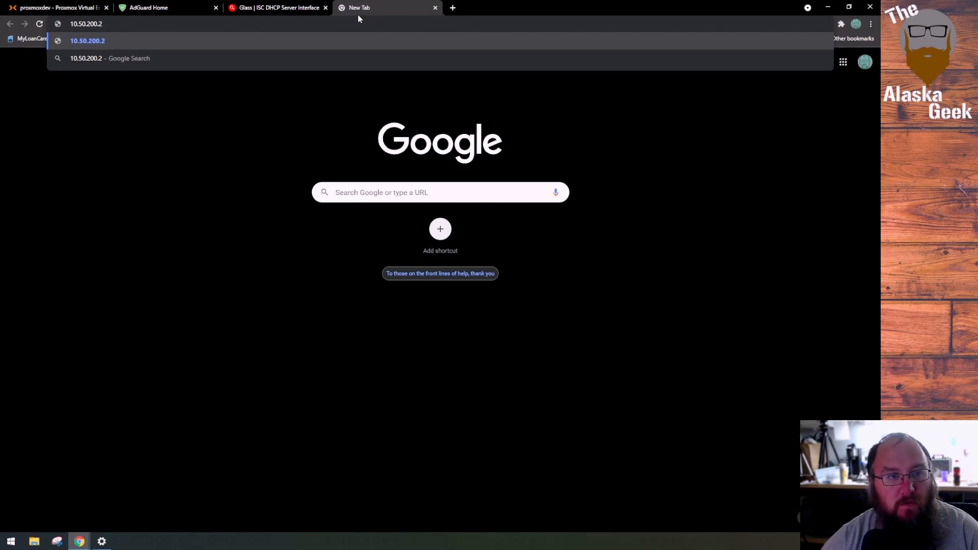
click(301, 9)
click(367, 9)
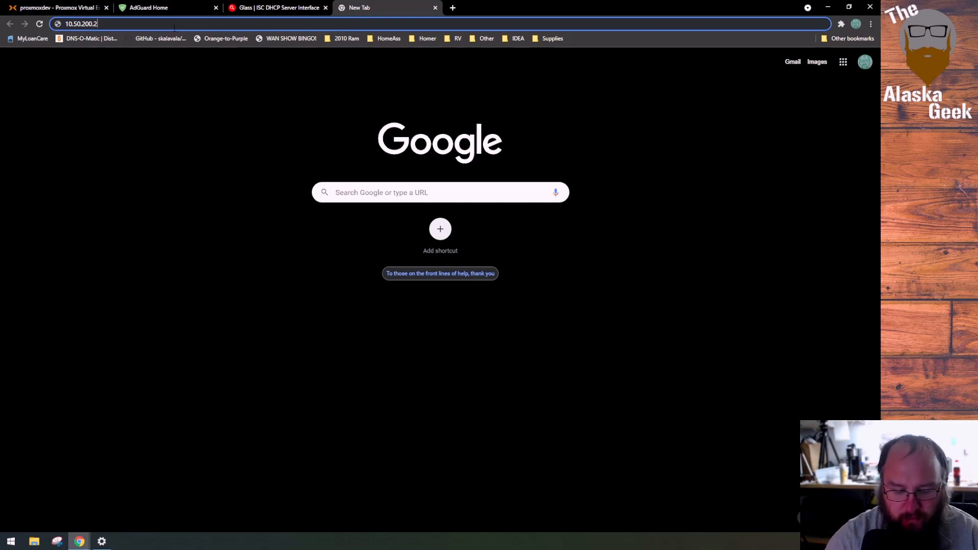
text(:3000)
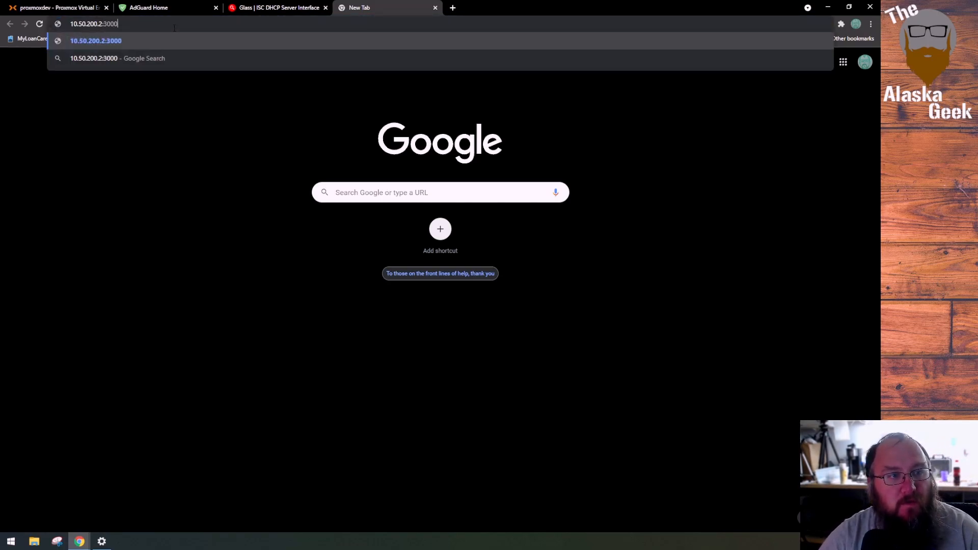
key(Return)
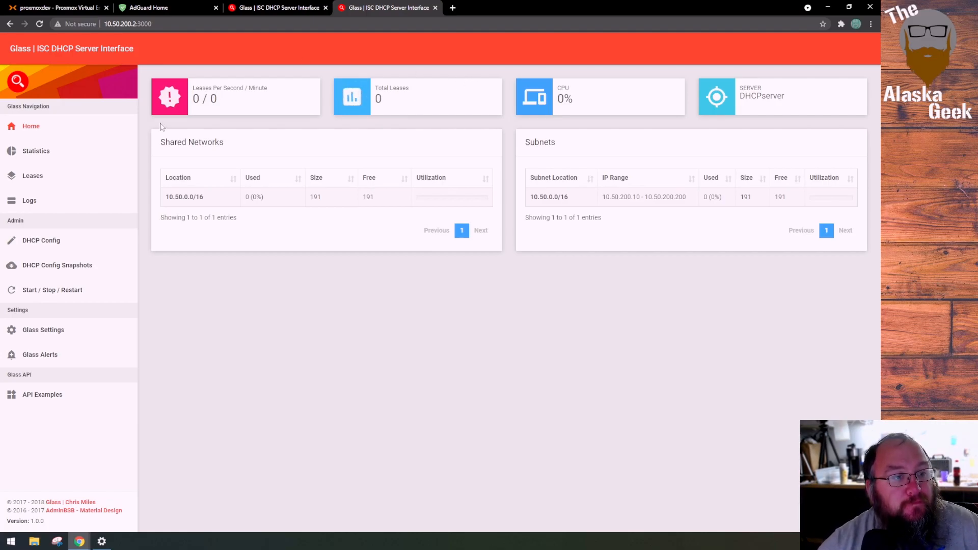
View the Statistics and Leases pages, and sign in to DHCP Config with the admin username and password
click(35, 152)
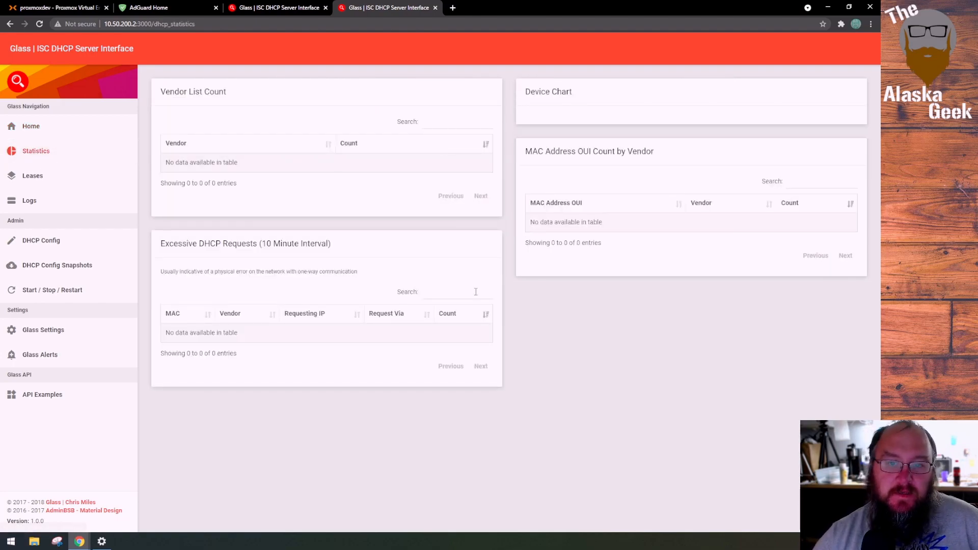
click(34, 176)
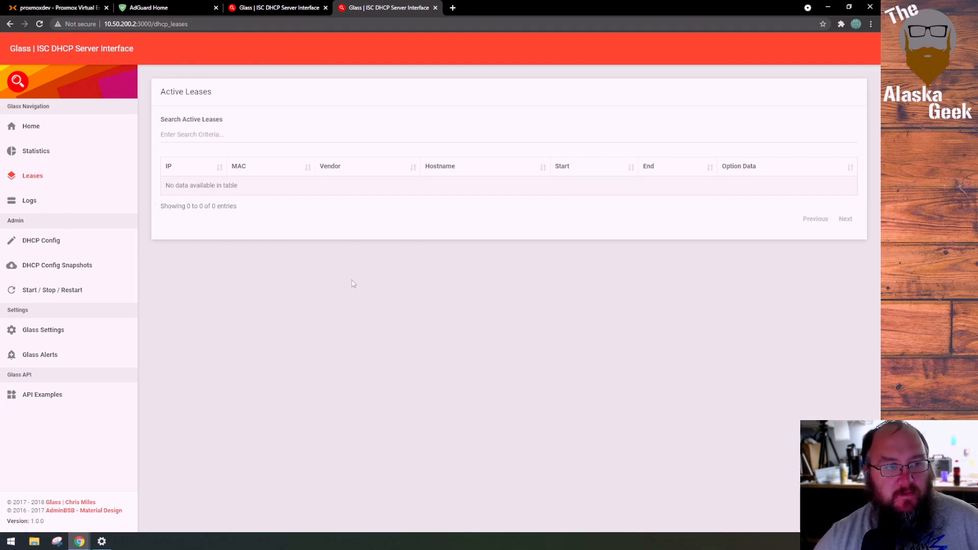
click(39, 246)
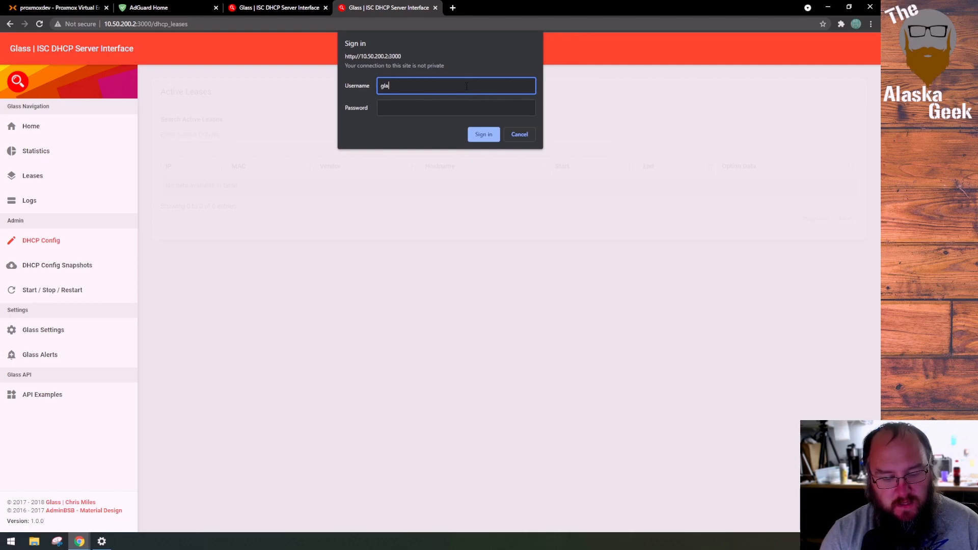
key(Tab)
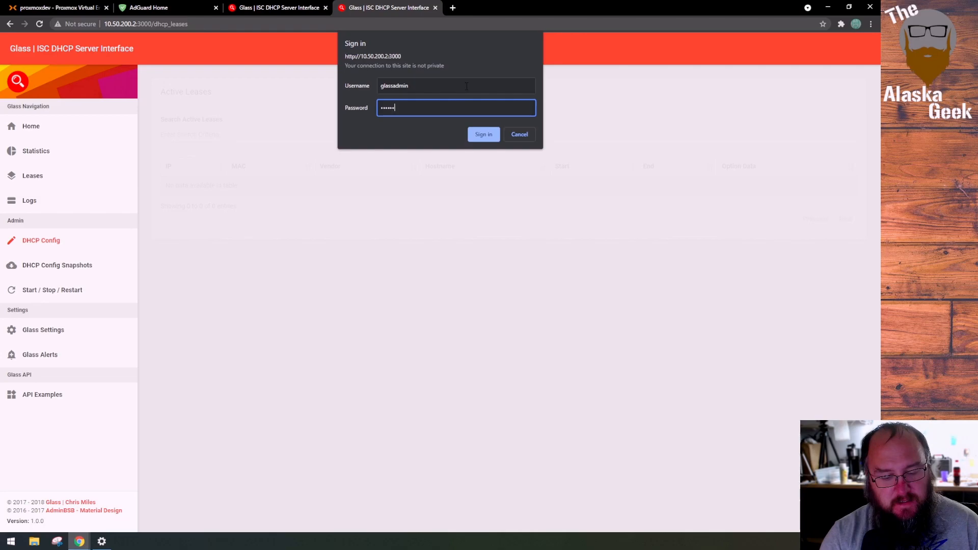
key(Return)
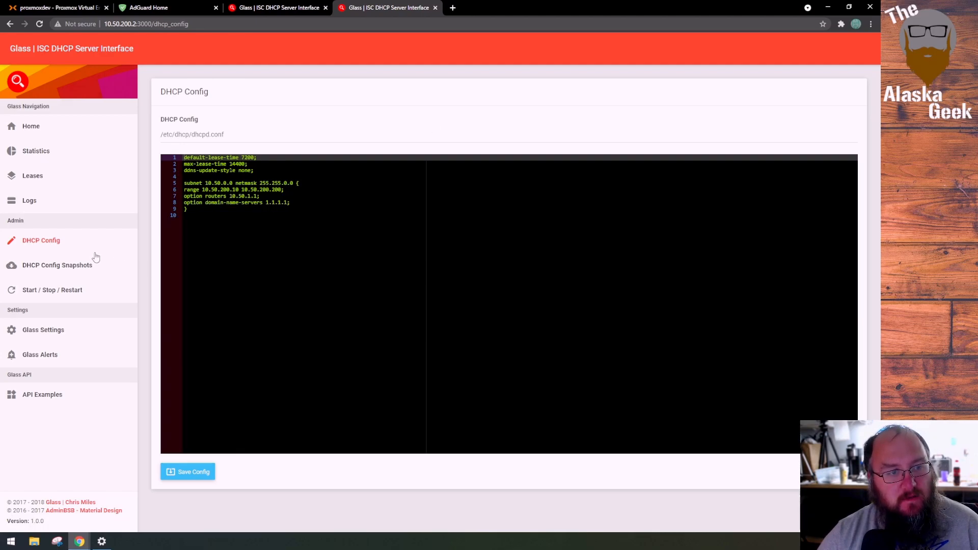
Try to view the DHCP Config Snapshots and return to the DHCP Config page
click(78, 268)
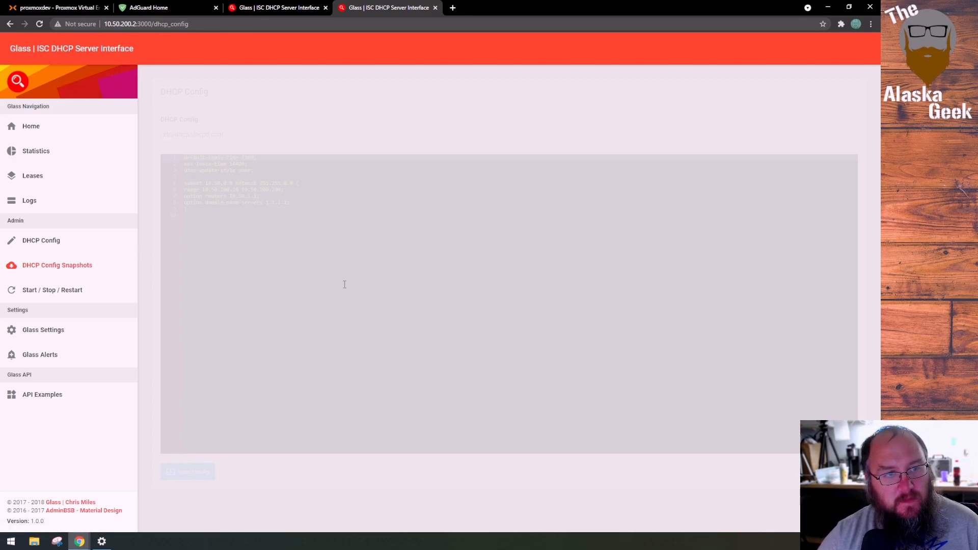
click(66, 245)
click(81, 264)
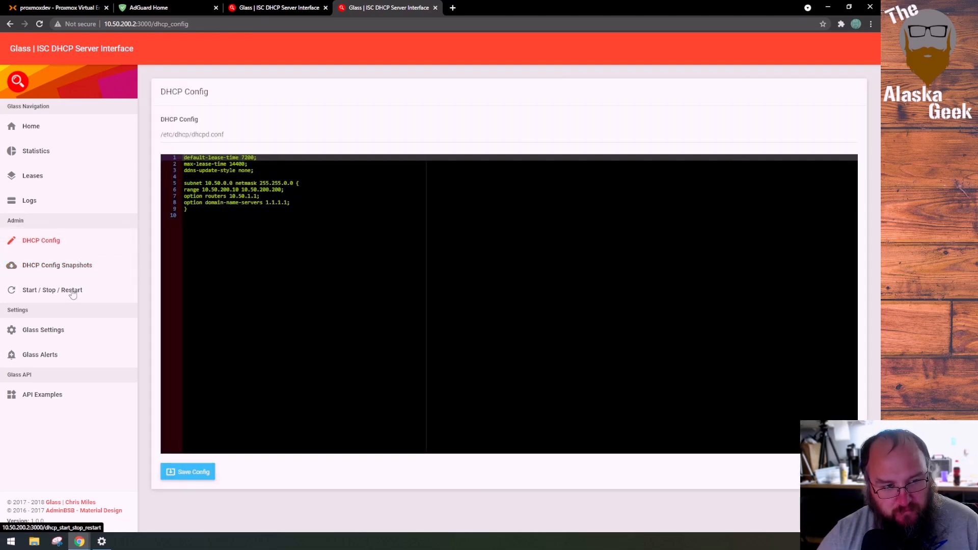
click(72, 265)
click(66, 243)
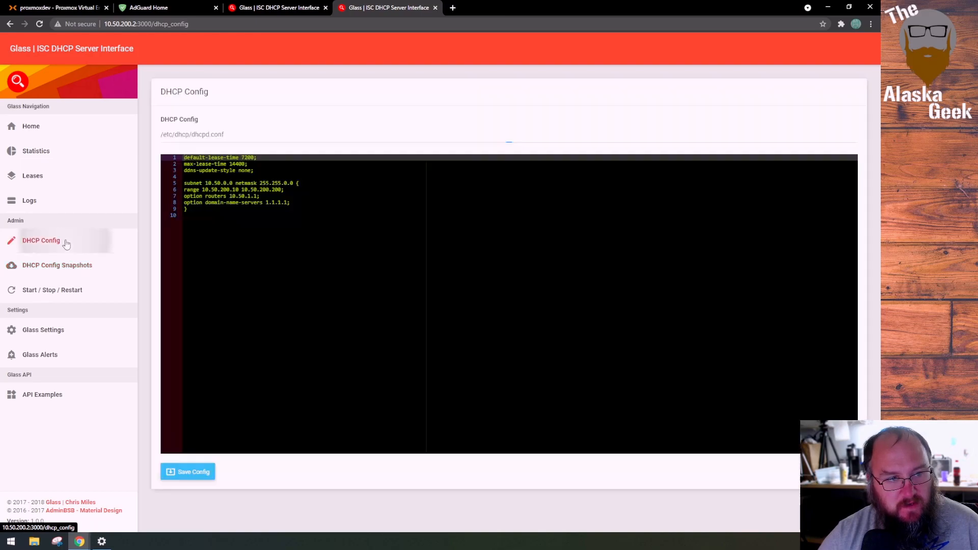
Save the DHCP config once as it is, change option routers to 10.50.1.2, and save it again
click(204, 471)
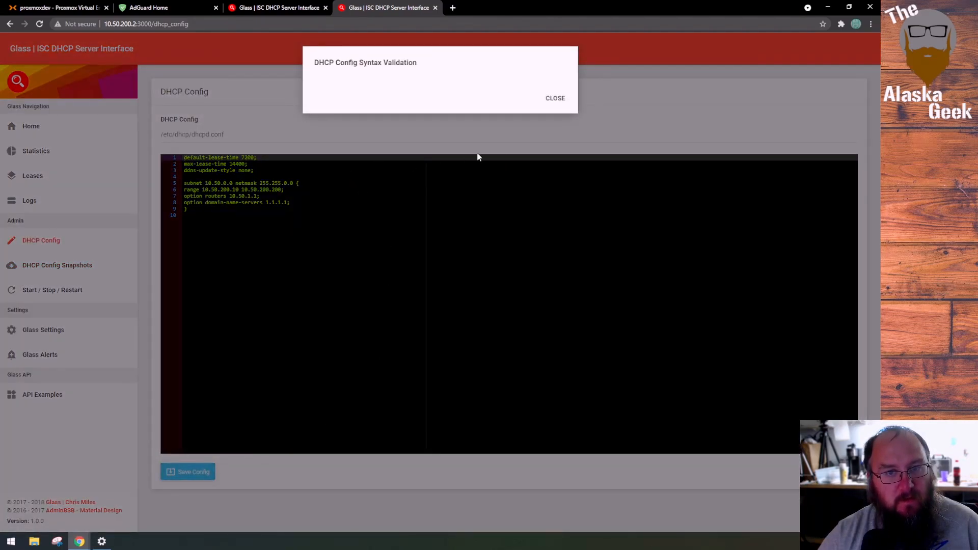
click(556, 100)
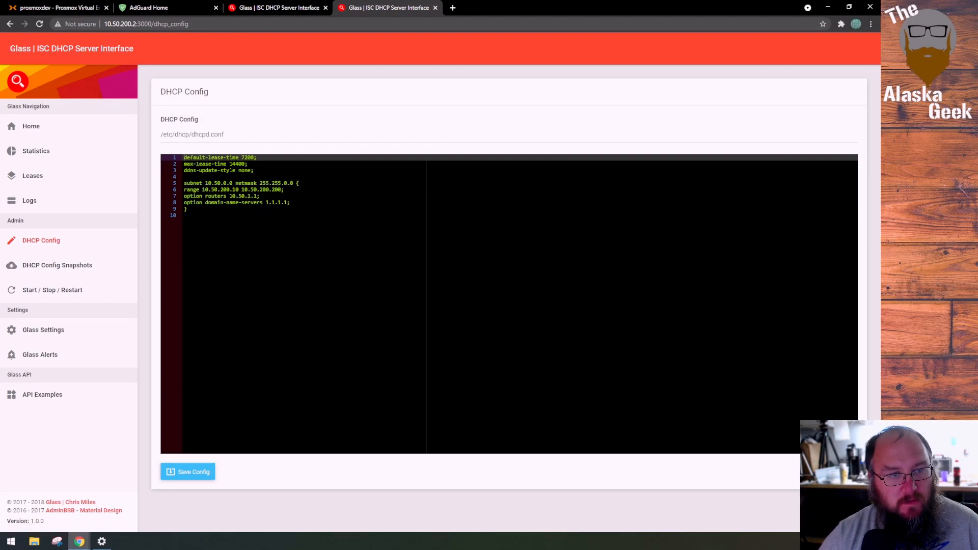
click(258, 196)
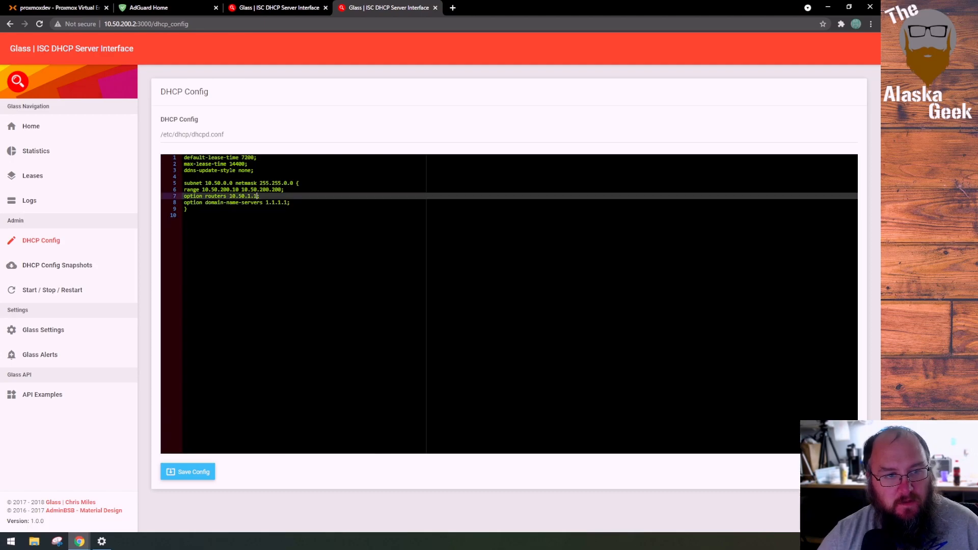
key(BackSpace)
text(2)
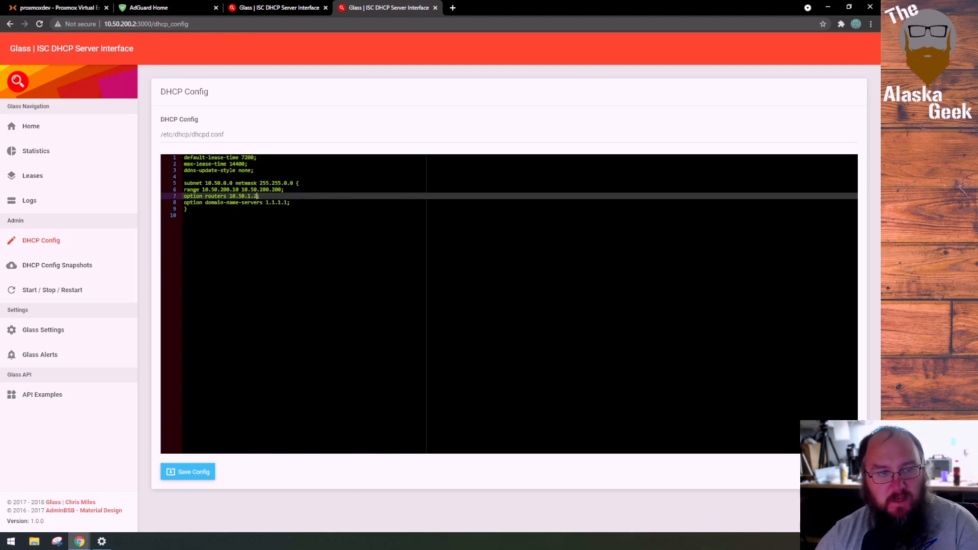
click(202, 466)
click(552, 87)
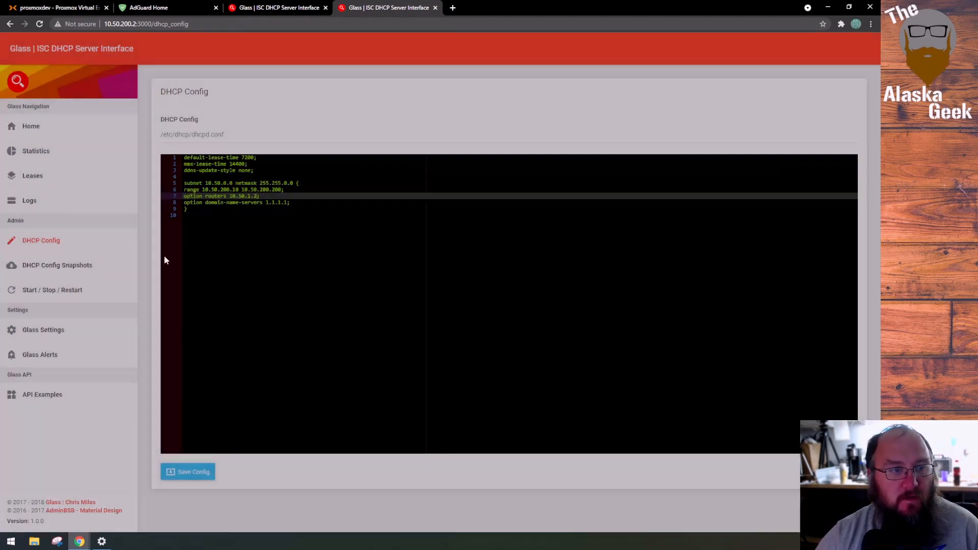
Review the DHCP Config Snapshots, Start / Stop / Restart and Glass Settings pages, including the file paths and admin credential fields
click(67, 270)
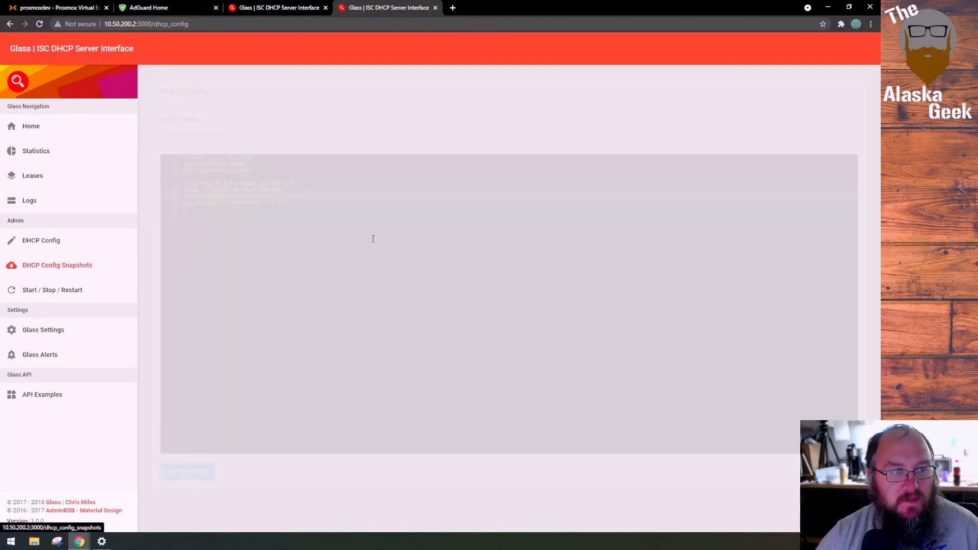
click(56, 290)
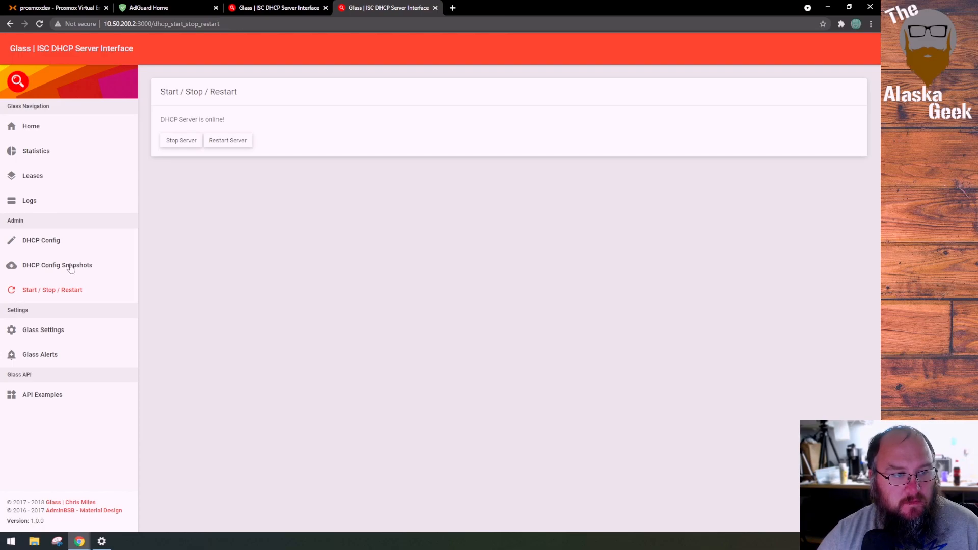
click(67, 328)
click(244, 135)
click(240, 174)
click(227, 214)
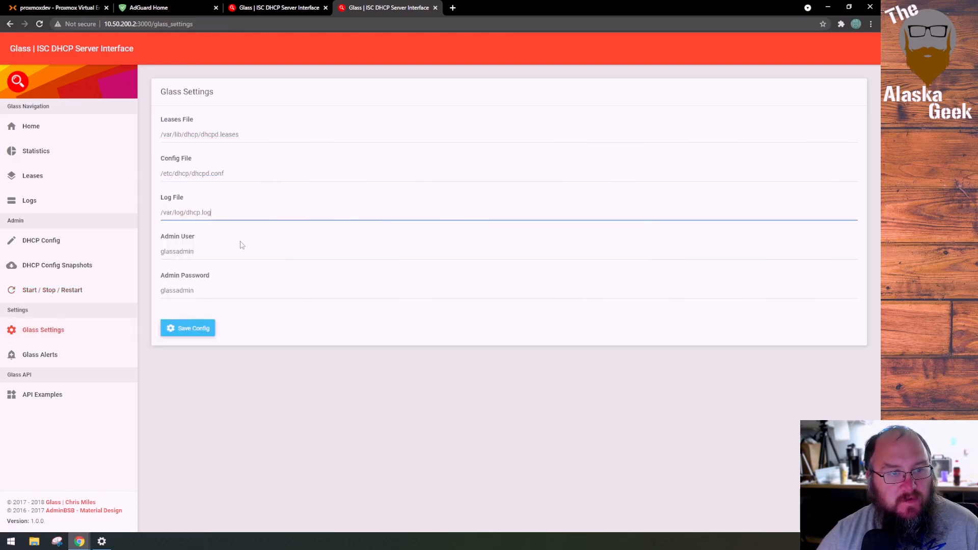
click(234, 286)
click(224, 263)
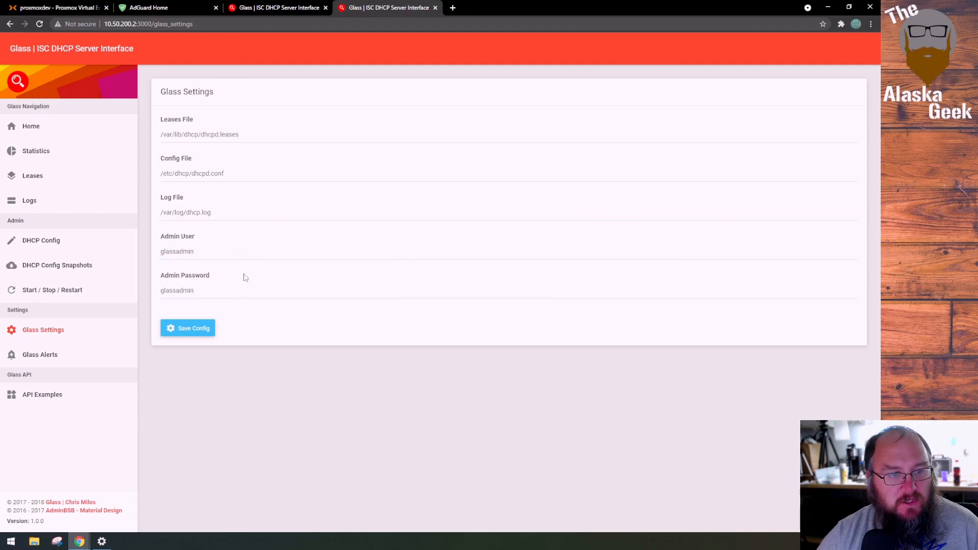
Examine the Glass Alerts thresholds and notification settings, recheck Glass Settings, and read through the API Examples
click(51, 354)
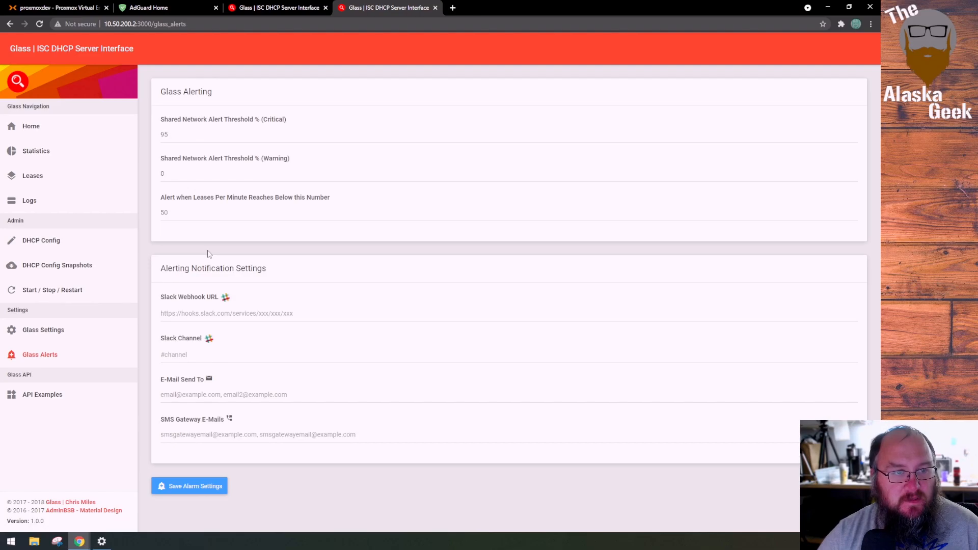
click(48, 337)
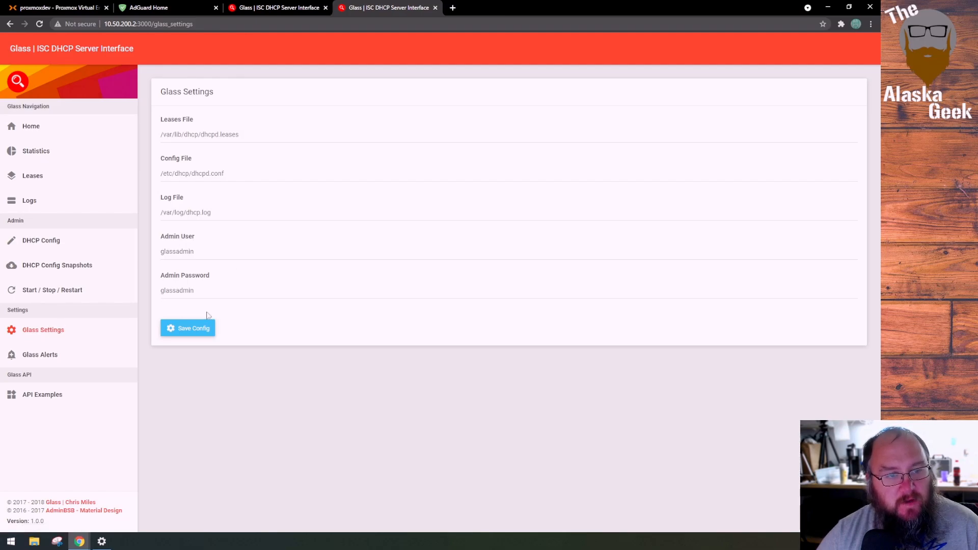
click(34, 398)
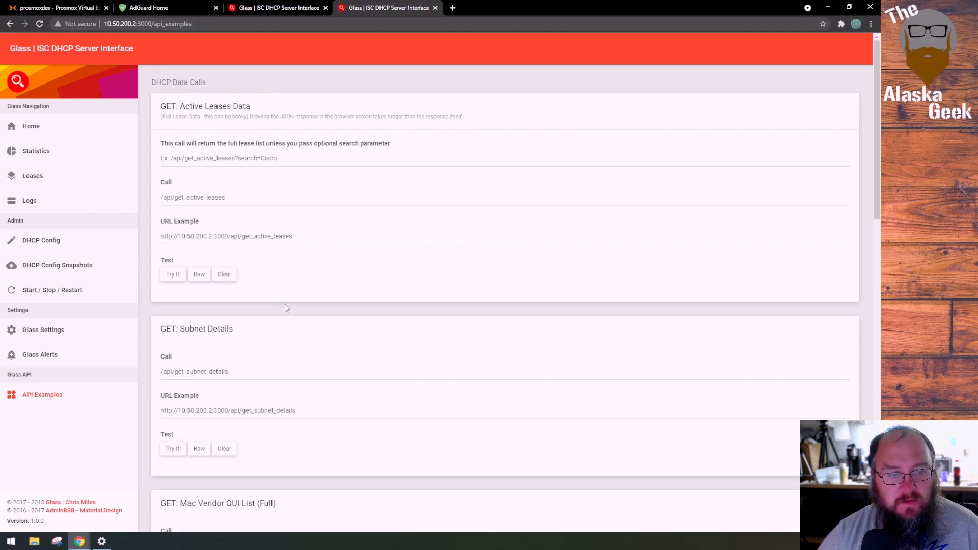
scroll(286, 307, down, 5)
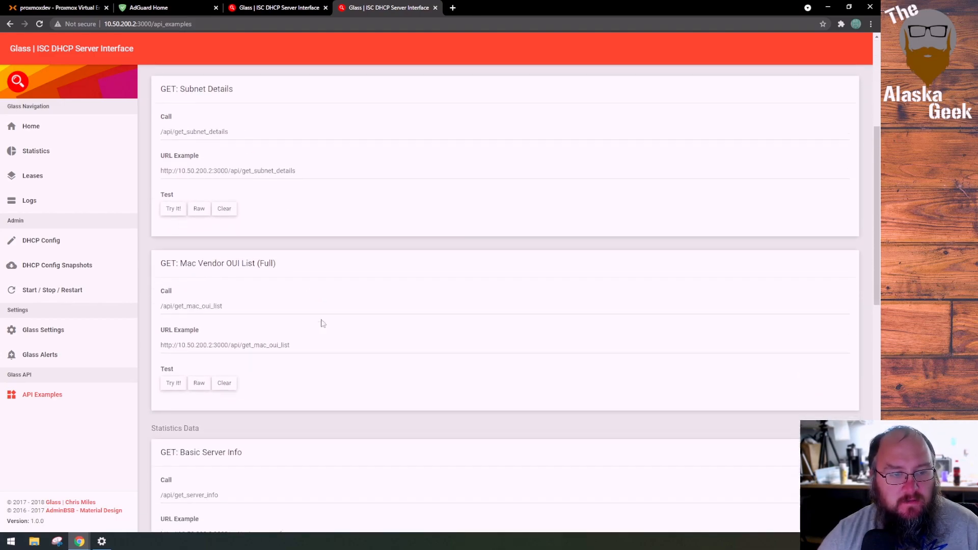
scroll(306, 341, down, 4)
scroll(229, 359, down, 3)
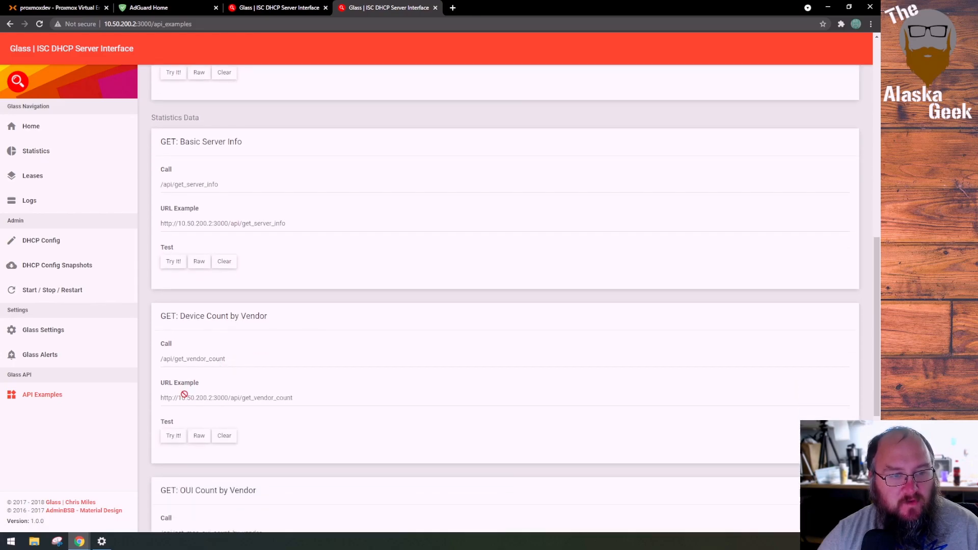
scroll(183, 396, down, 1)
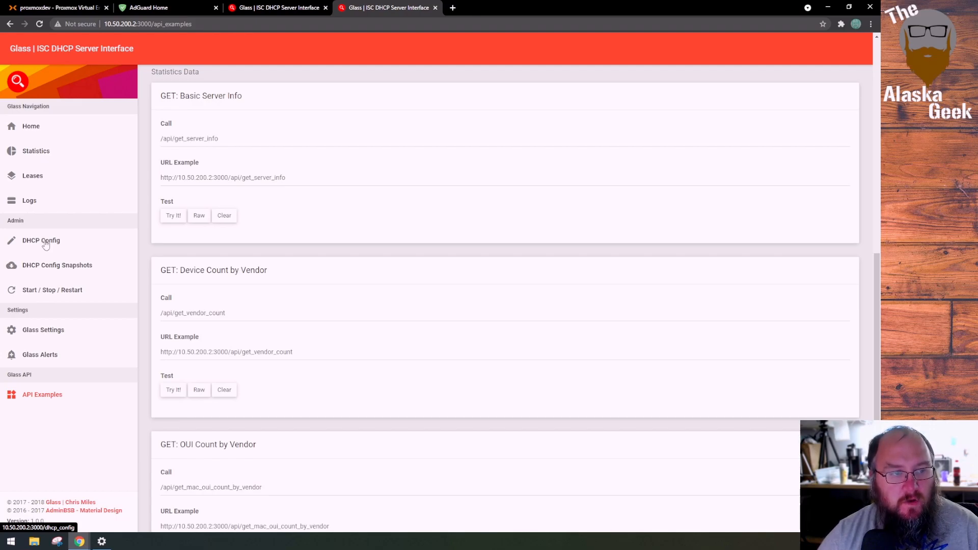
Check the Statistics and Home pages, then switch to the Glass server at 10.50.1.113 and examine its lease totals, vendor counts and MAC OUI table
click(49, 155)
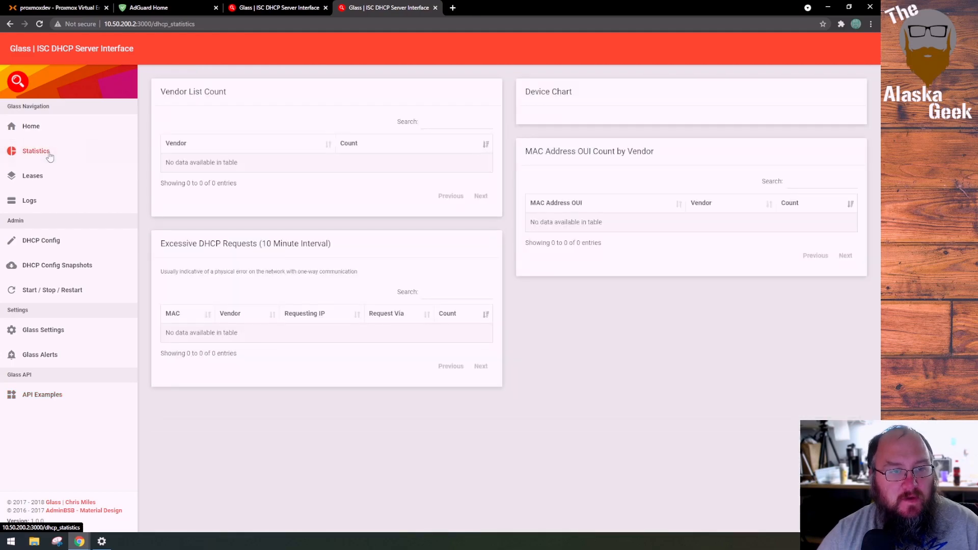
click(40, 131)
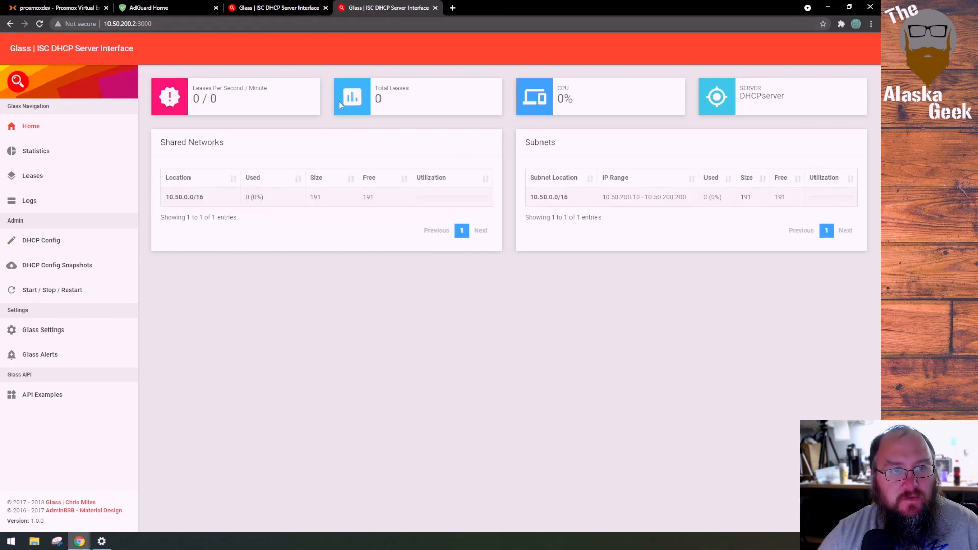
click(299, 9)
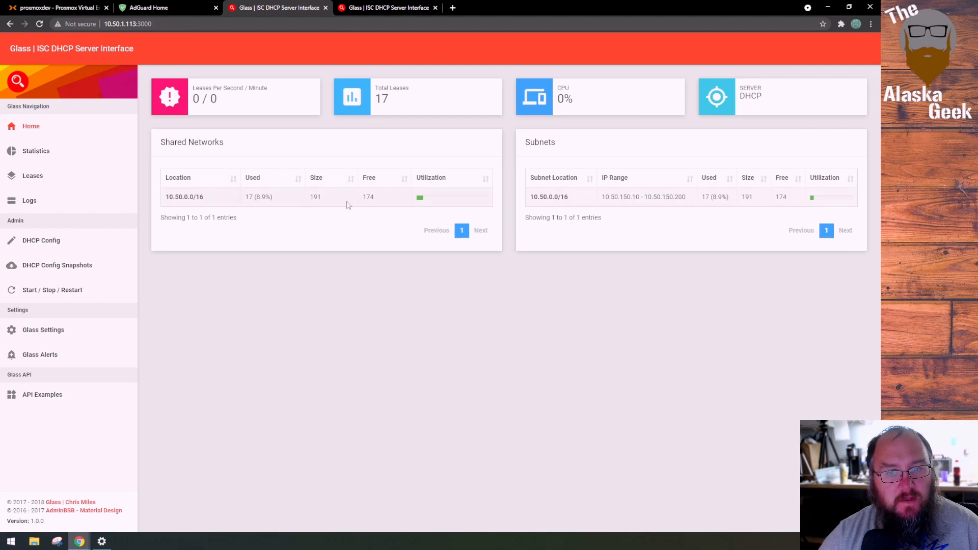
click(91, 162)
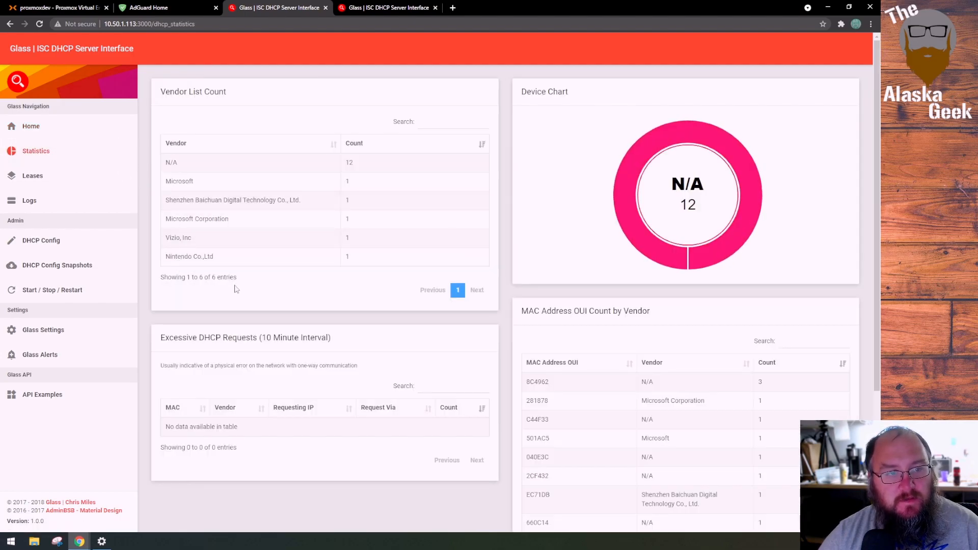
scroll(657, 400, down, 2)
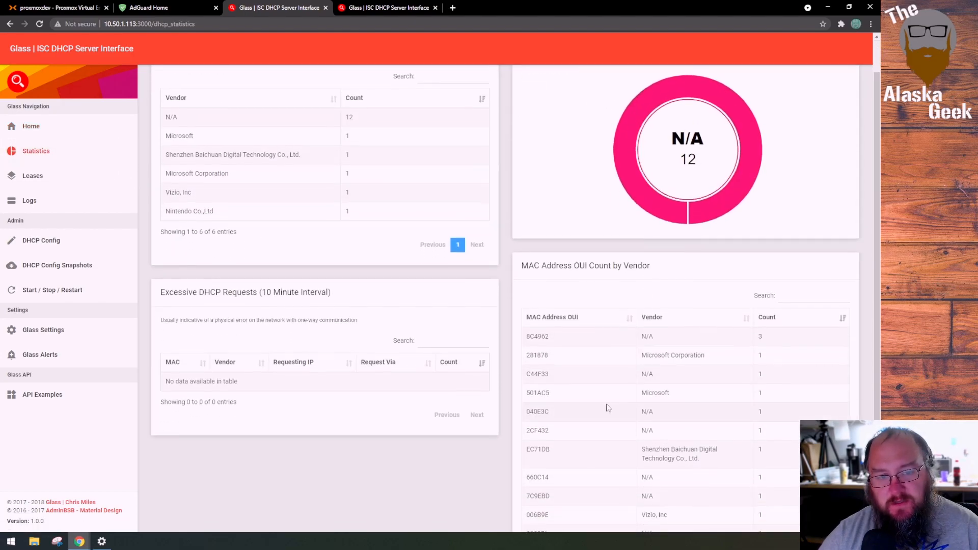
scroll(703, 299, down, 2)
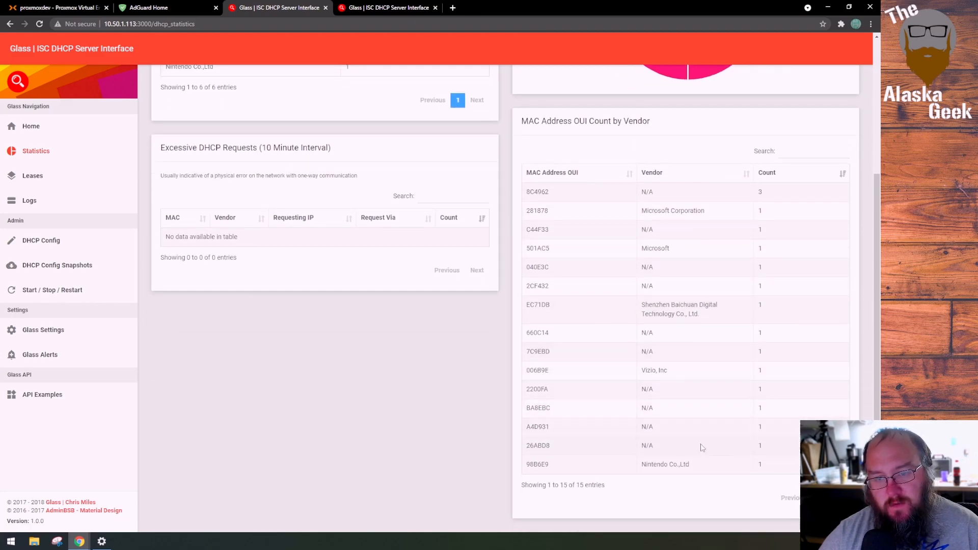
scroll(693, 255, up, 4)
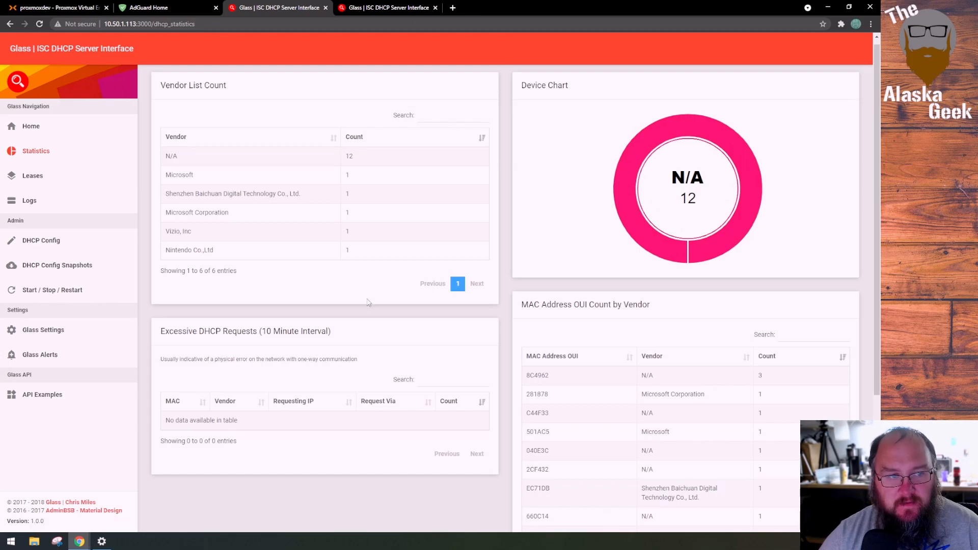
Read through the Active Leases list on the 10.50.1.113 server, including the IP, MAC, vendor and hostname columns
click(34, 176)
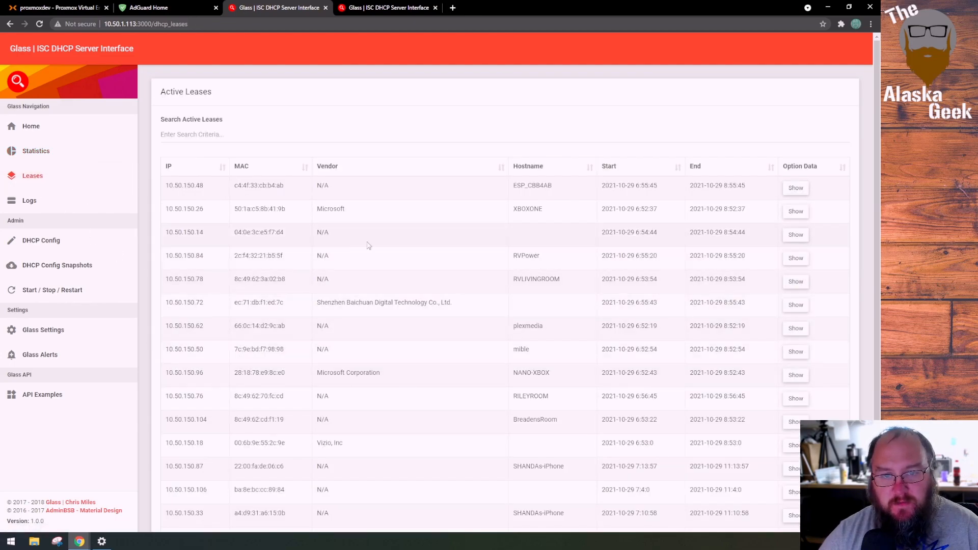
scroll(404, 441, down, 2)
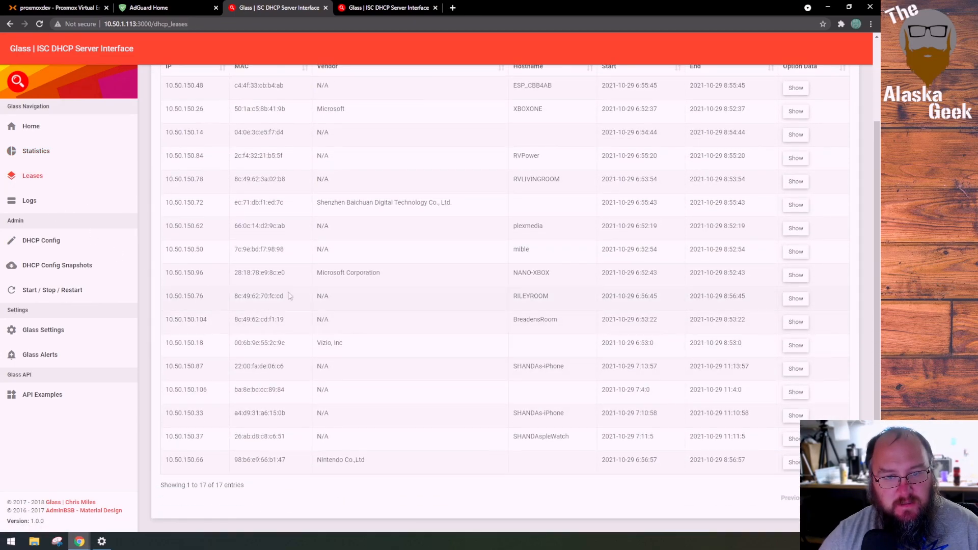
scroll(338, 343, up, 1)
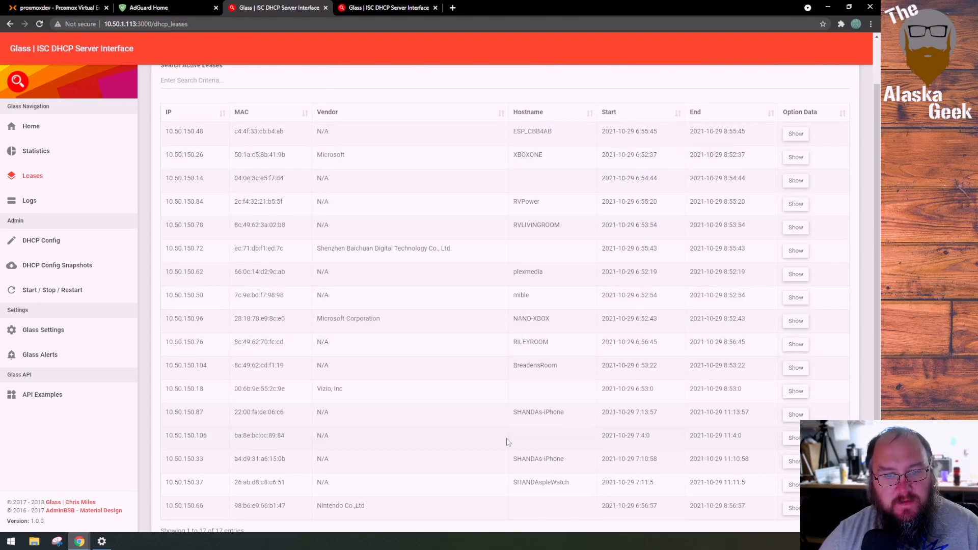
scroll(378, 362, down, 1)
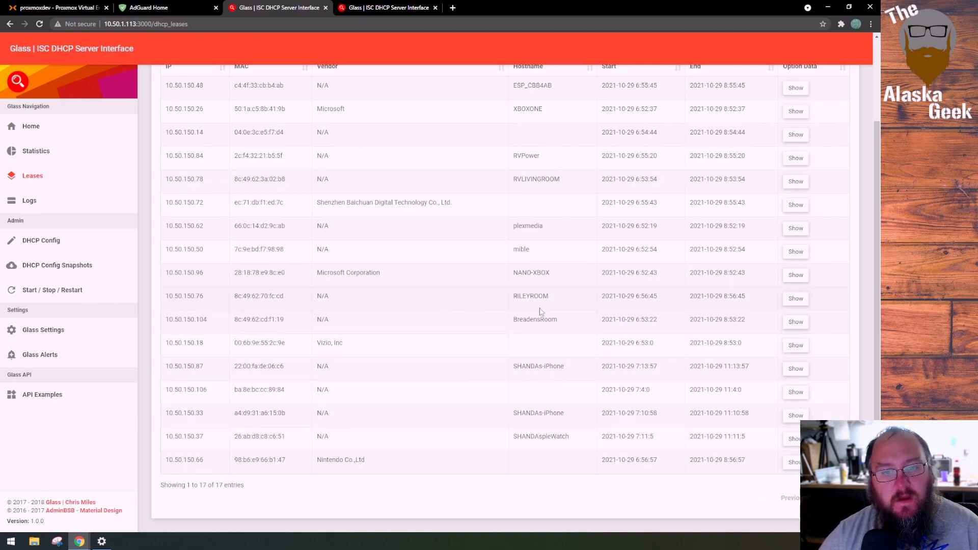
scroll(531, 178, up, 2)
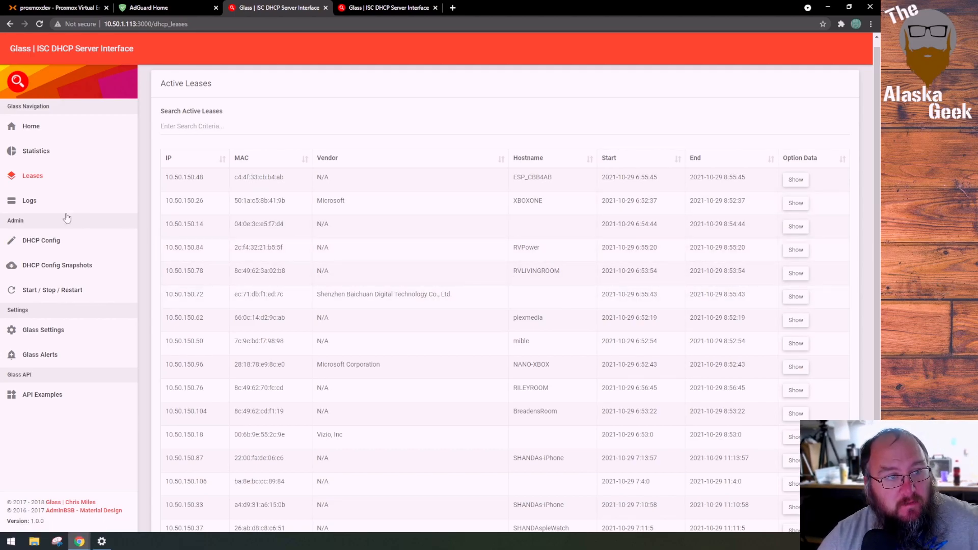
Open the DHCP Config of the 10.50.1.113 server and examine its global options, subnet block and the start of the fixed host entries
click(58, 239)
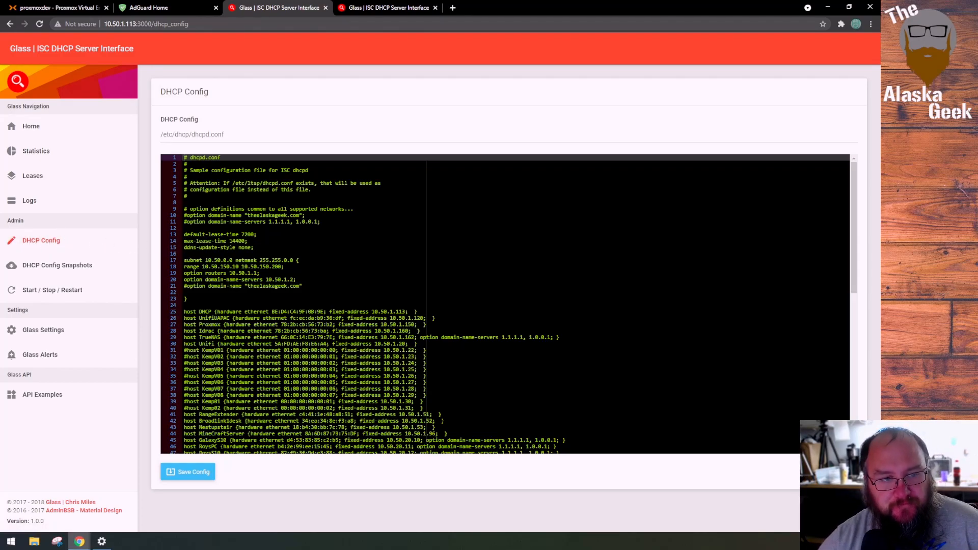
drag(303, 286, 179, 188)
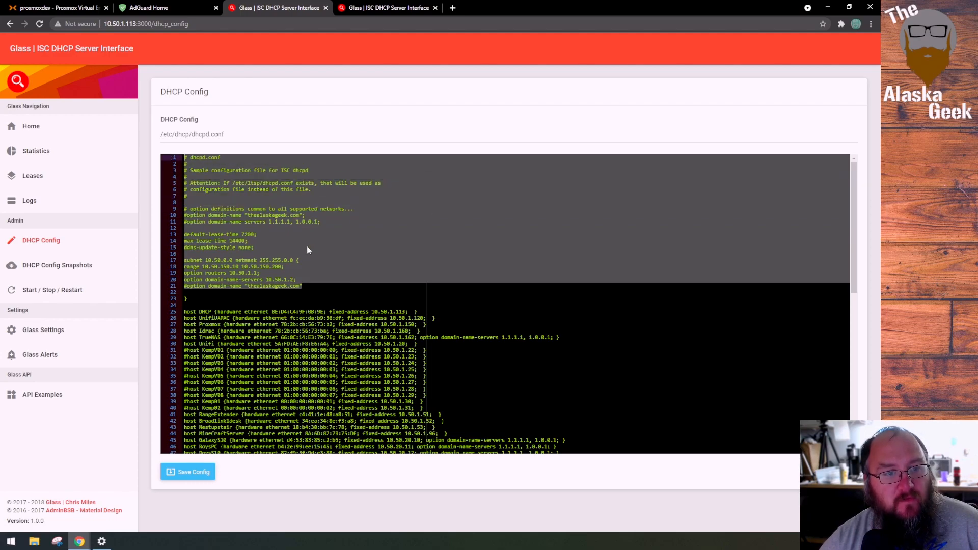
scroll(326, 247, down, 1)
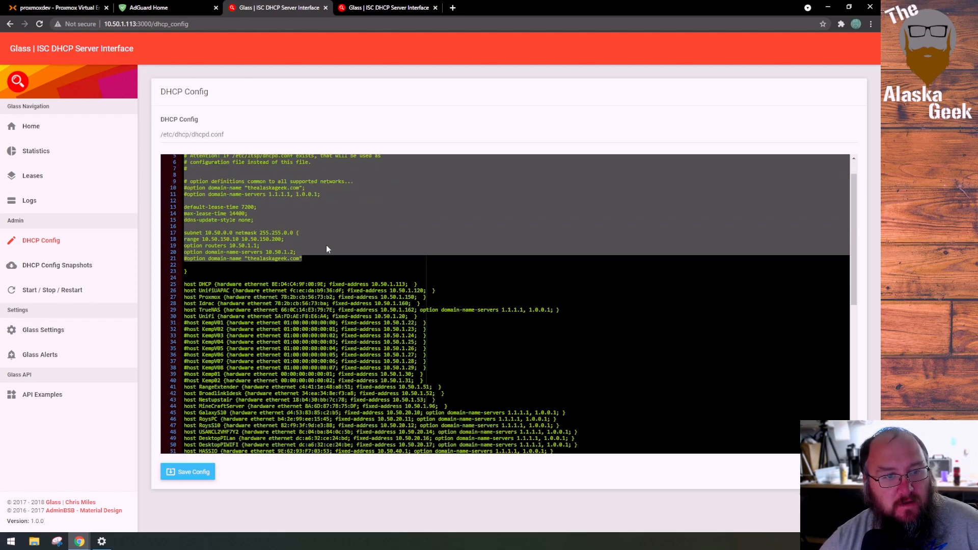
scroll(326, 248, down, 3)
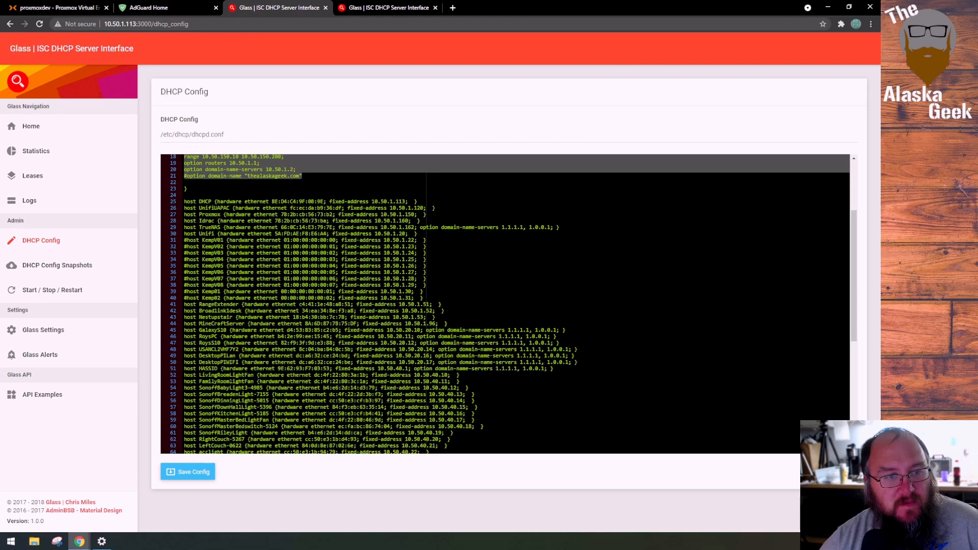
drag(186, 195, 466, 376)
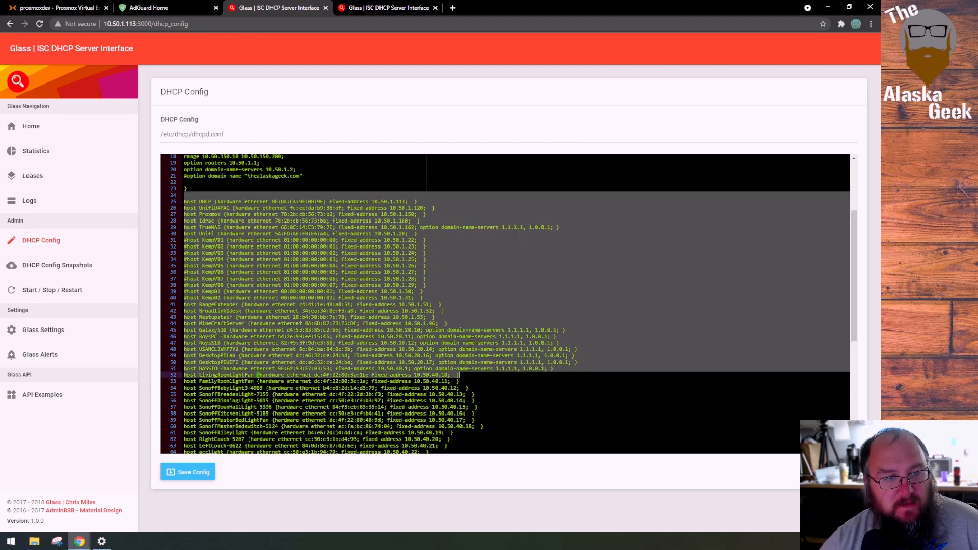
click(477, 395)
scroll(476, 394, up, 1)
scroll(476, 394, down, 2)
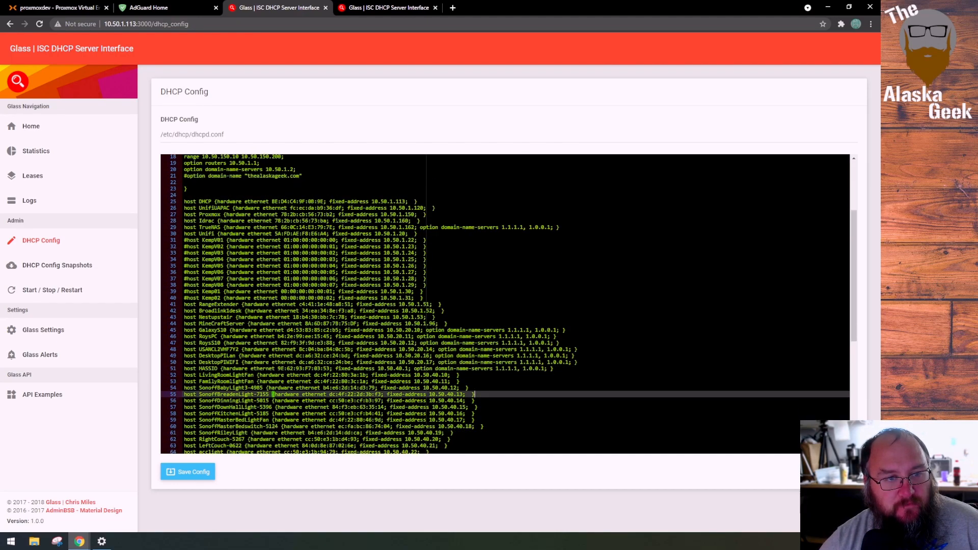
Examine the syntax of the host DHCP reservation on line 25: host keyword, name, hardware ethernet address and fixed-address
click(185, 174)
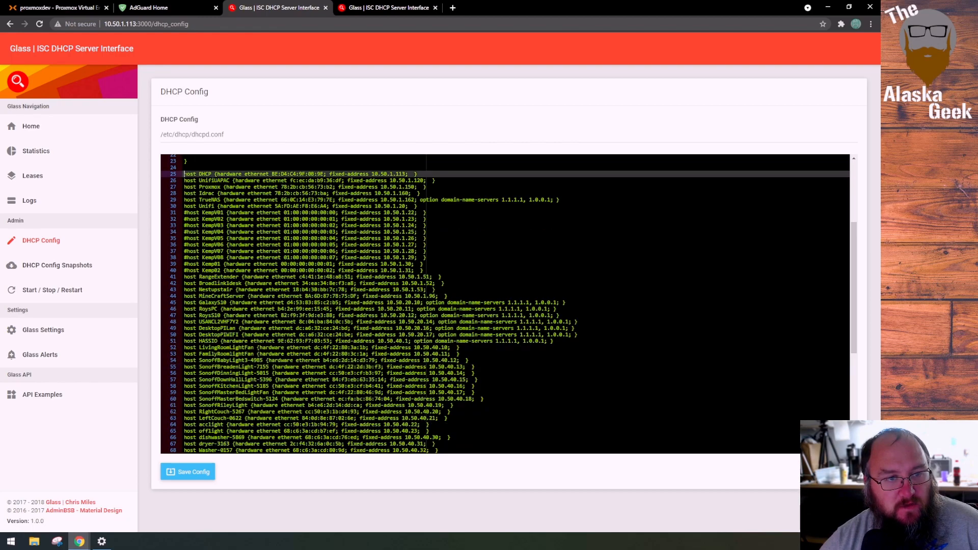
double_click(189, 174)
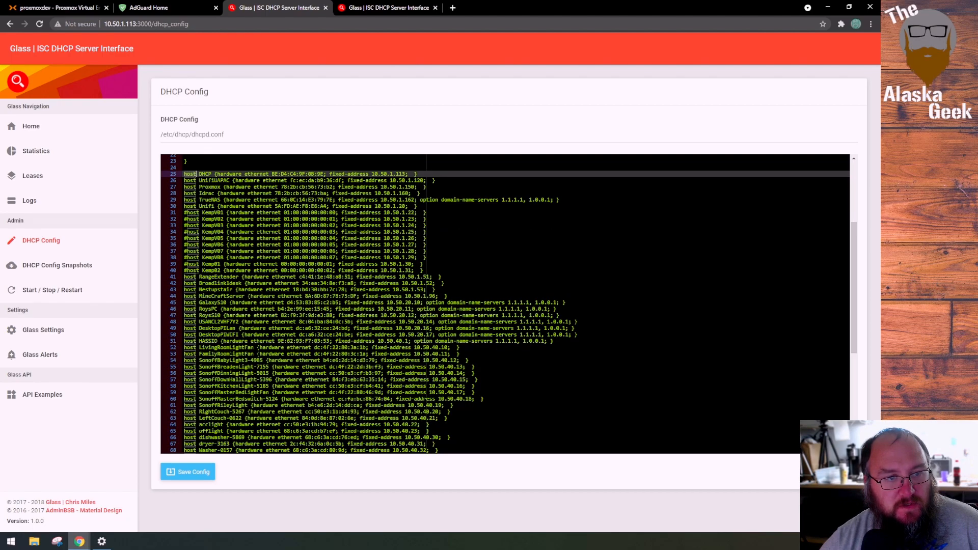
drag(211, 174, 432, 175)
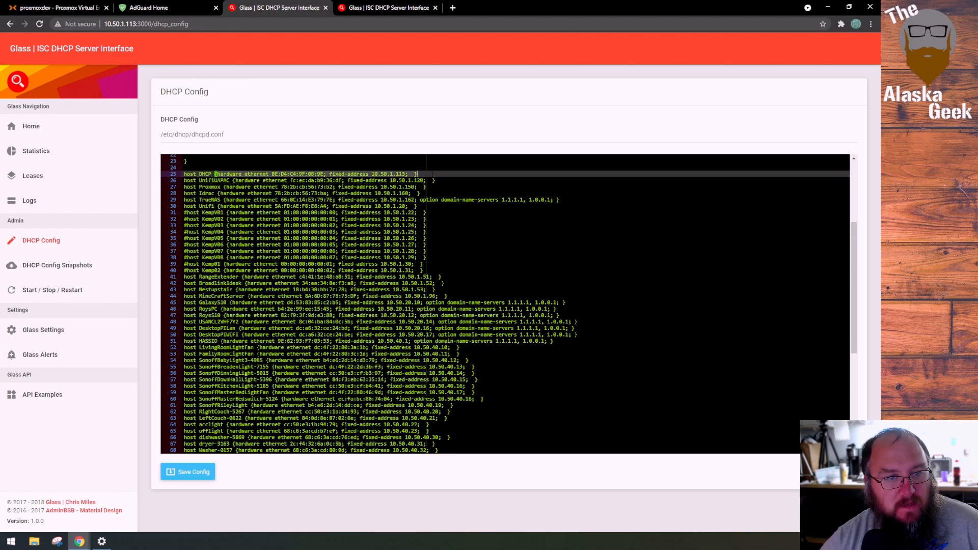
click(226, 174)
drag(225, 173, 321, 173)
click(271, 174)
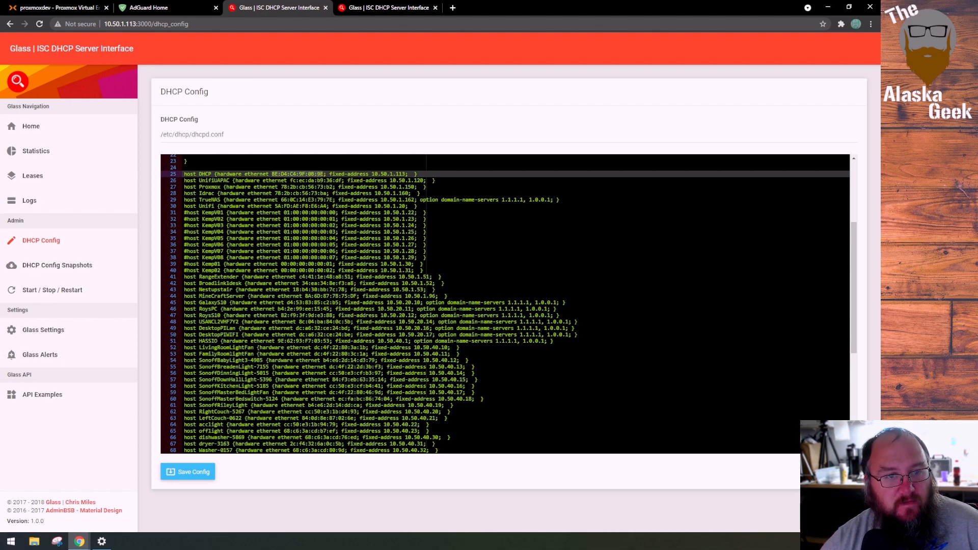
drag(329, 173, 403, 174)
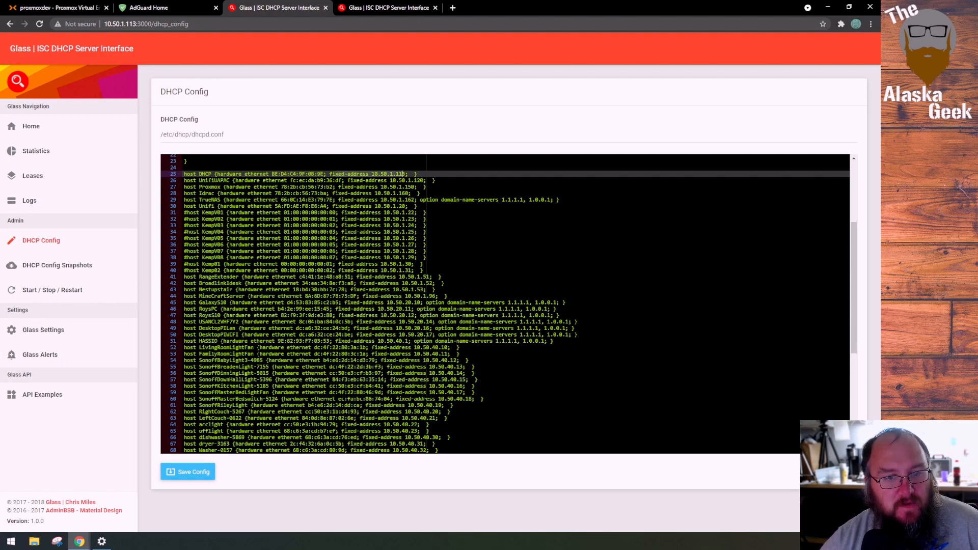
Review the remaining host reservations to the end of the config file, highlighting the group of GoogleNestMini entries
scroll(404, 173, down, 3)
scroll(404, 173, down, 2)
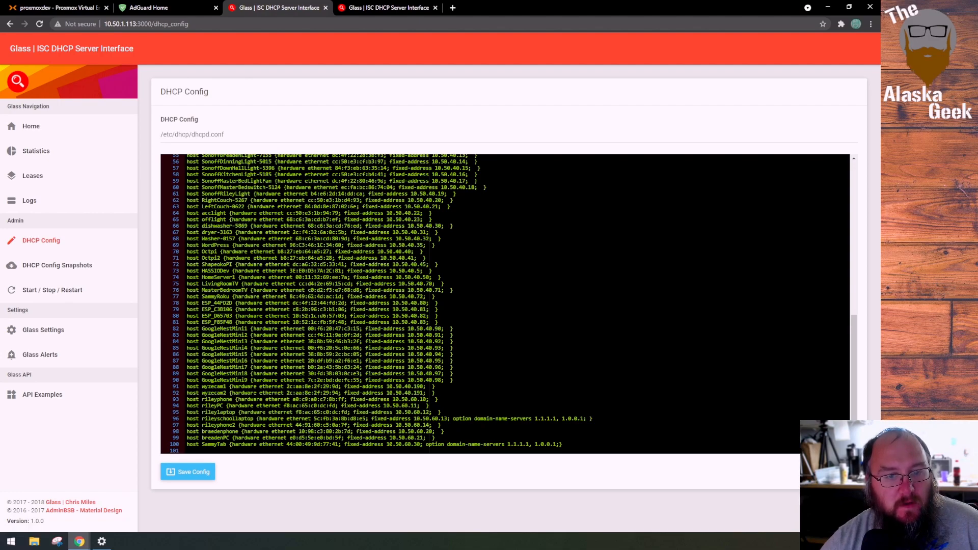
scroll(404, 174, up, 3)
scroll(404, 174, down, 3)
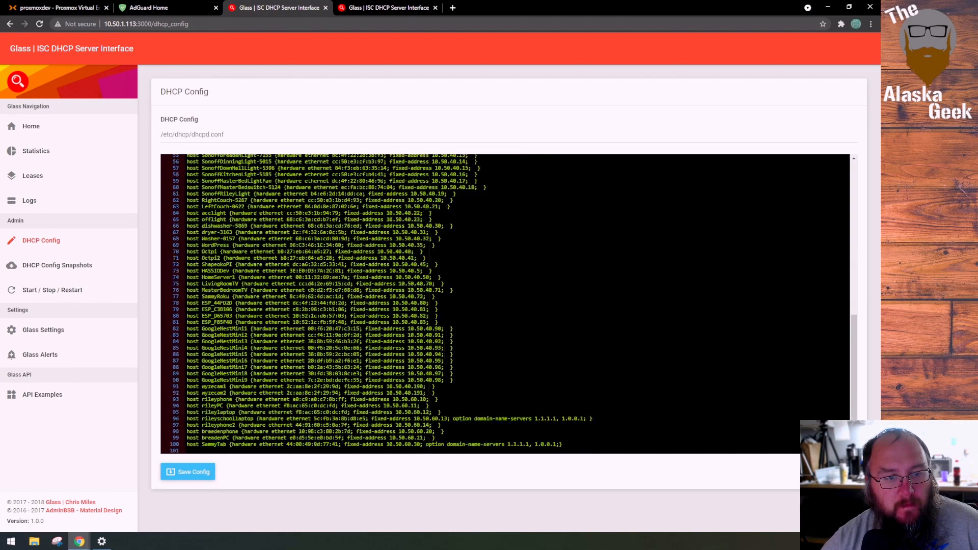
drag(448, 381, 216, 329)
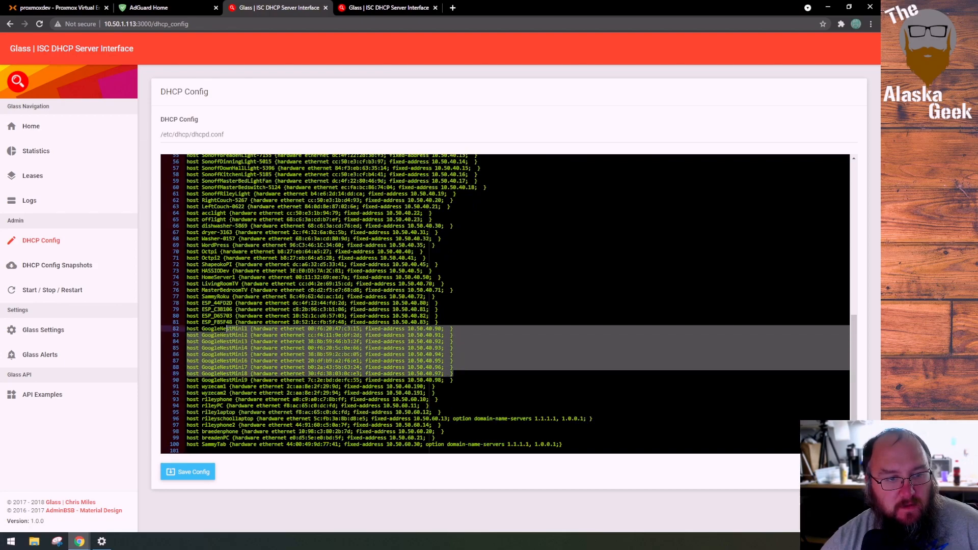
scroll(235, 374, up, 2)
scroll(235, 374, up, 2)
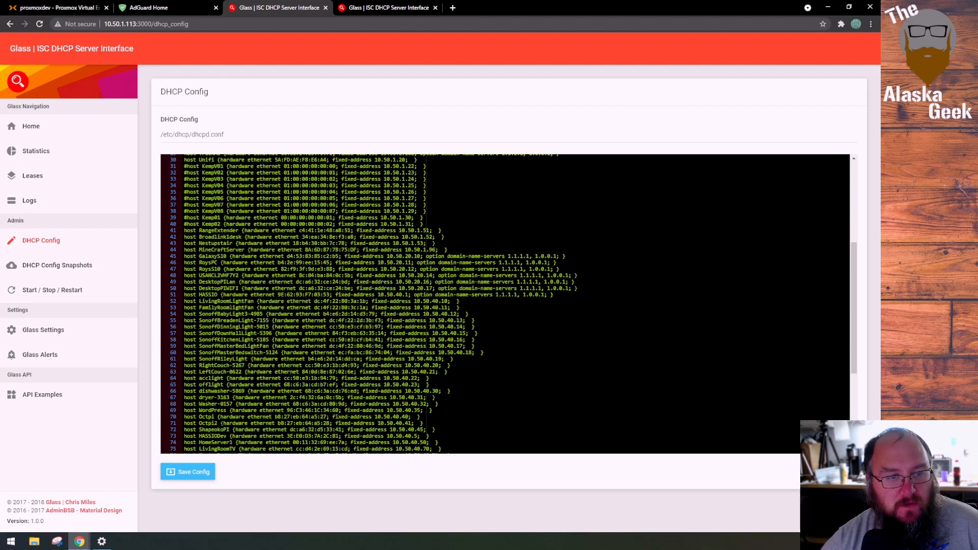
Compare the subnet's default domain-name-servers option with the per-host DNS overrides in the reservations from GalaxyS10 to HASSIO
scroll(235, 374, up, 5)
scroll(235, 374, down, 2)
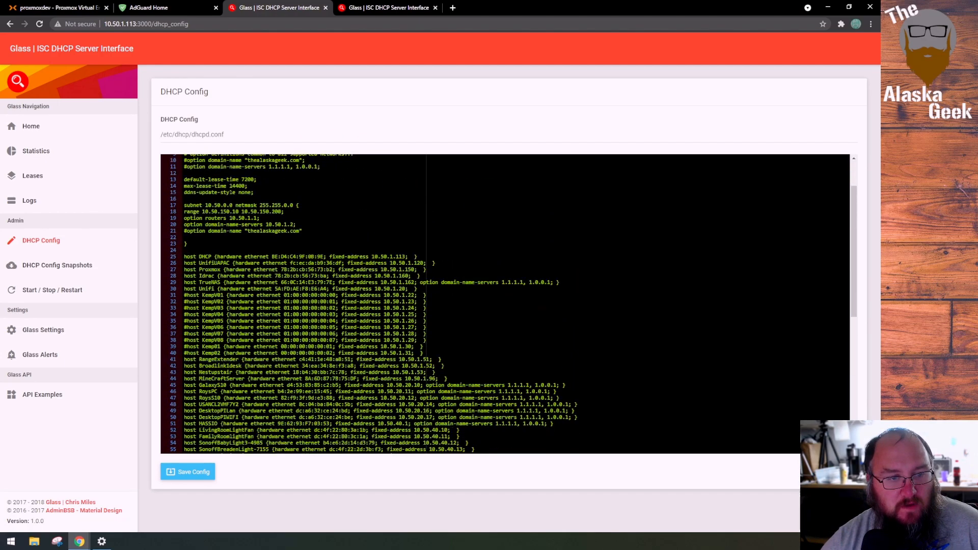
drag(298, 197, 184, 197)
scroll(504, 304, down, 2)
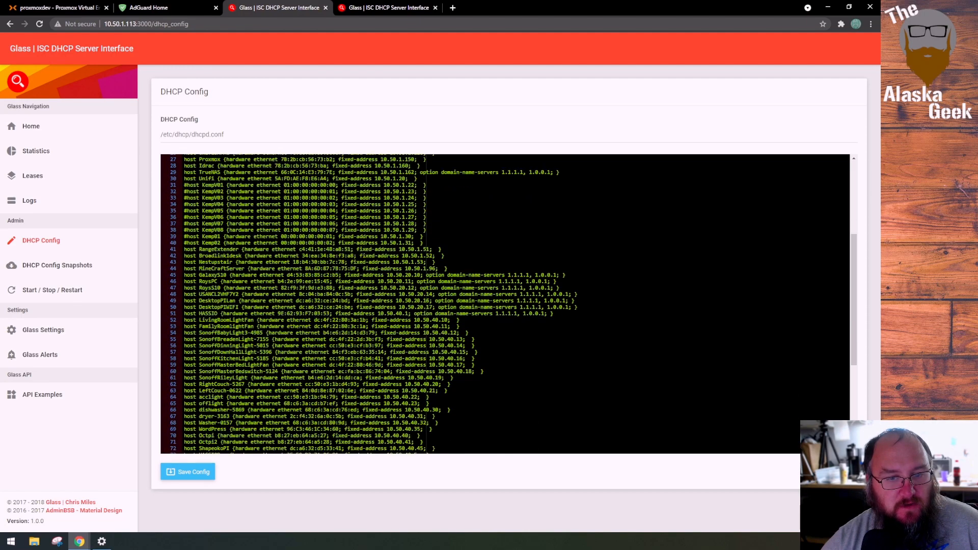
drag(184, 275, 554, 314)
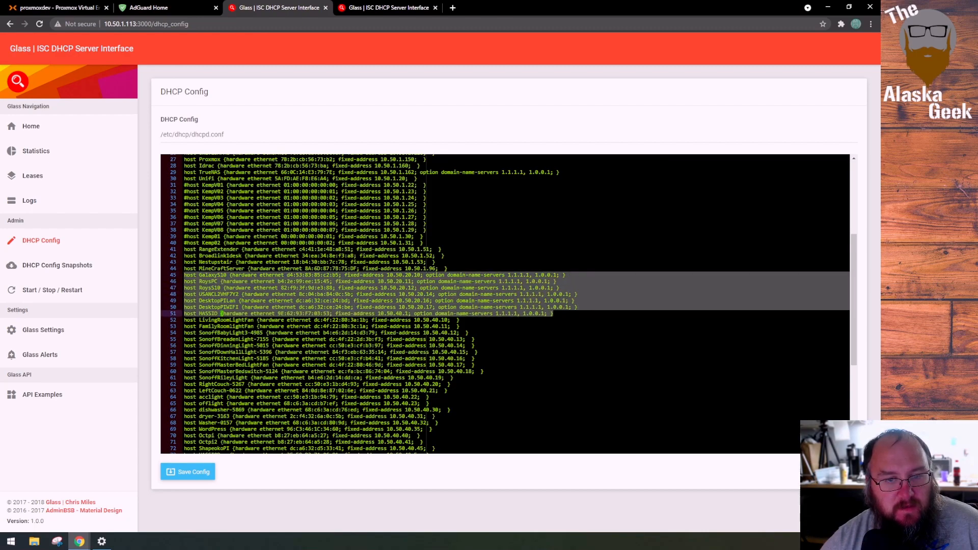
scroll(504, 305, down, 1)
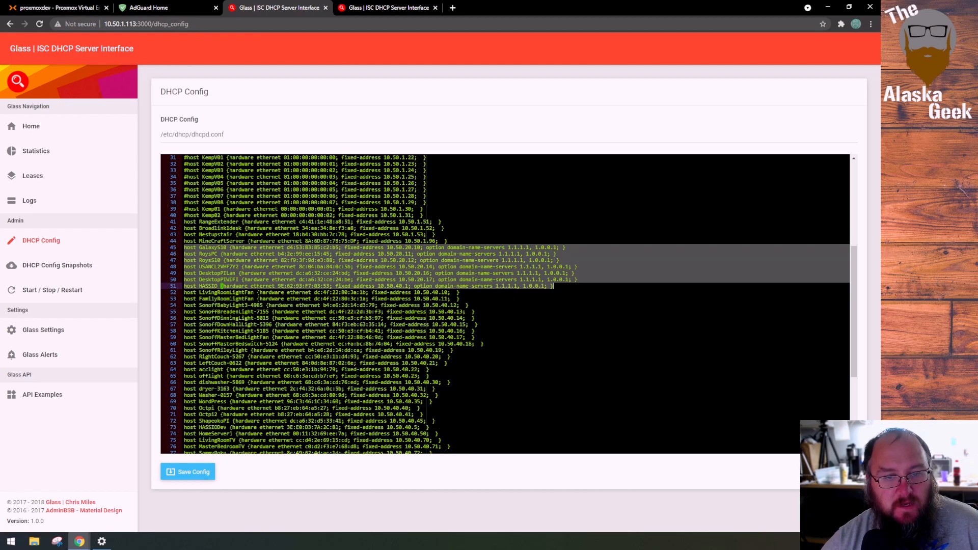
click(428, 247)
drag(427, 247, 571, 247)
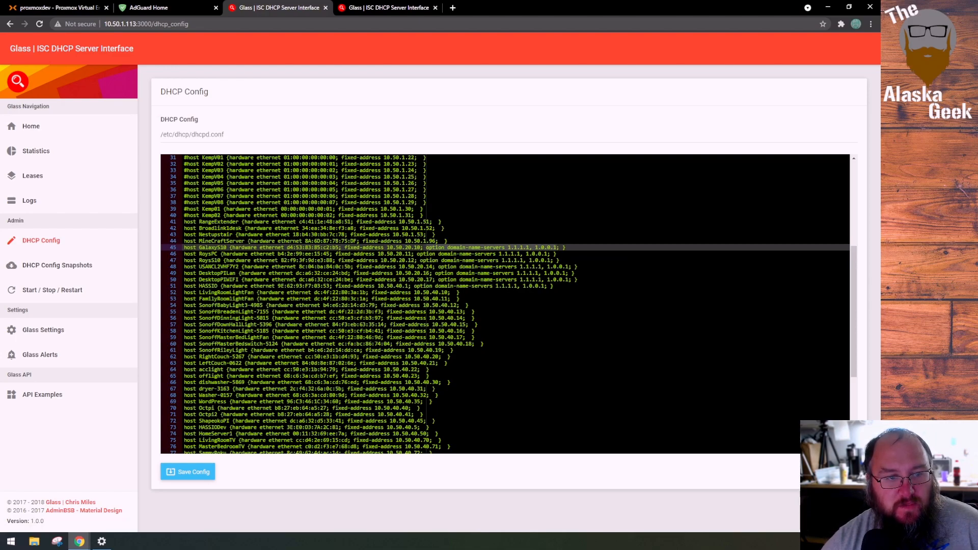
drag(240, 266, 578, 266)
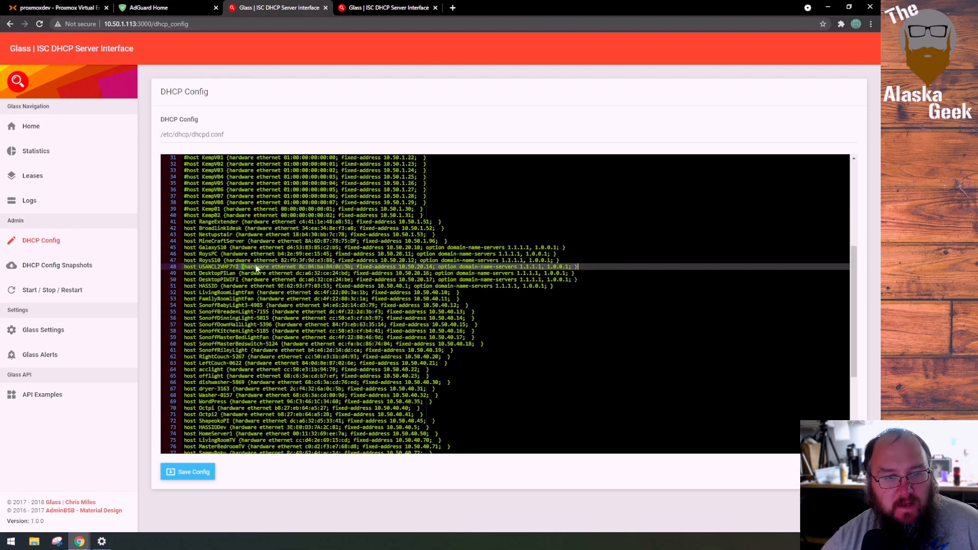
drag(184, 273, 554, 286)
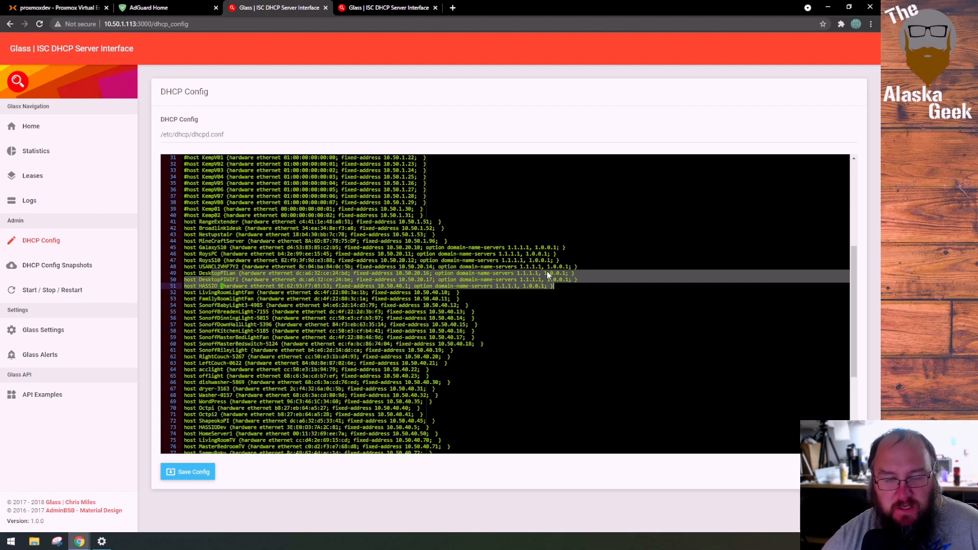
scroll(548, 271, up, 2)
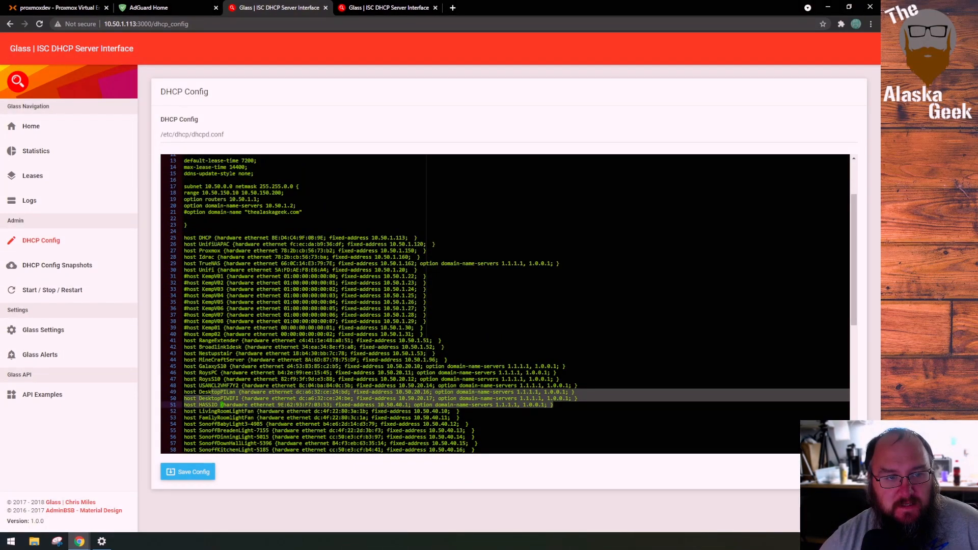
Recheck the global options and host reservations in the 10.50.1.113 config, and view the Glass dashboard of the new 10.50.200.2 server
scroll(505, 305, up, 2)
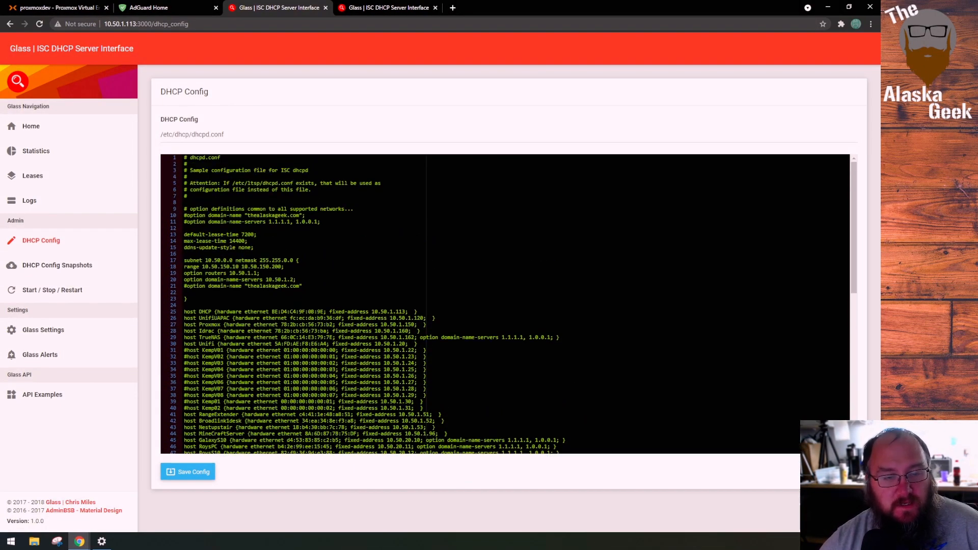
scroll(176, 280, down, 2)
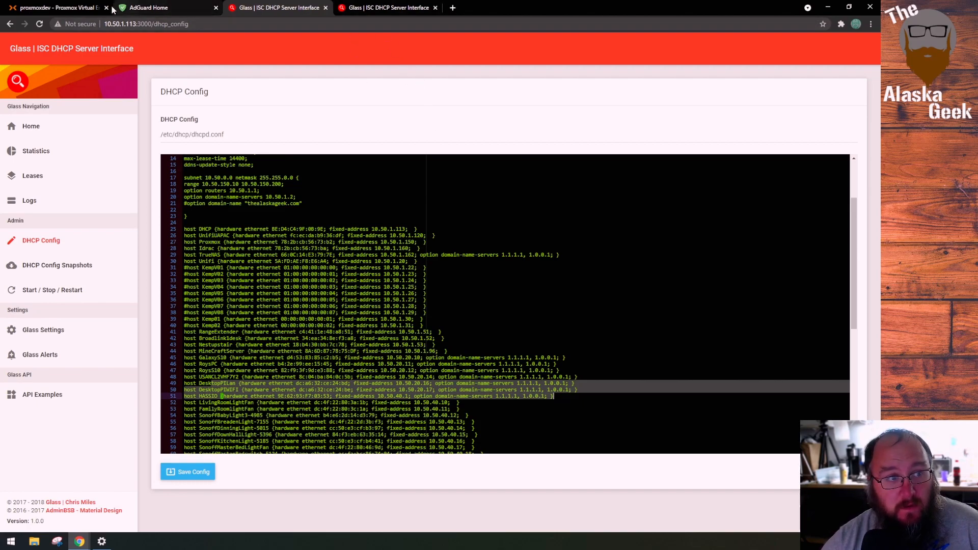
click(381, 7)
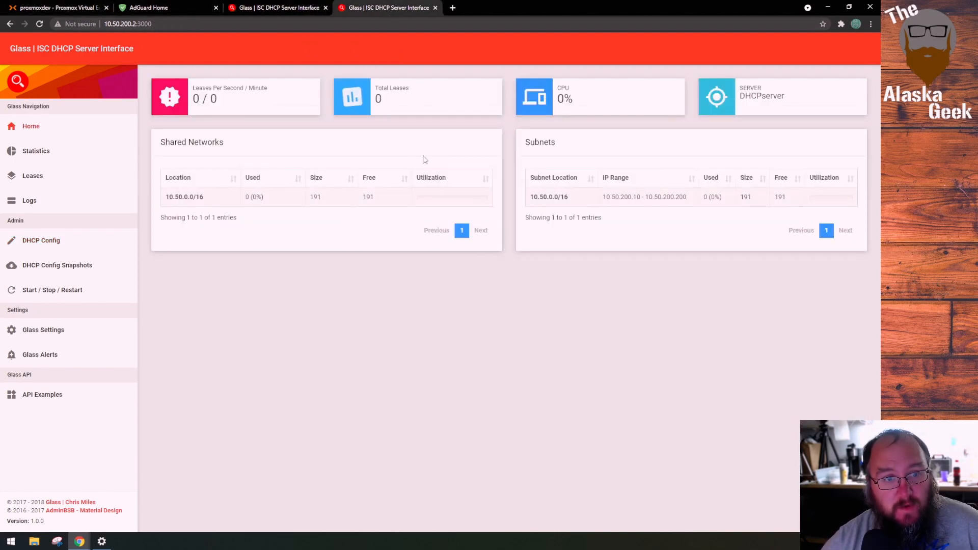
click(51, 8)
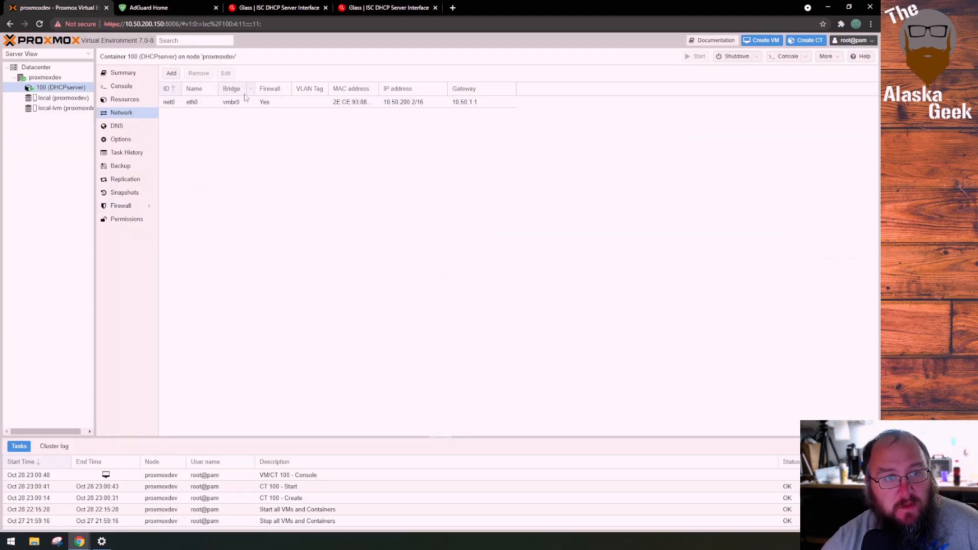
click(387, 8)
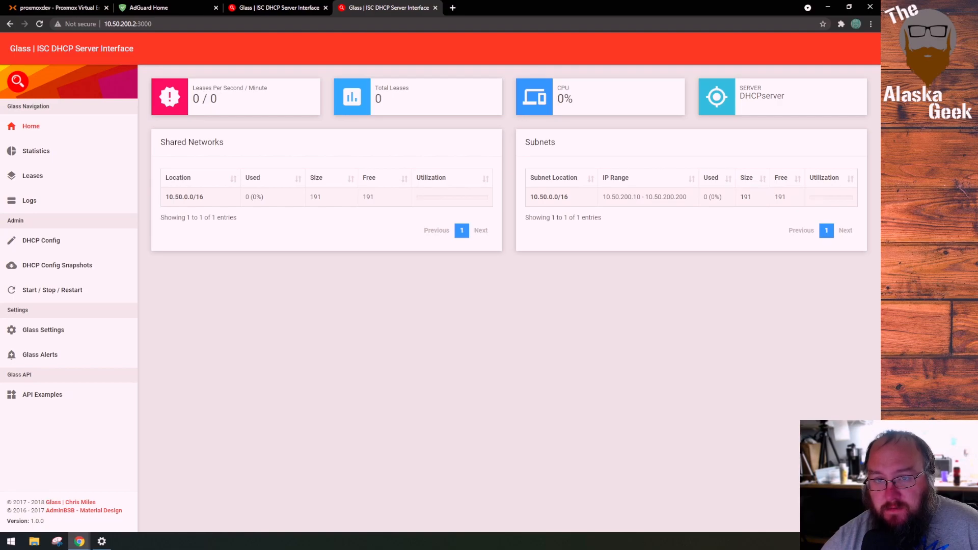
Switch to Proxmox and save the command "sudo npm start" in the summary notes of container 100 (DHCPserver)
click(48, 6)
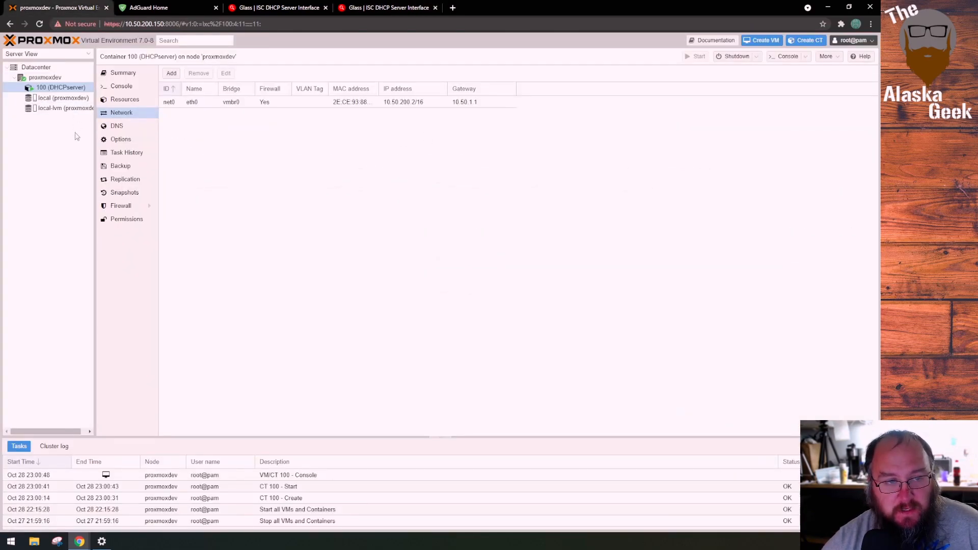
click(113, 89)
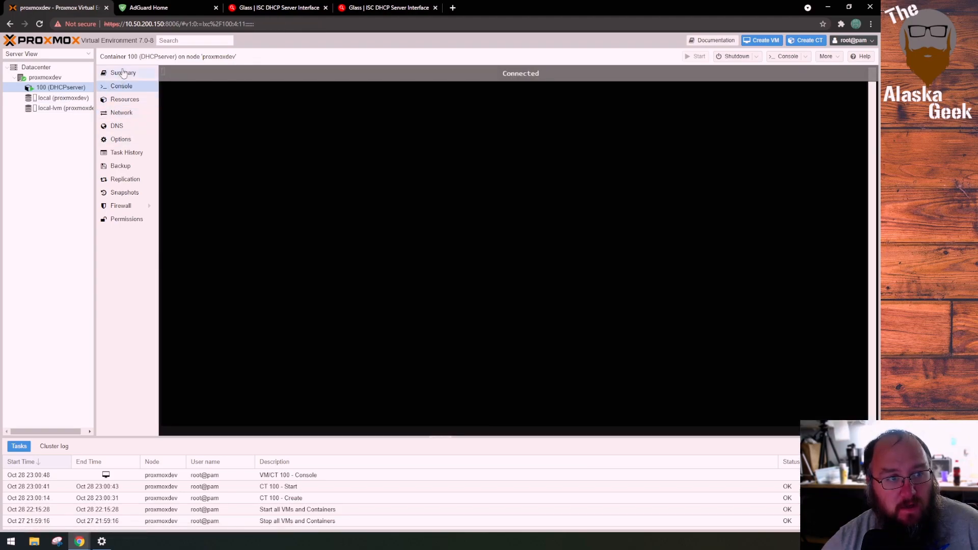
click(119, 73)
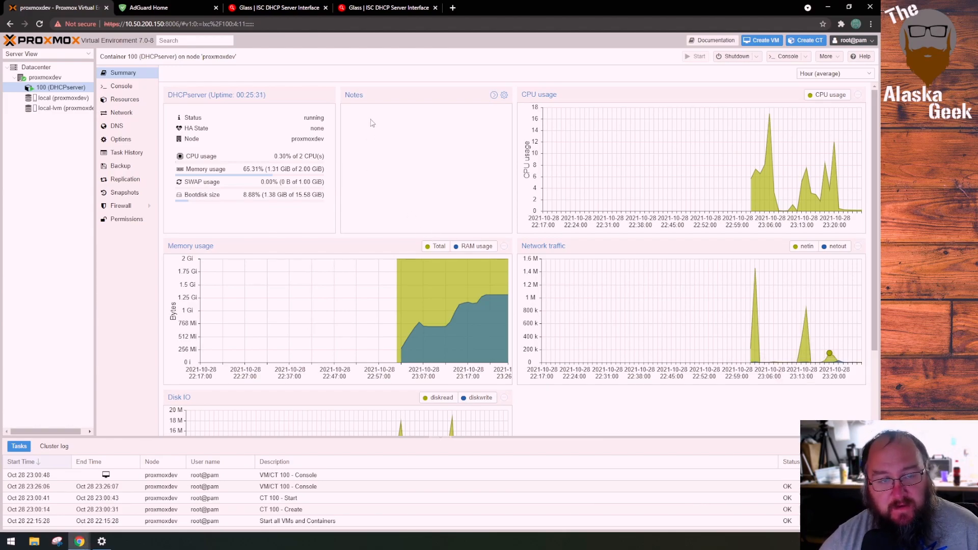
click(494, 95)
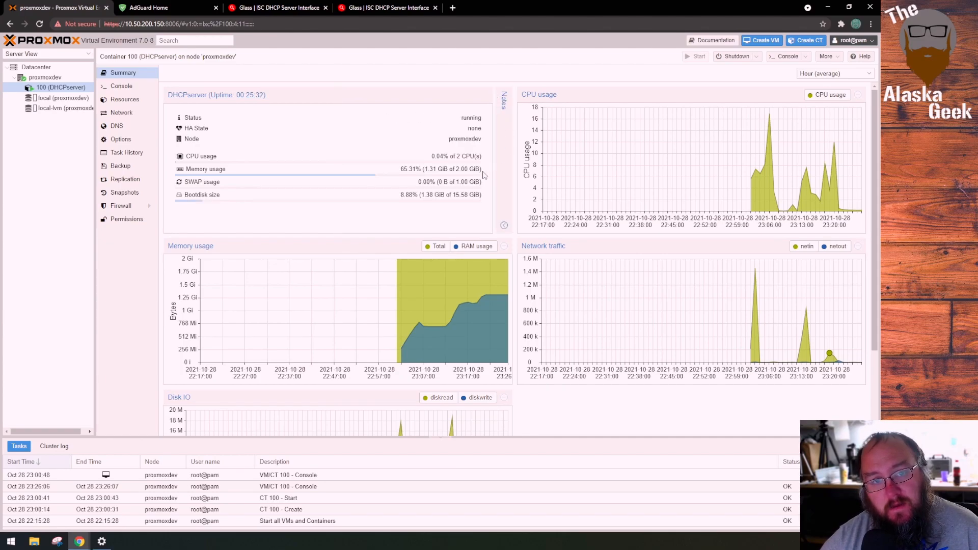
click(504, 226)
click(504, 97)
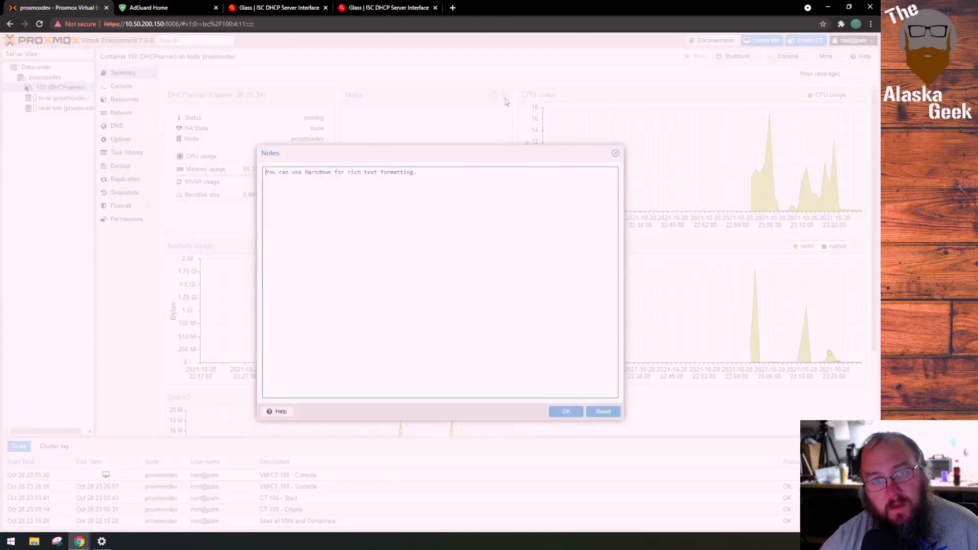
text(sudo npm start)
click(566, 411)
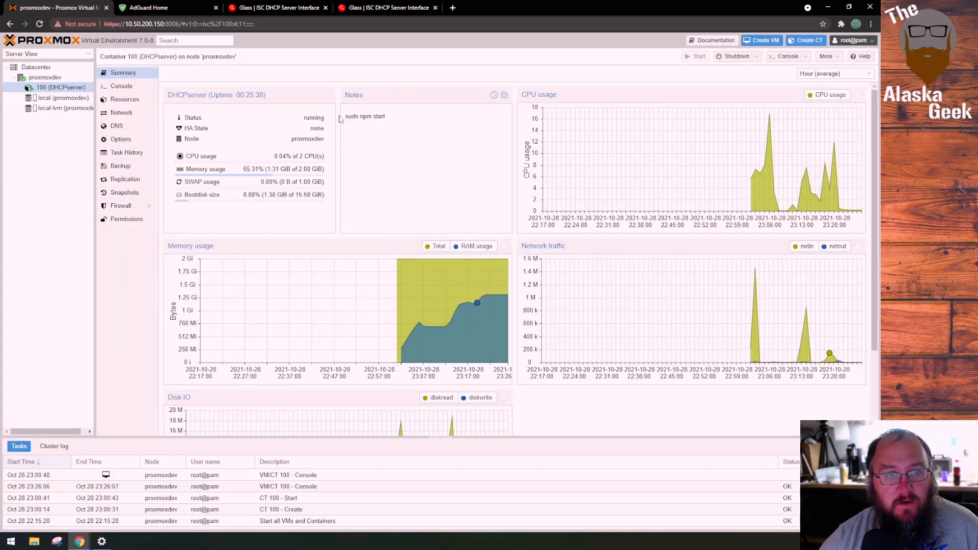
drag(382, 117, 351, 121)
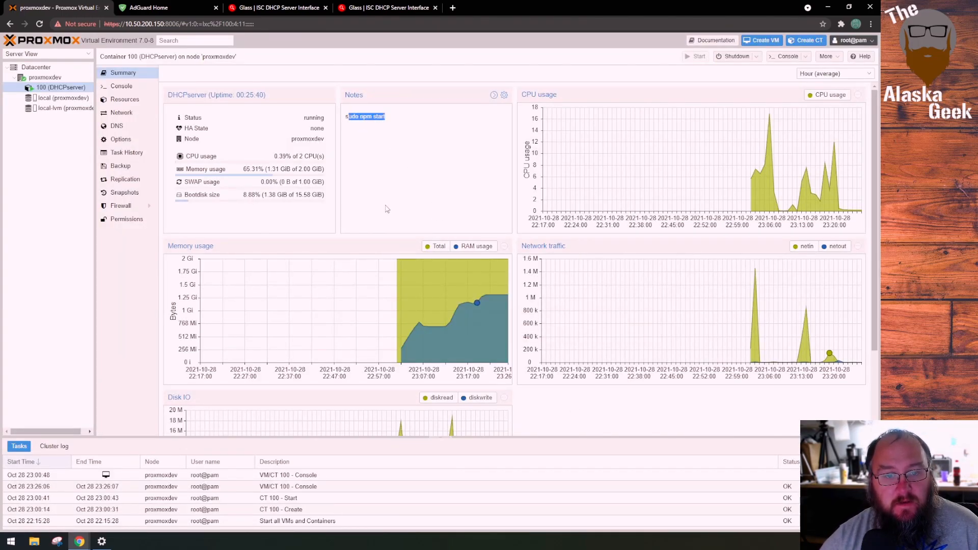